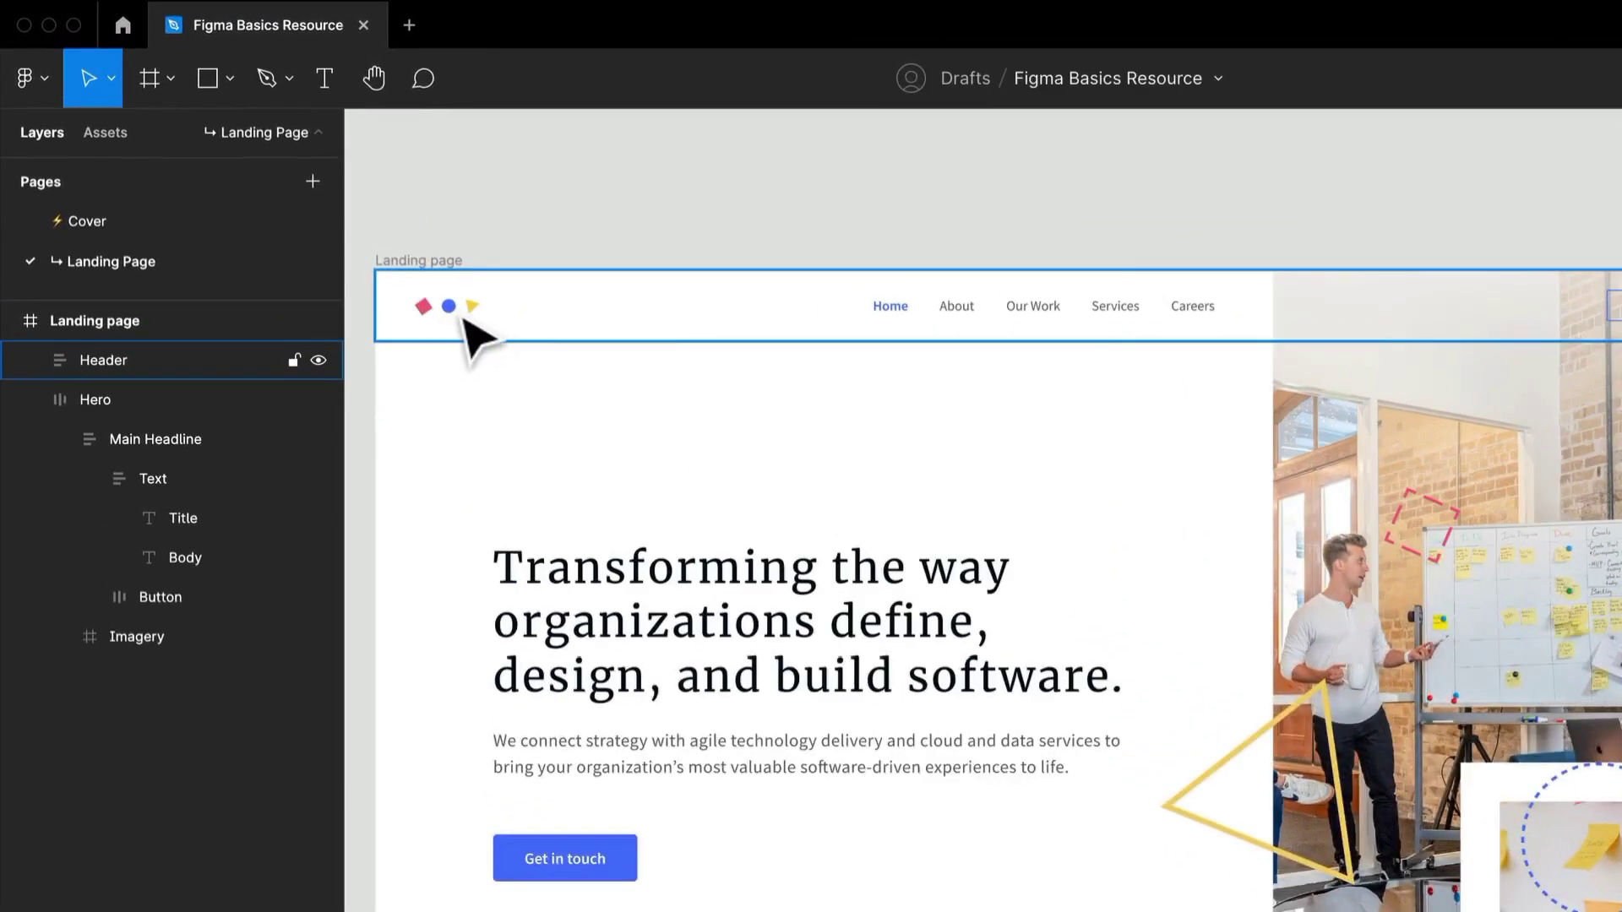
# Inspect the triangle, circle and rectangle that make up the Logo group in the landing page header.
pyautogui.doubleClick(464, 319)
pyautogui.doubleClick(464, 320)
pyautogui.doubleClick(467, 319)
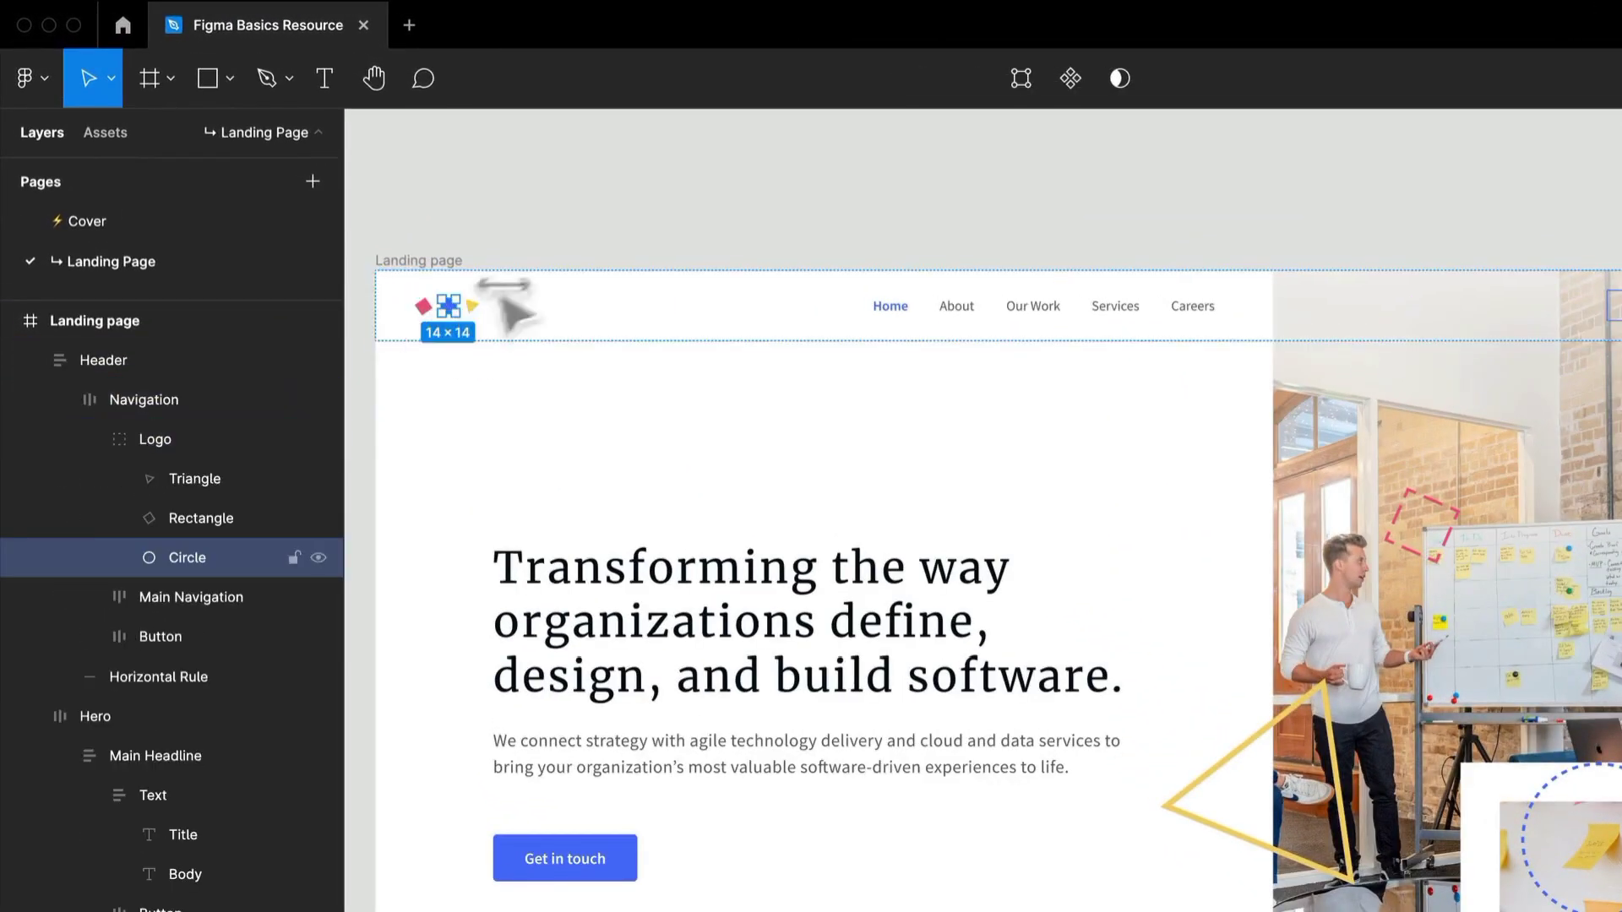
pyautogui.click(605, 223)
pyautogui.scroll(10, 467, 332)
pyautogui.moveTo(511, 350); pyautogui.dragTo(1225, 833)
pyautogui.doubleClick(989, 560)
pyautogui.doubleClick(988, 560)
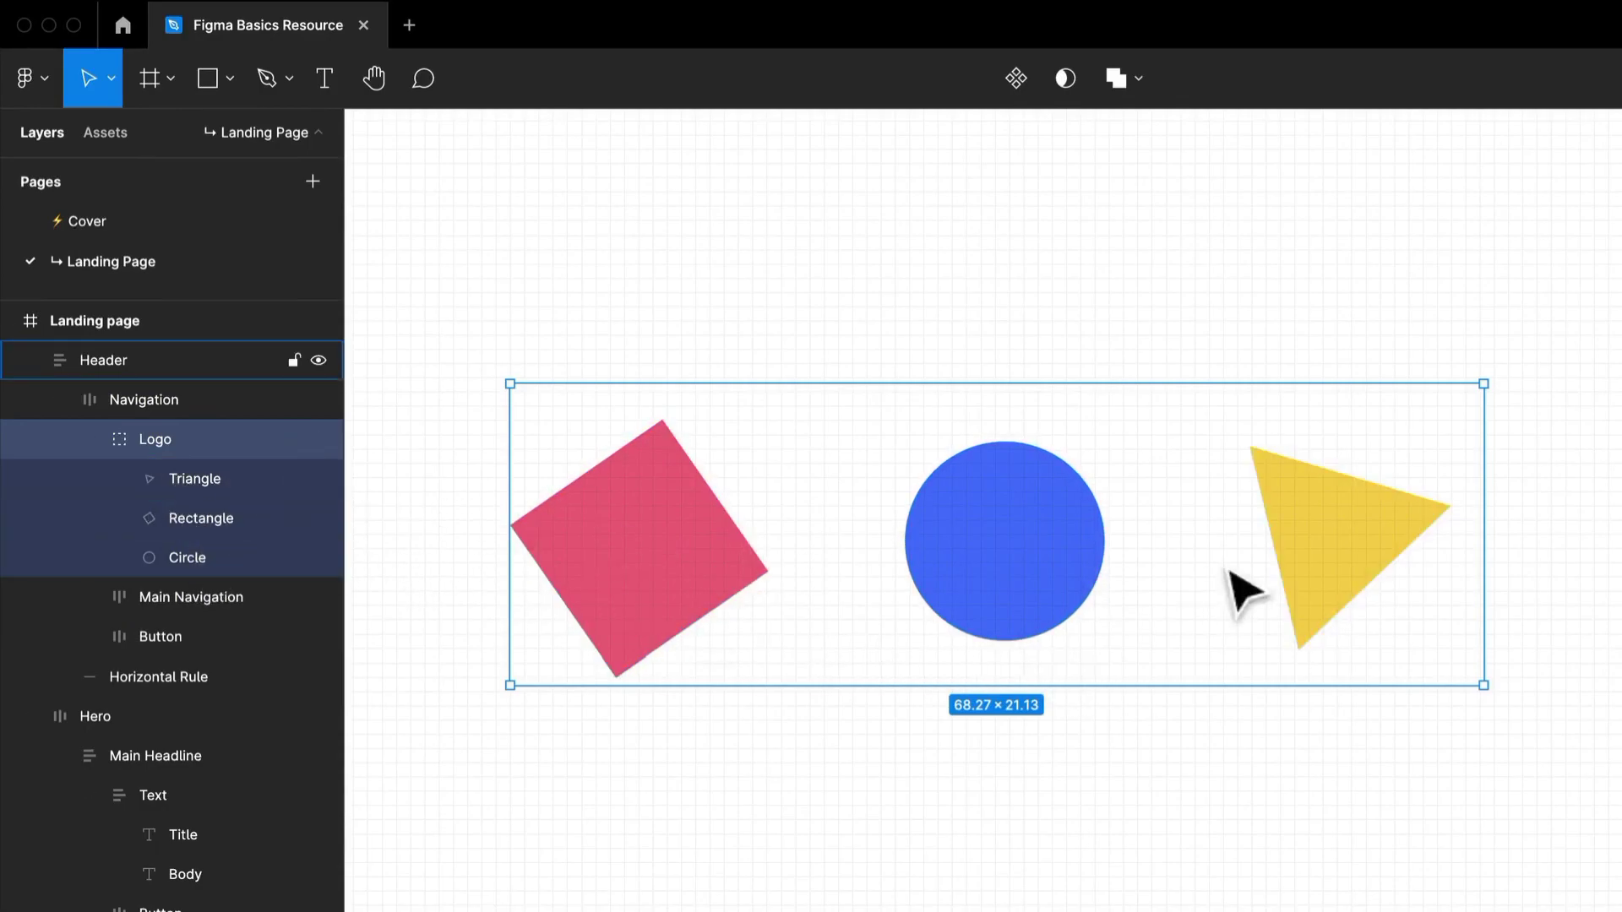
pyautogui.doubleClick(1358, 568)
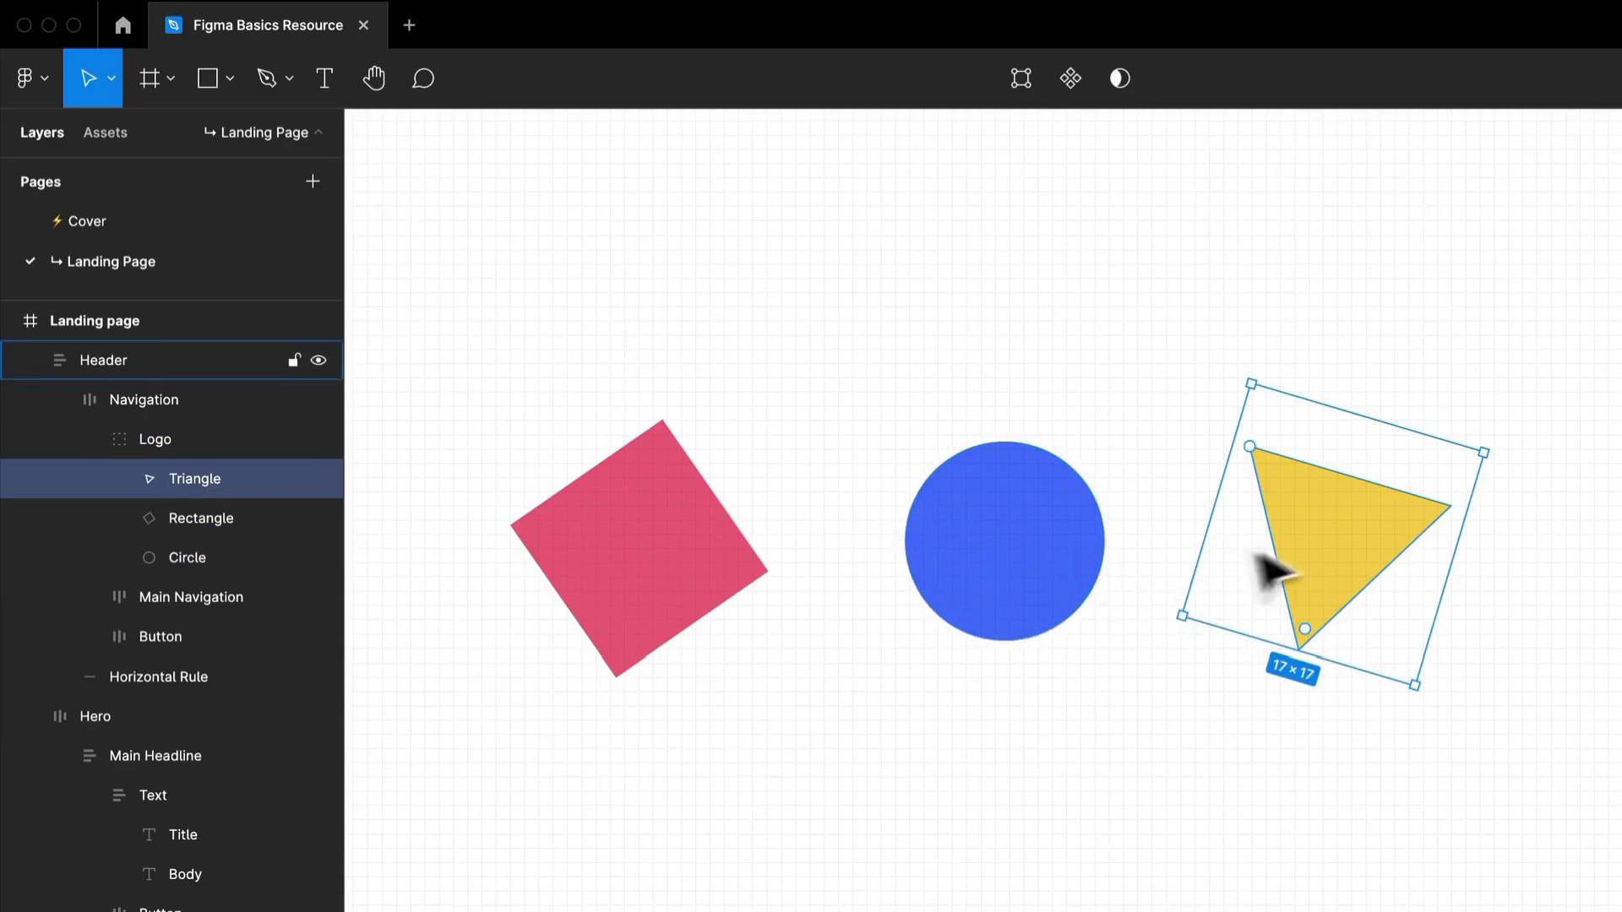
pyautogui.click(992, 605)
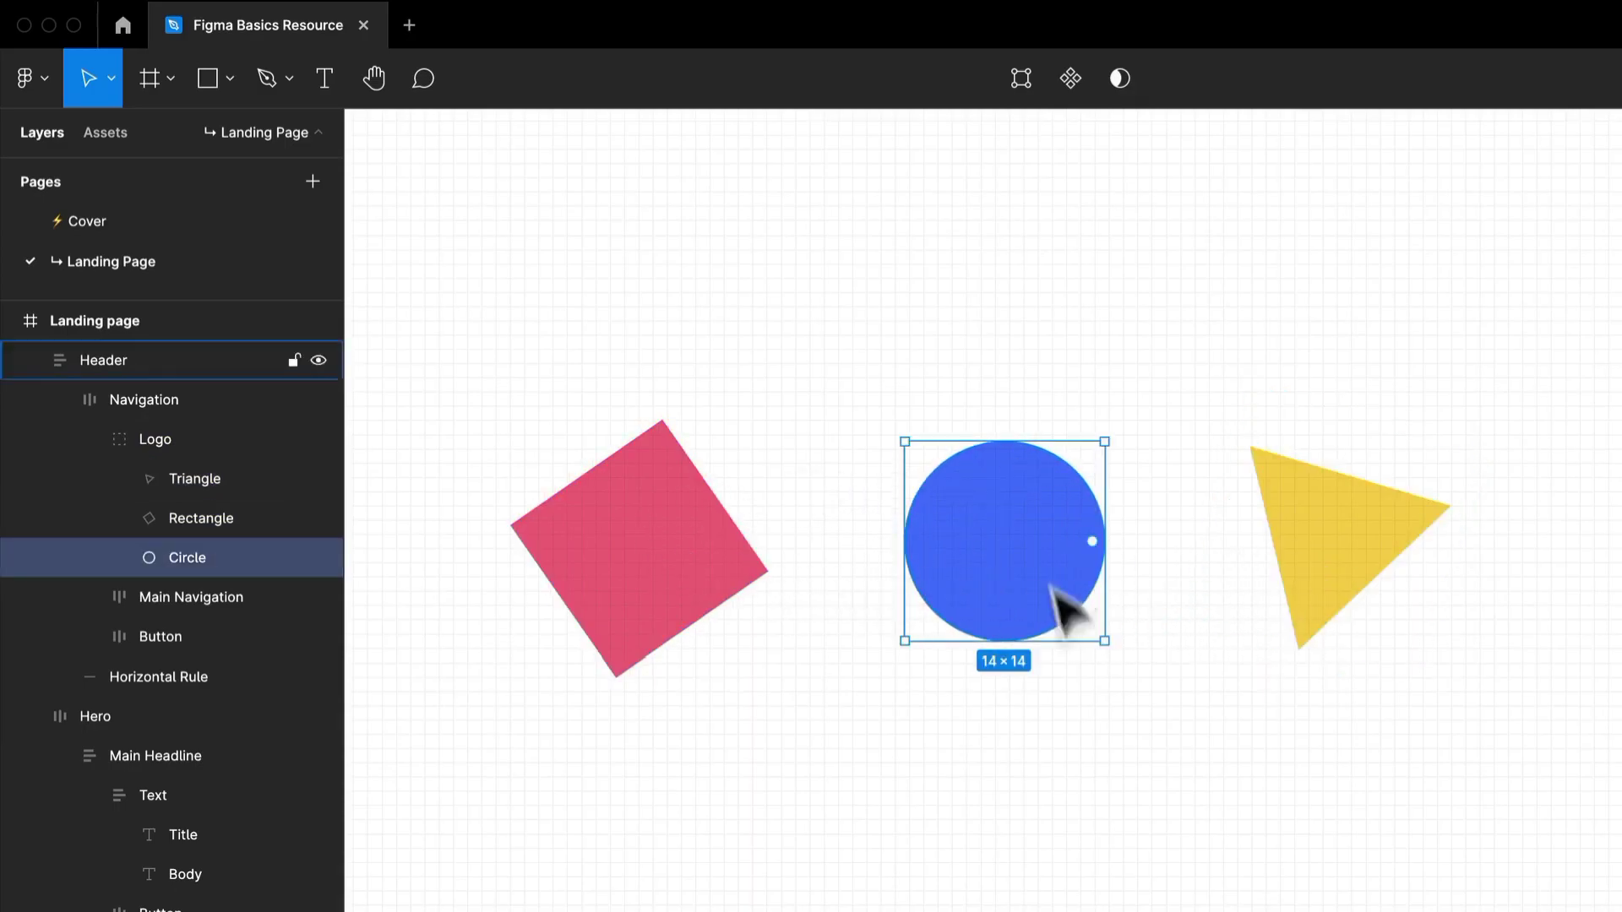
pyautogui.click(724, 566)
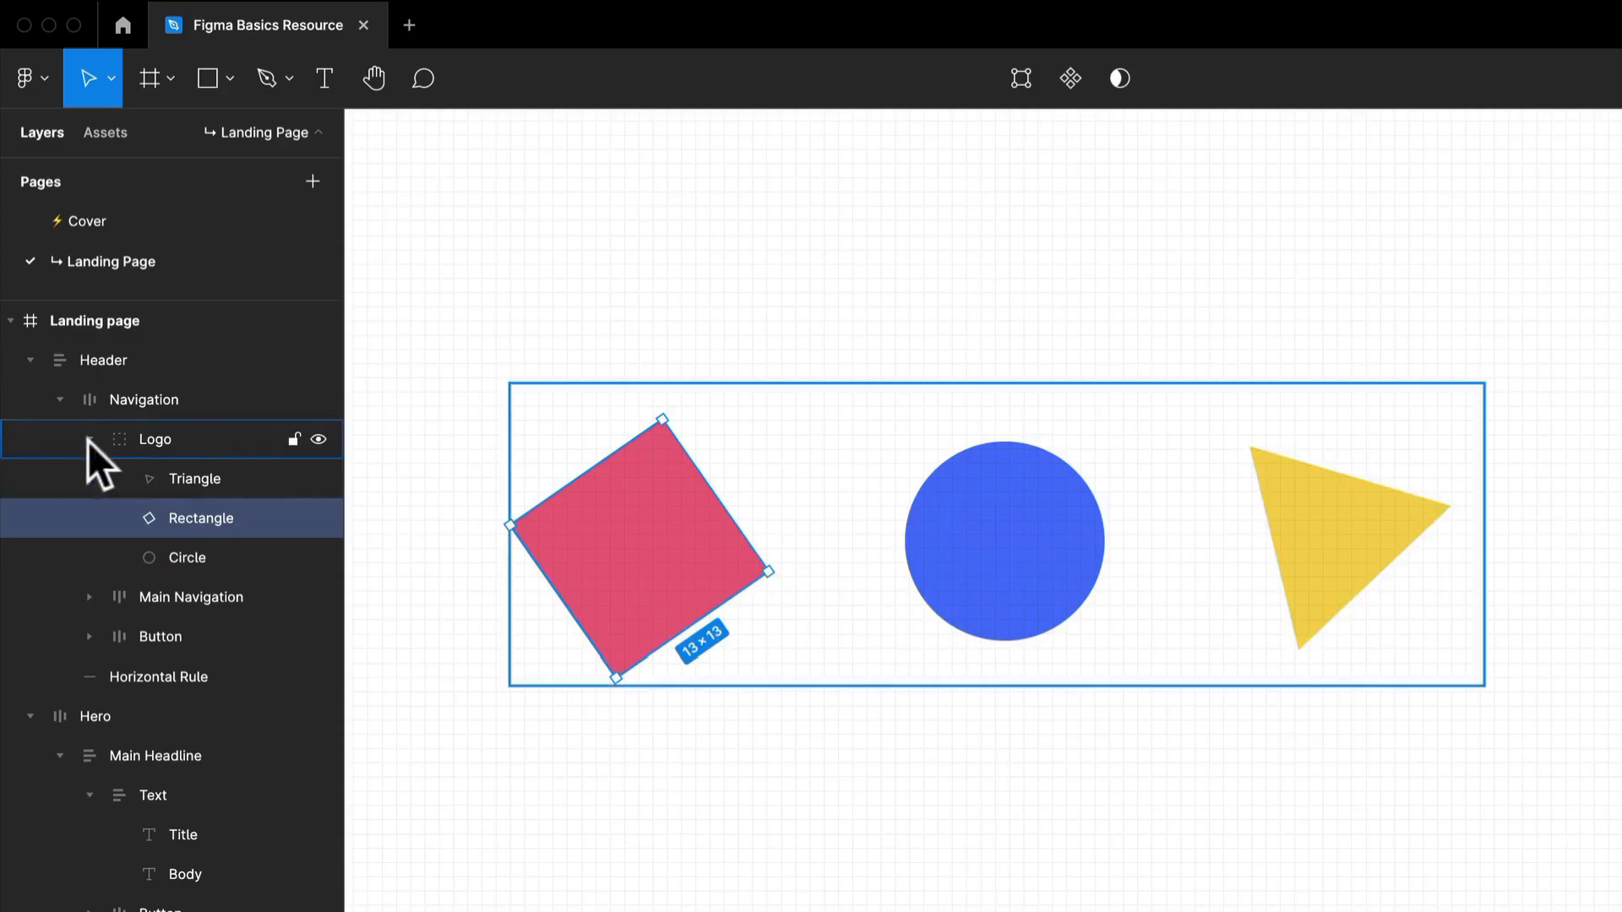
# Check the container type of the whole Logo group, leaving it set to Group.
pyautogui.click(154, 441)
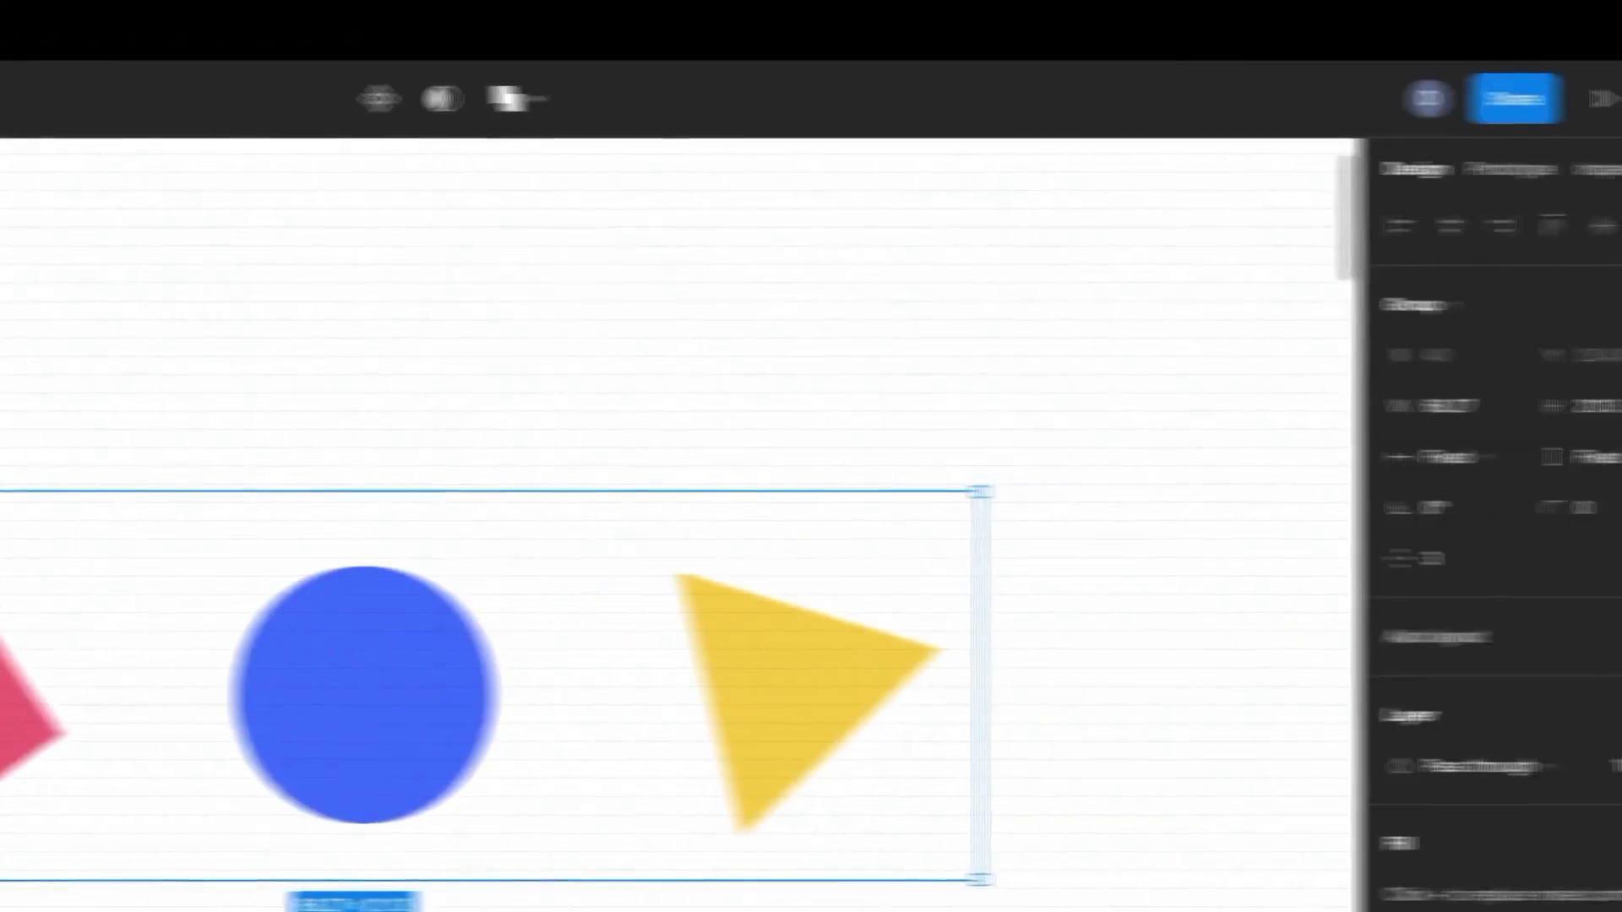
pyautogui.click(1352, 329)
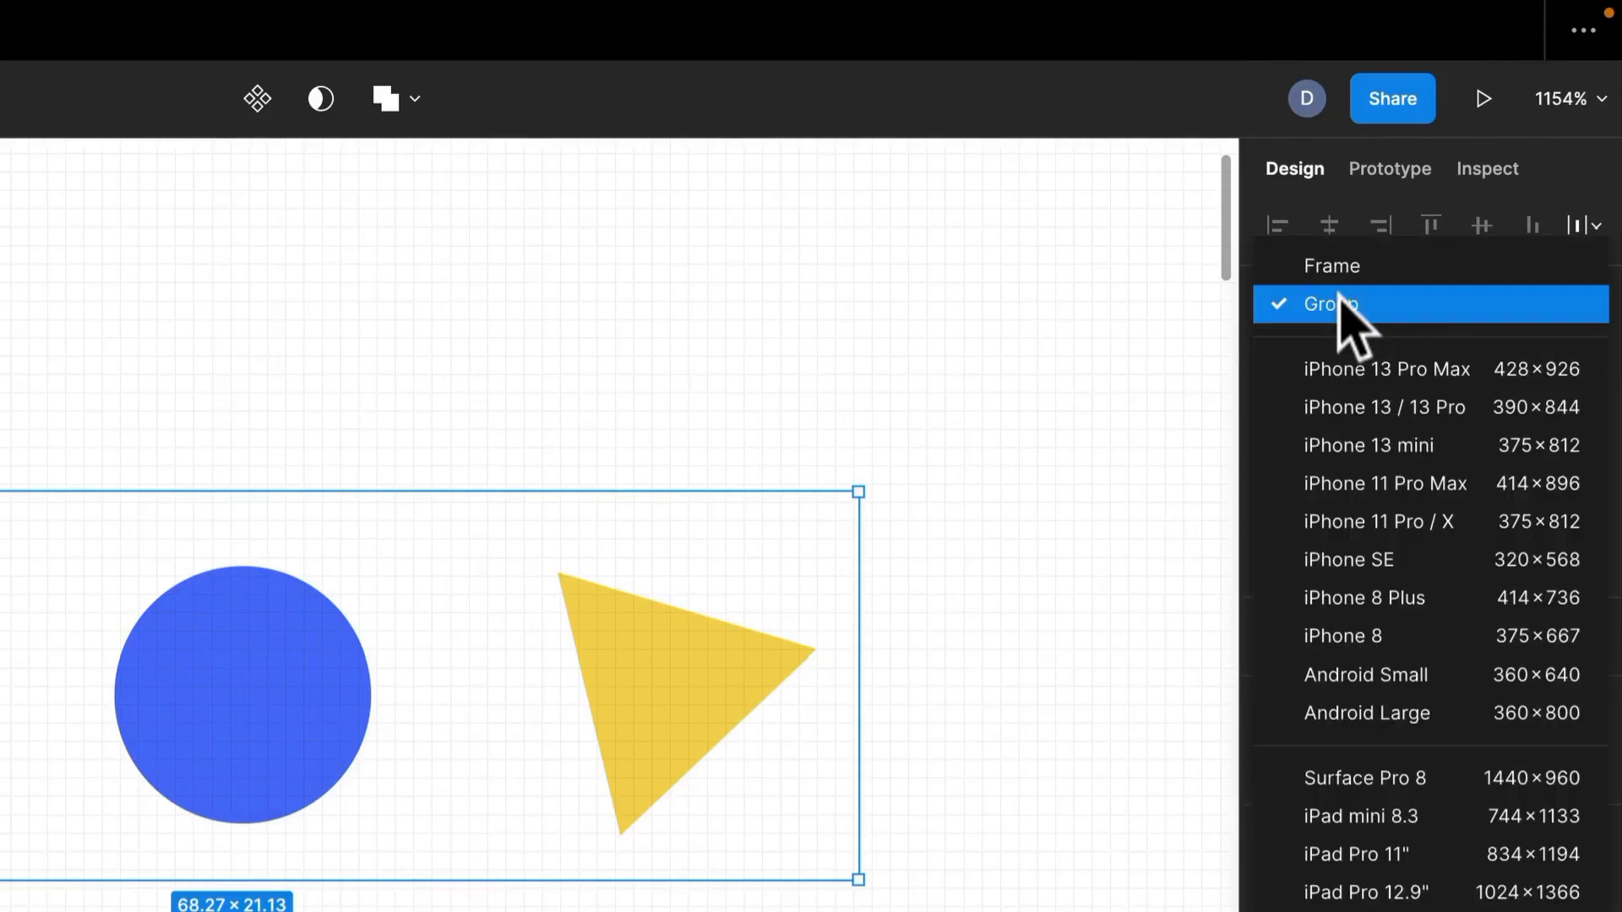
pyautogui.click(1347, 327)
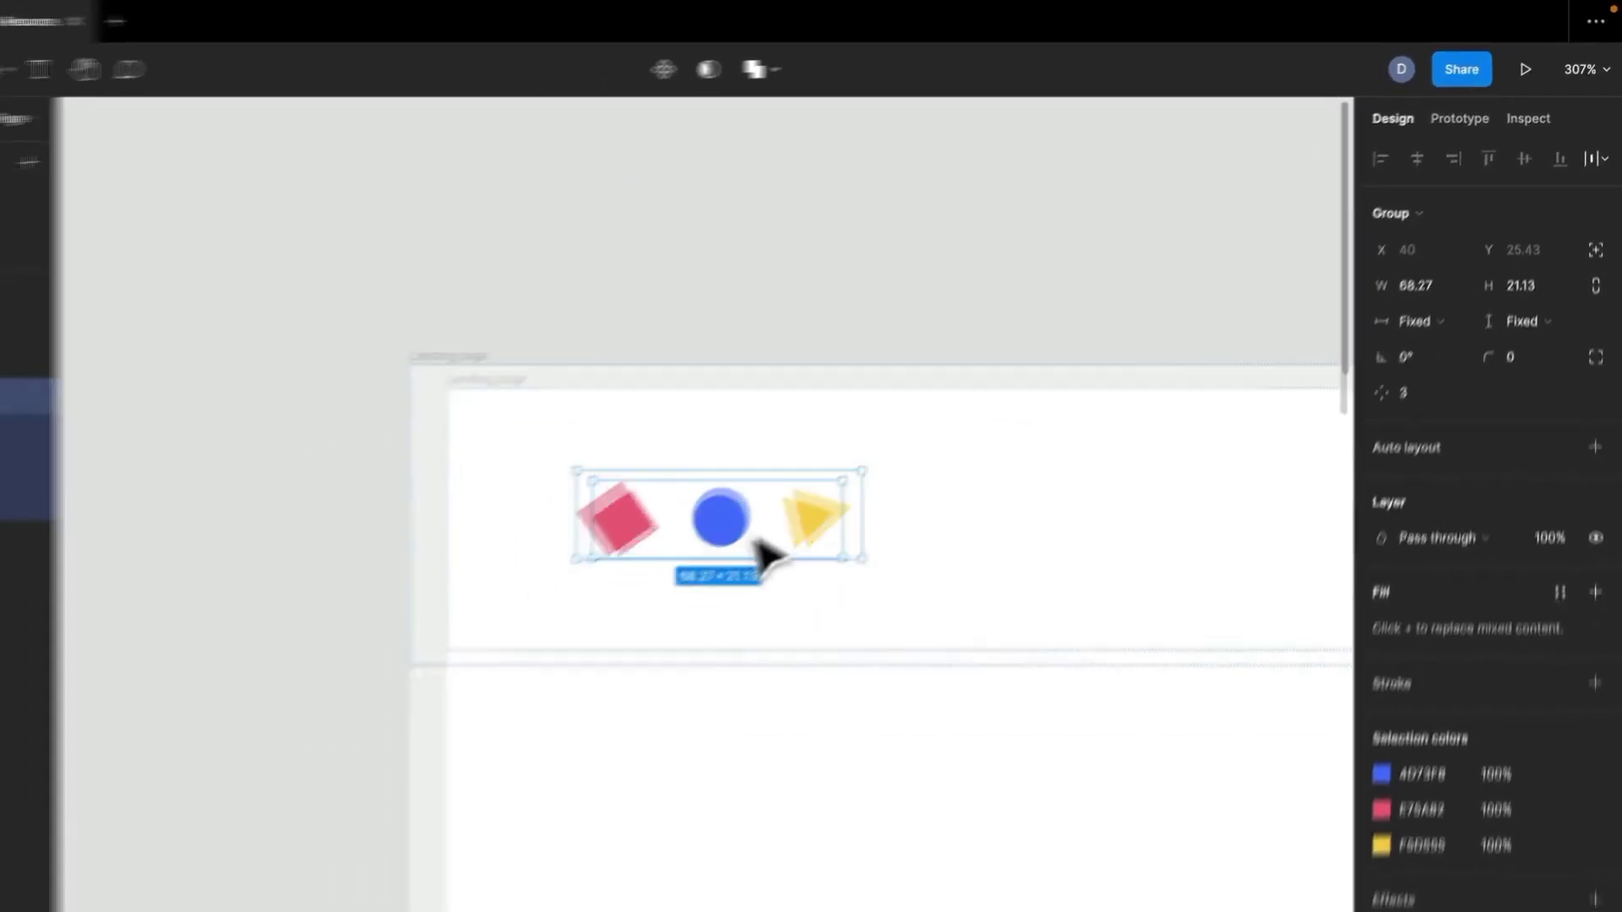
# Draw a 14 × 14 square with the Rectangle tool on the empty canvas above the Landing page frame.
pyautogui.scroll(3, 755, 541)
pyautogui.click(786, 237)
pyautogui.moveTo(761, 243); pyautogui.dragTo(666, 699)
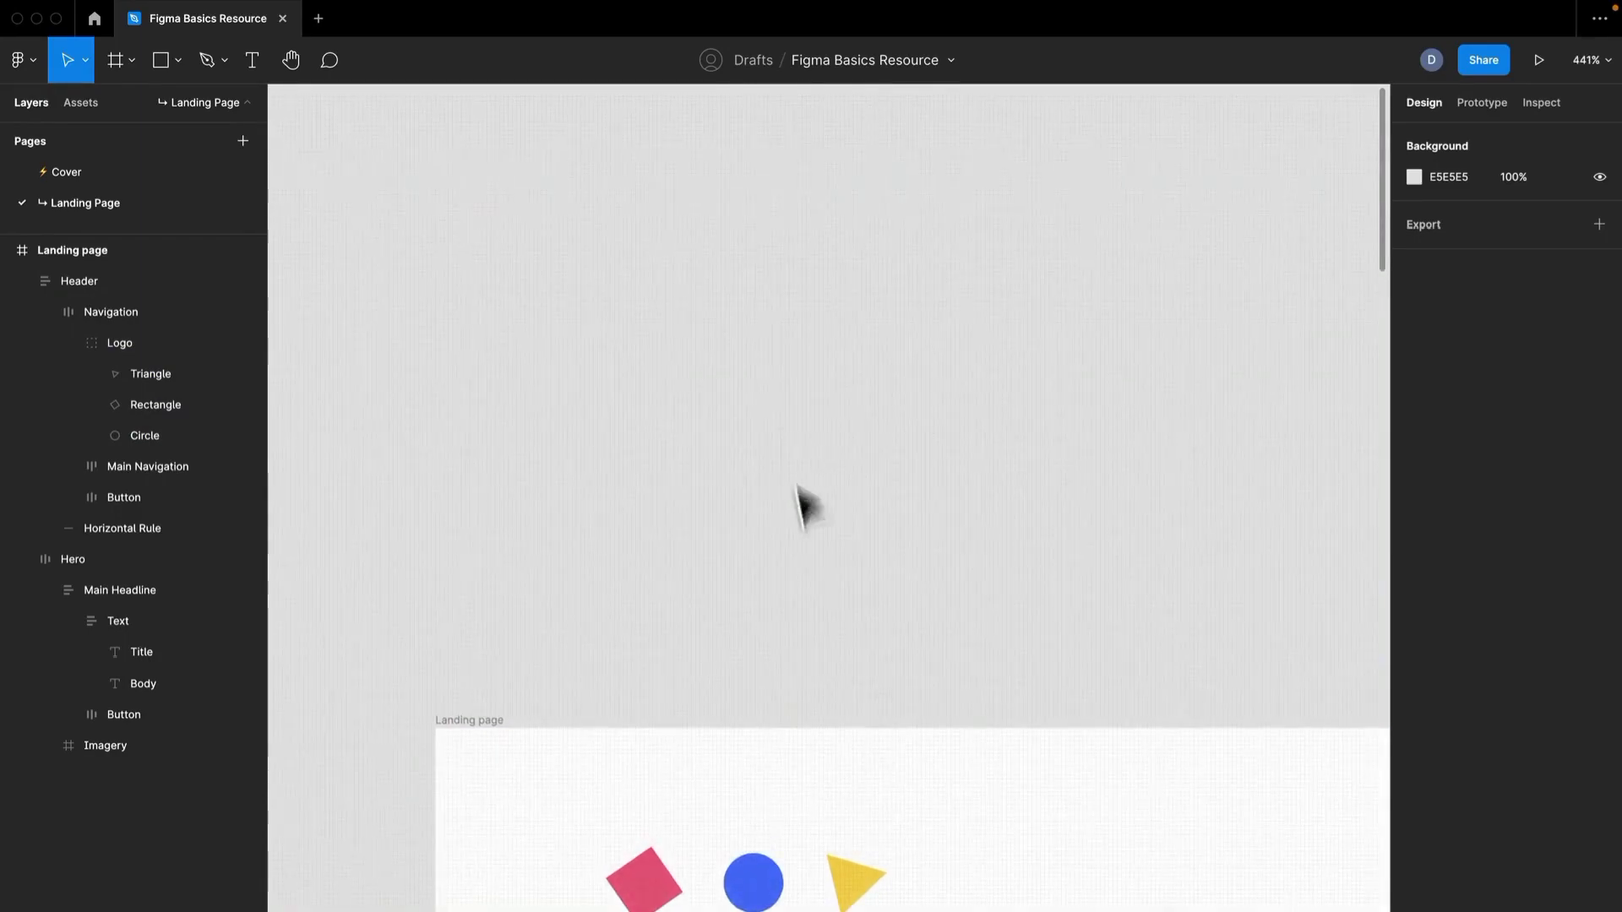
pyautogui.scroll(-3, 783, 420)
pyautogui.scroll(2, 793, 428)
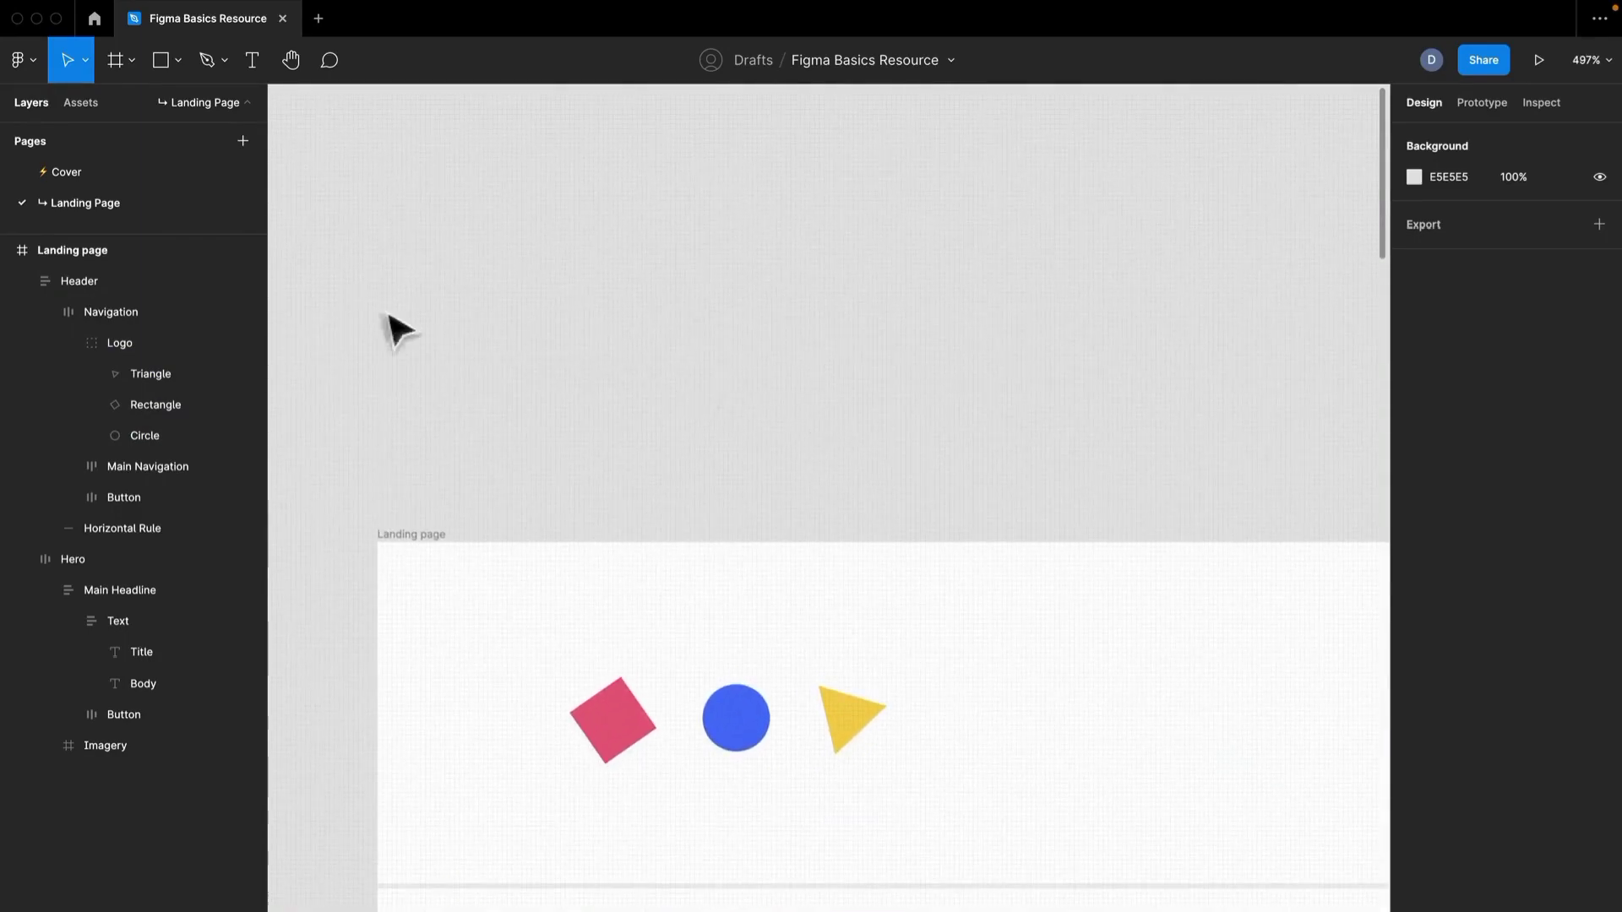
pyautogui.click(173, 63)
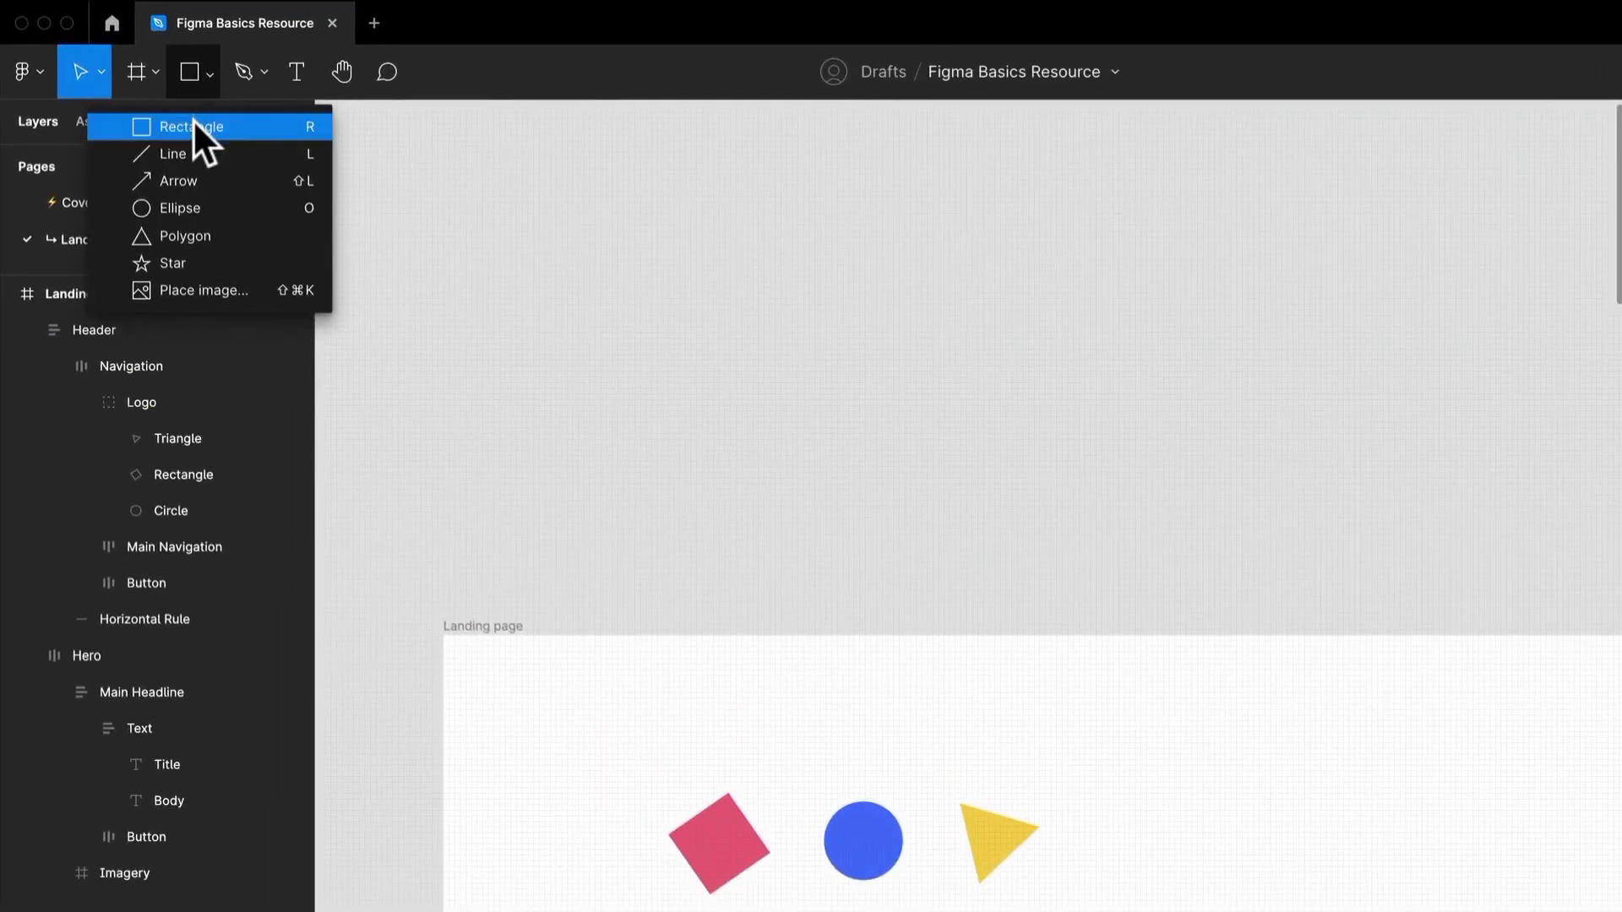
pyautogui.click(195, 127)
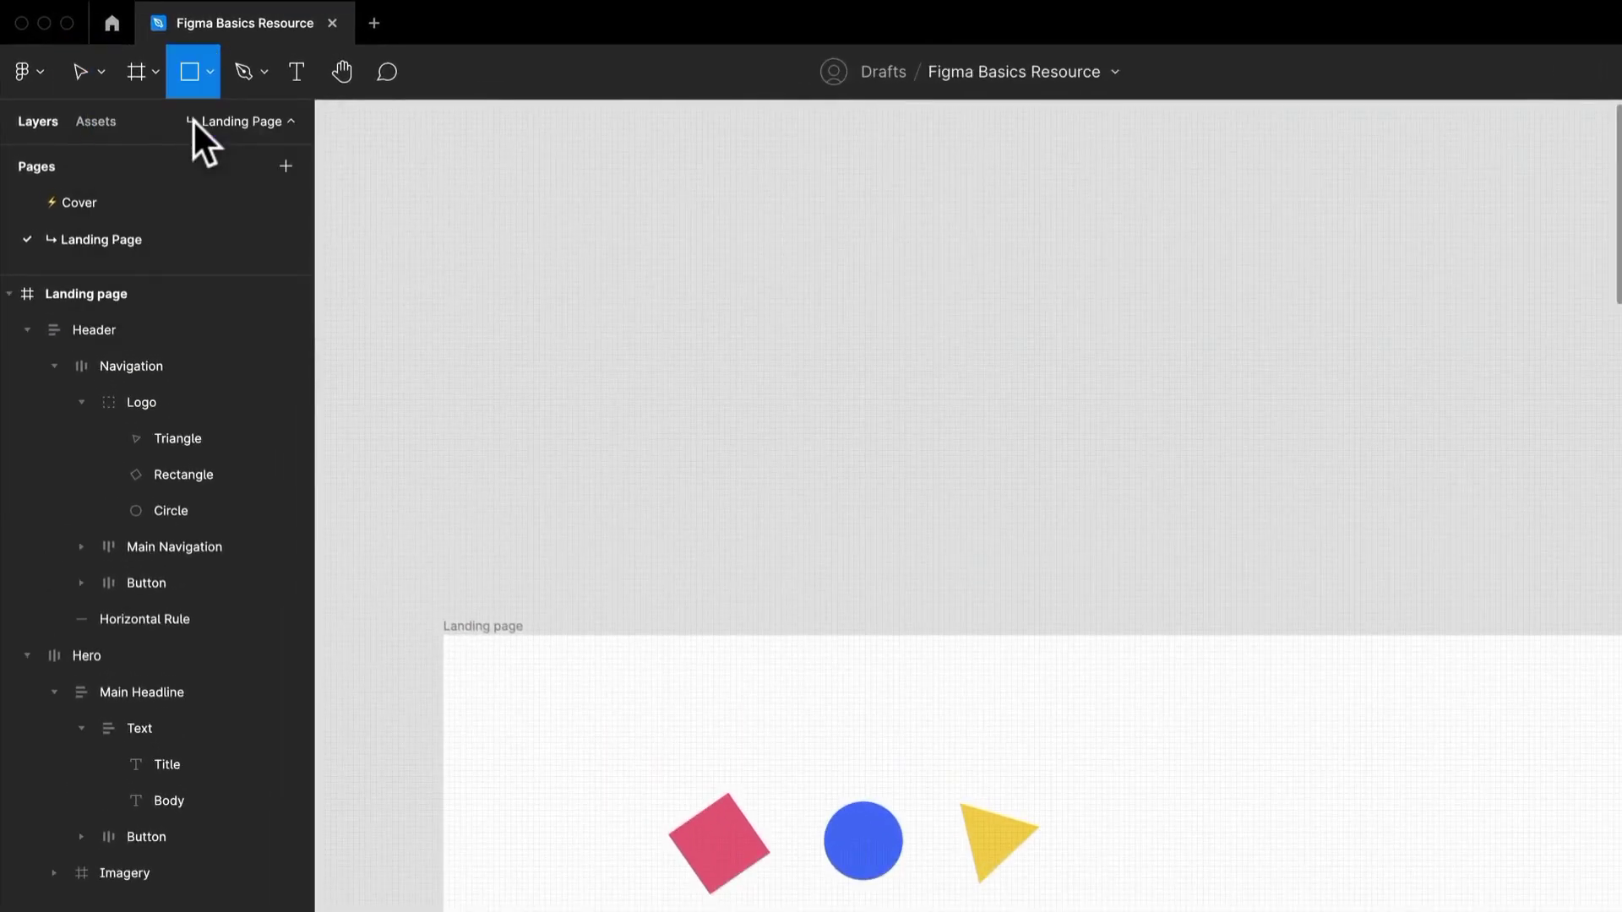
pyautogui.moveTo(608, 332); pyautogui.dragTo(649, 414)
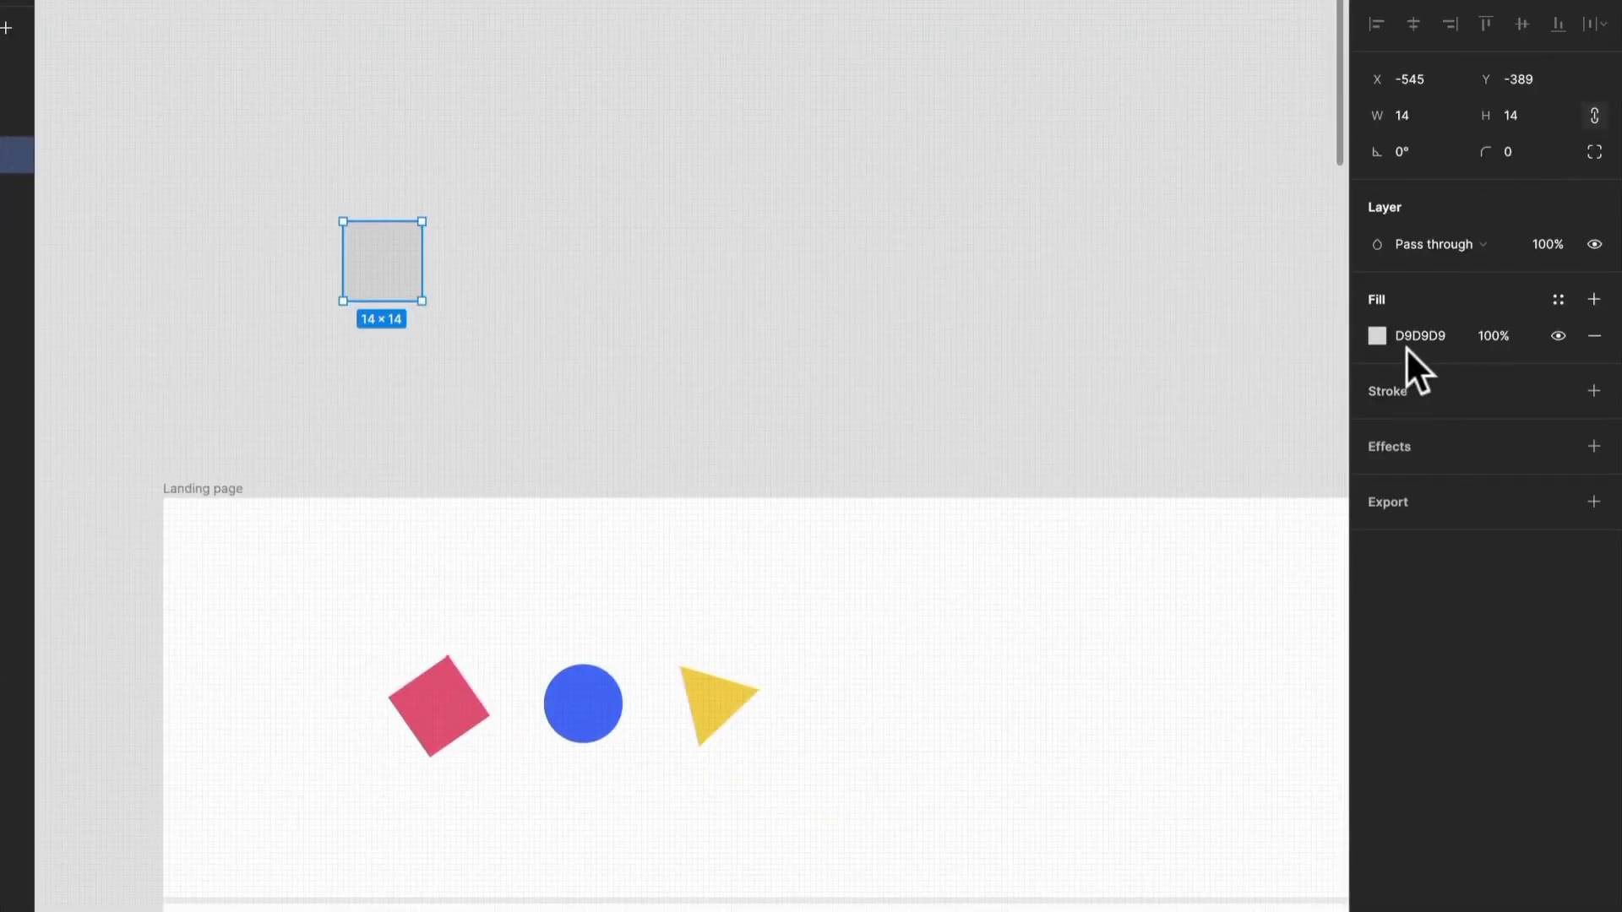
# Fill the new square with the blue 4D73F8 sampled from the logo's circle.
pyautogui.click(1379, 336)
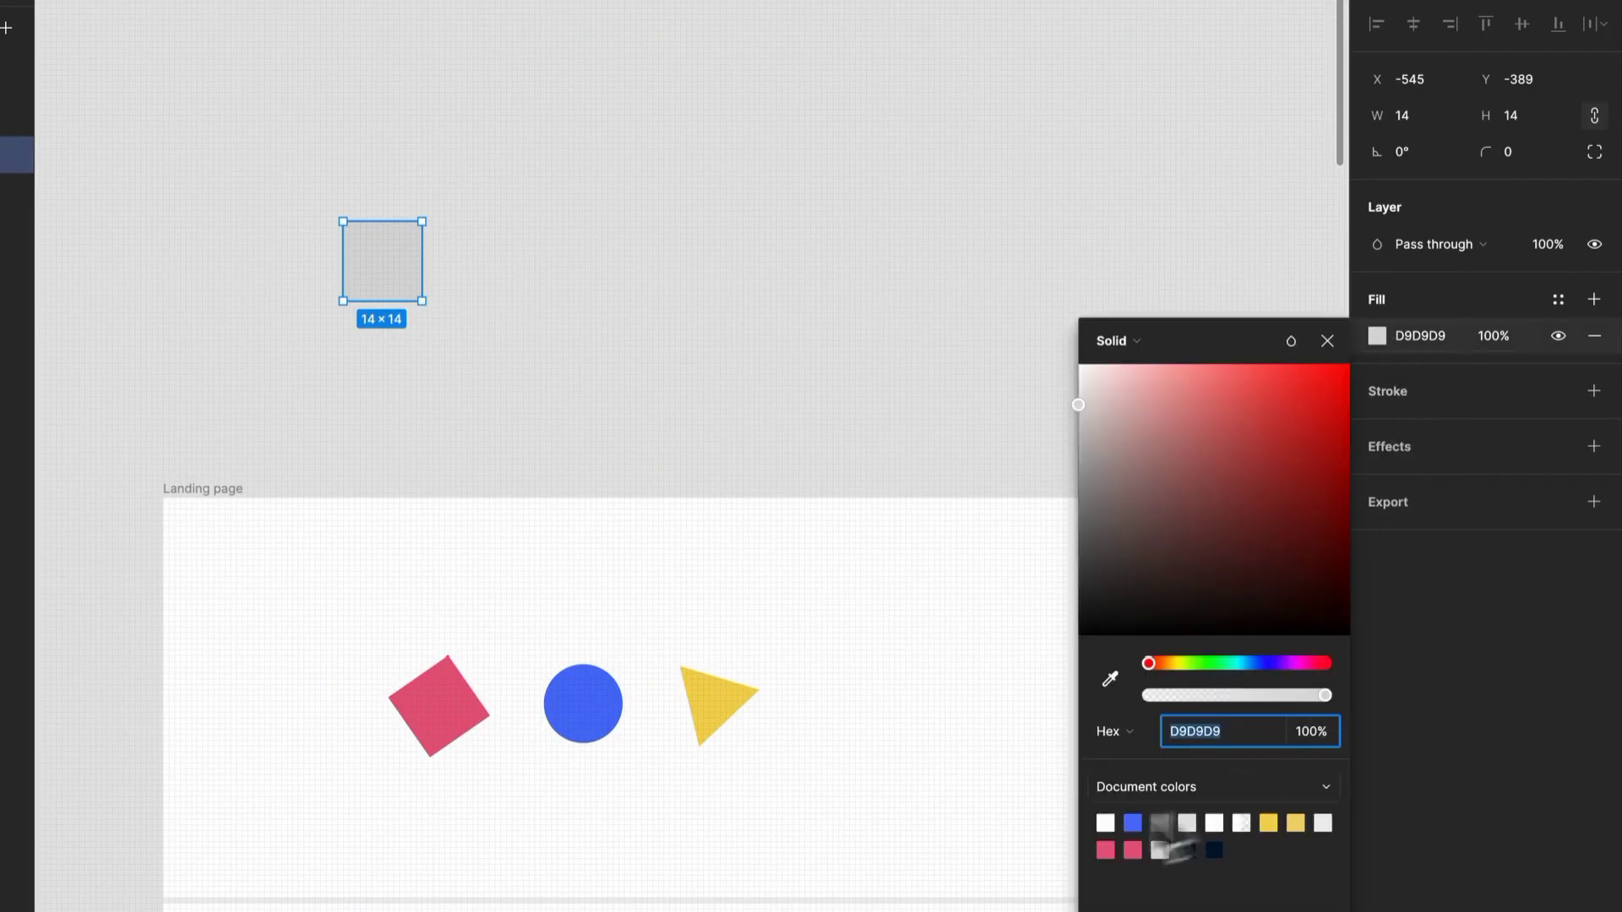
pyautogui.click(1377, 336)
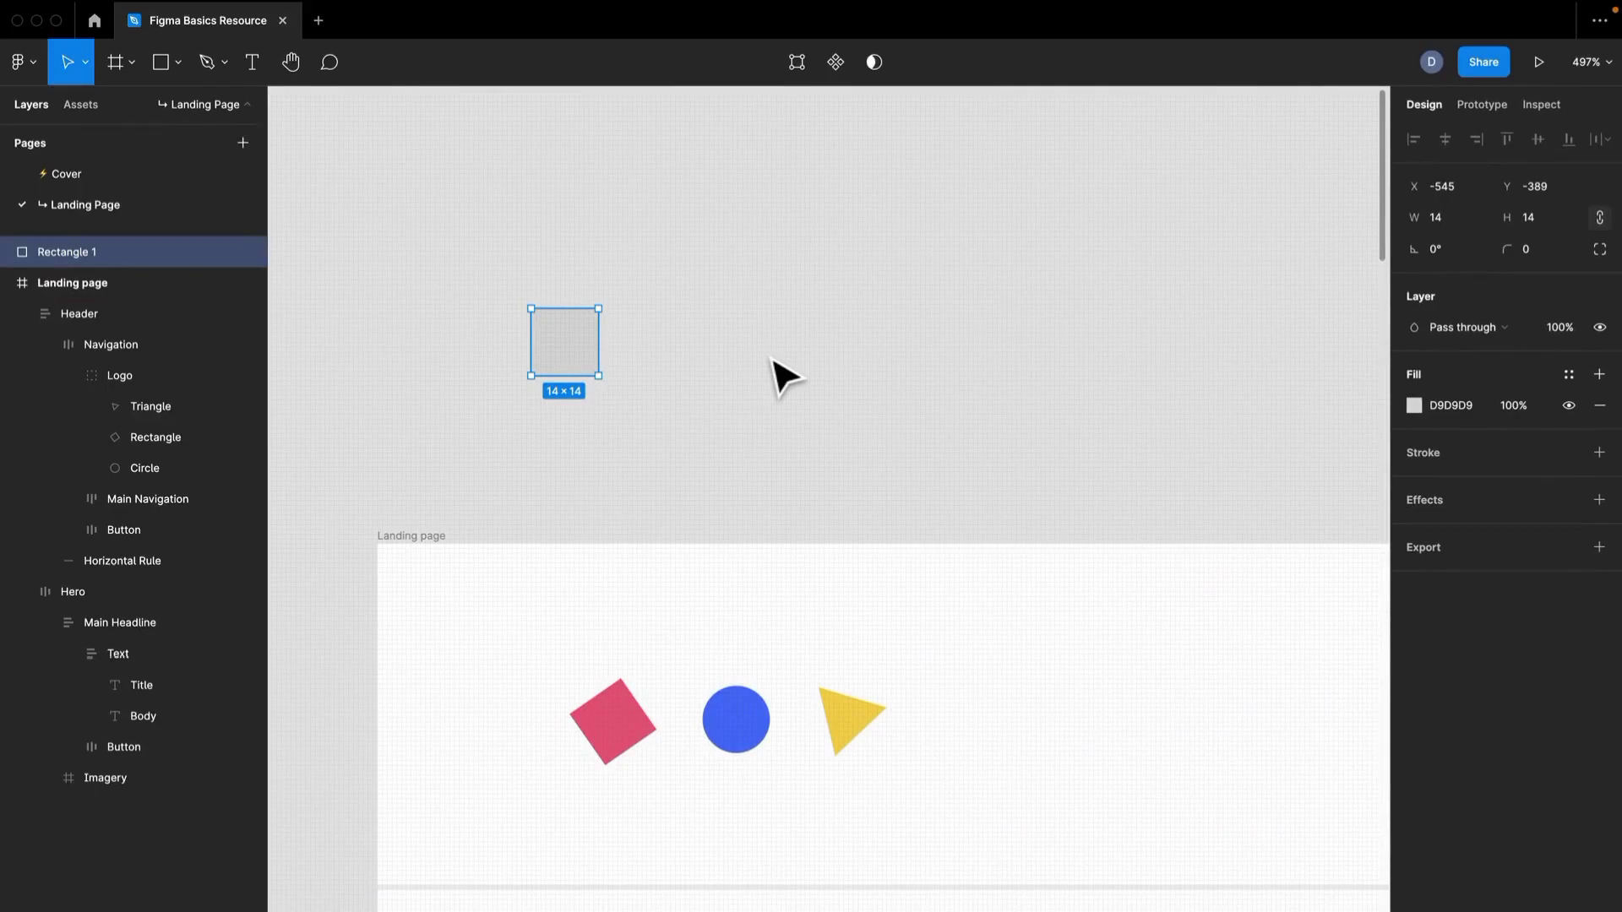
pyautogui.press('i')
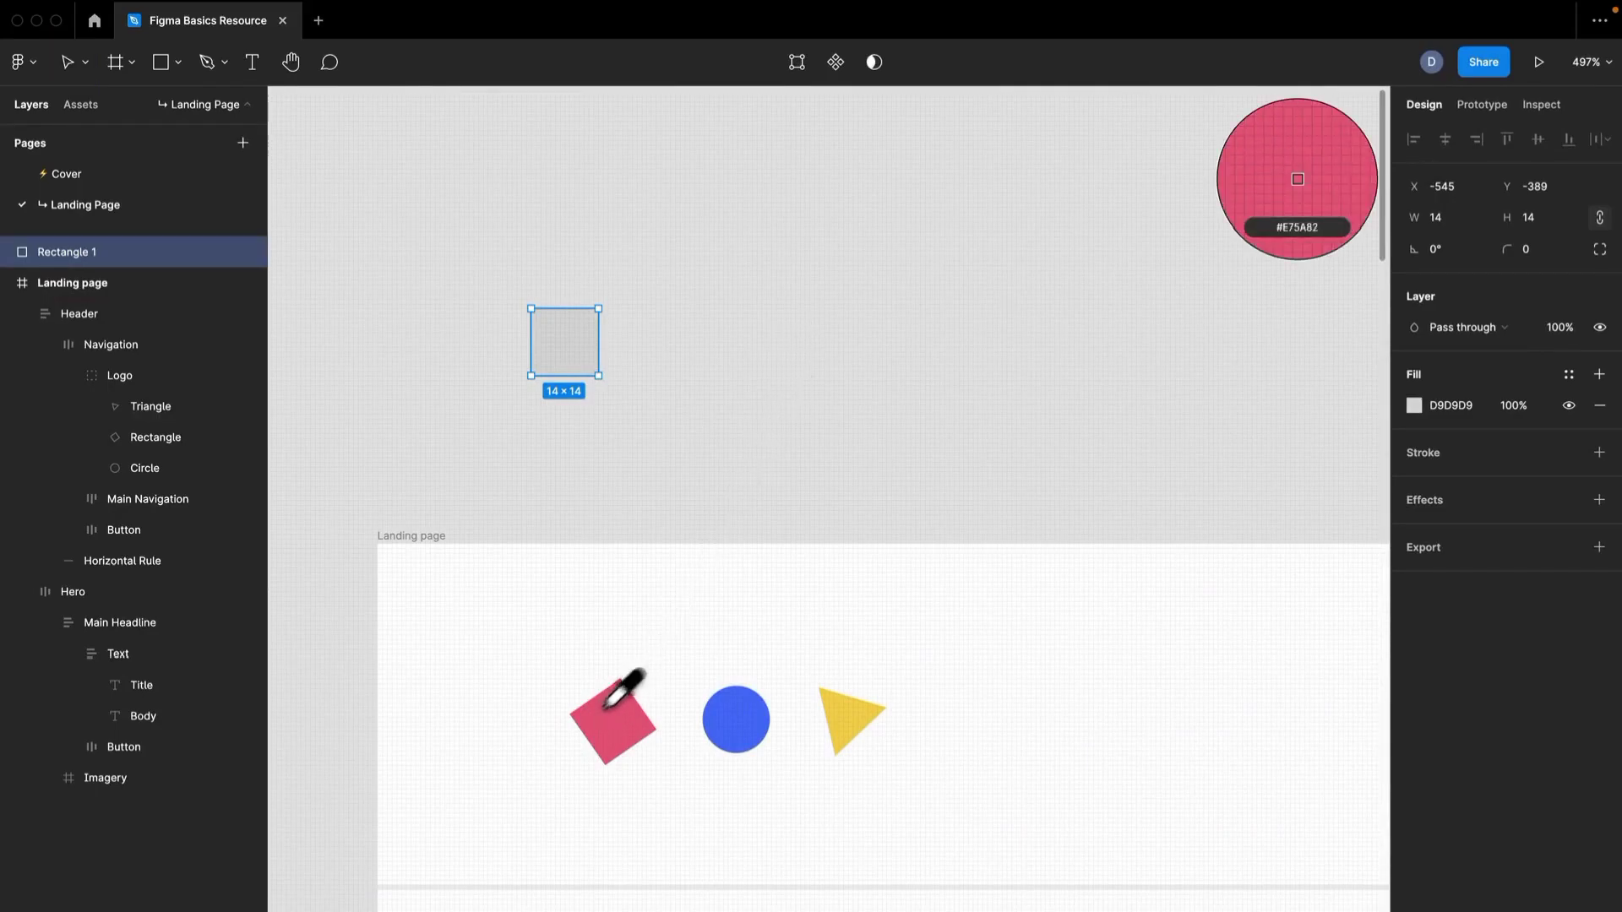
pyautogui.click(709, 728)
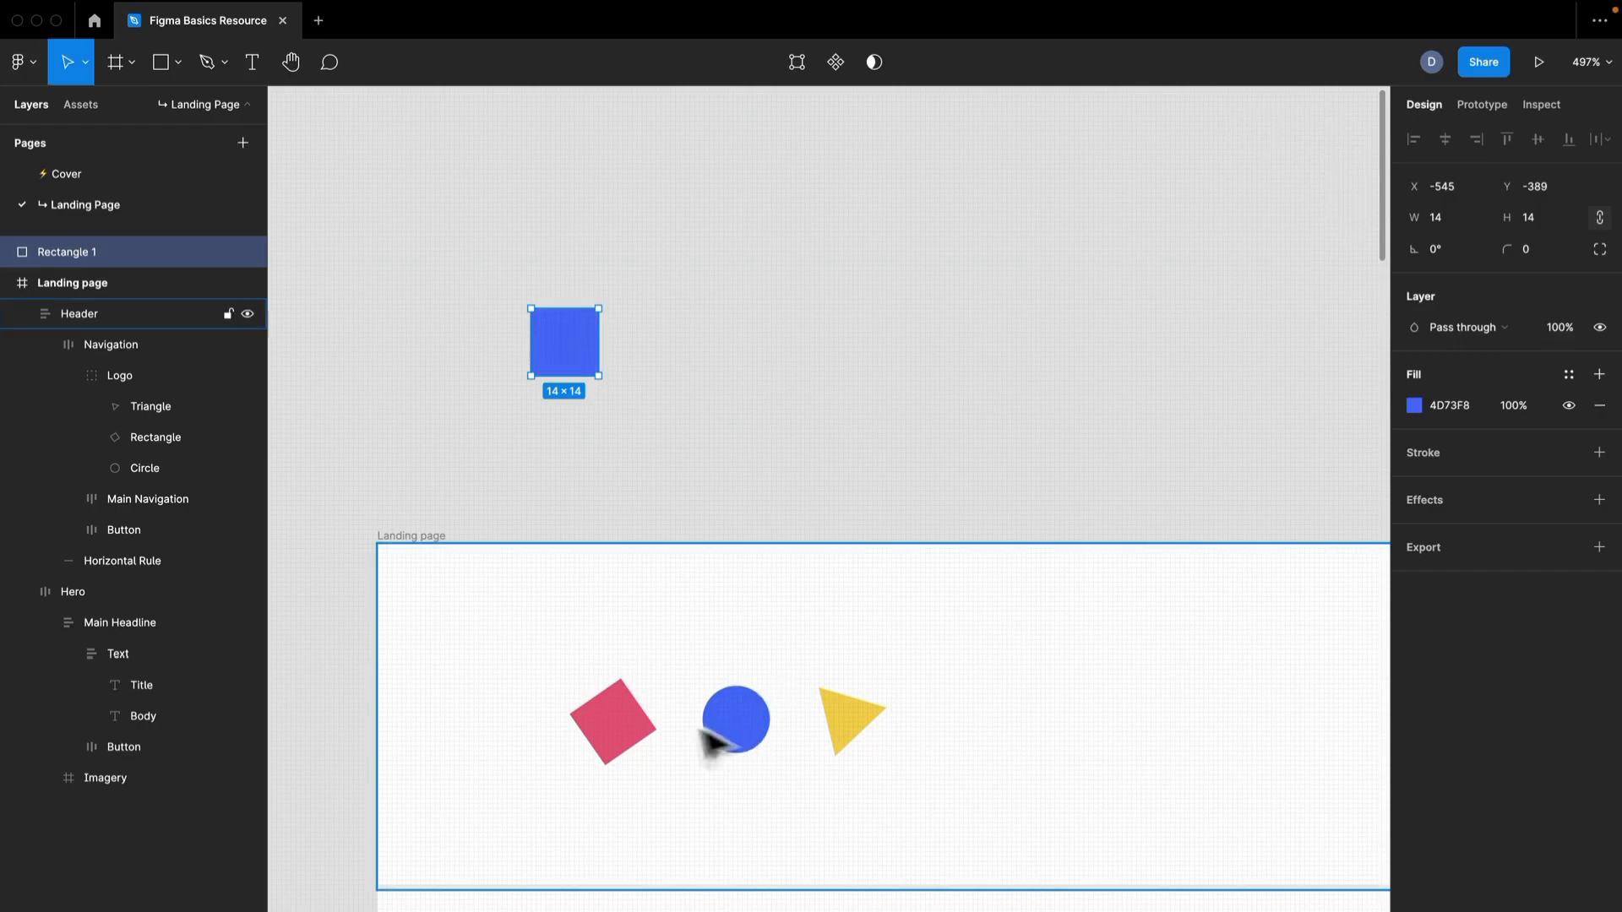
# Fill the new square with the pink E75A82 sampled from the logo's rectangle, leaving it deselected.
pyautogui.press('i')
pyautogui.click(613, 711)
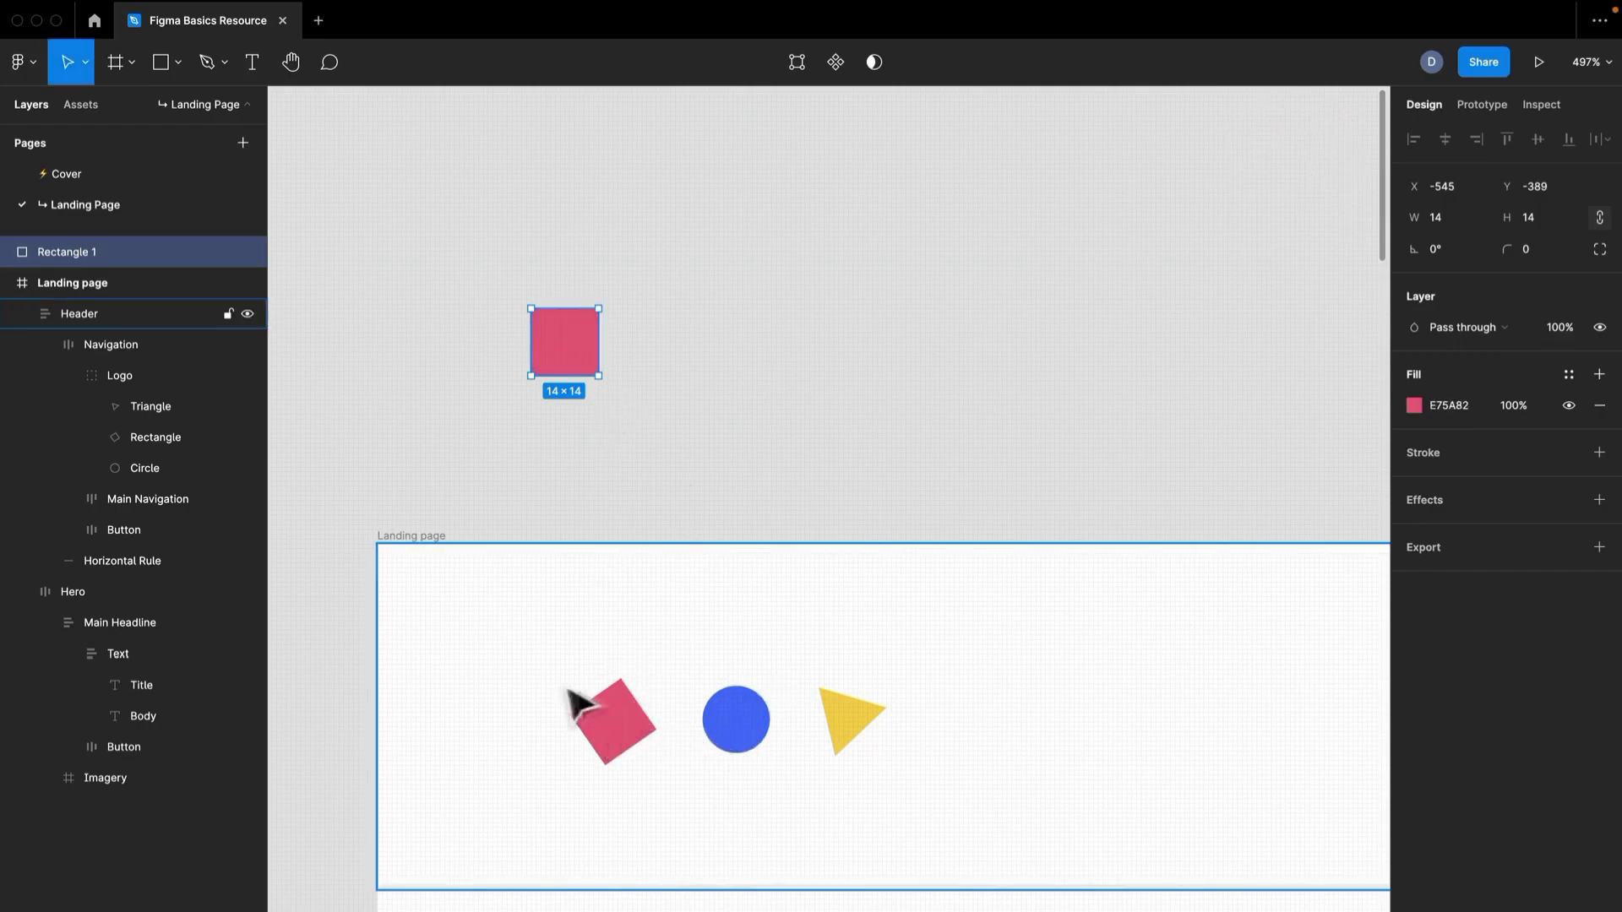
pyautogui.click(713, 423)
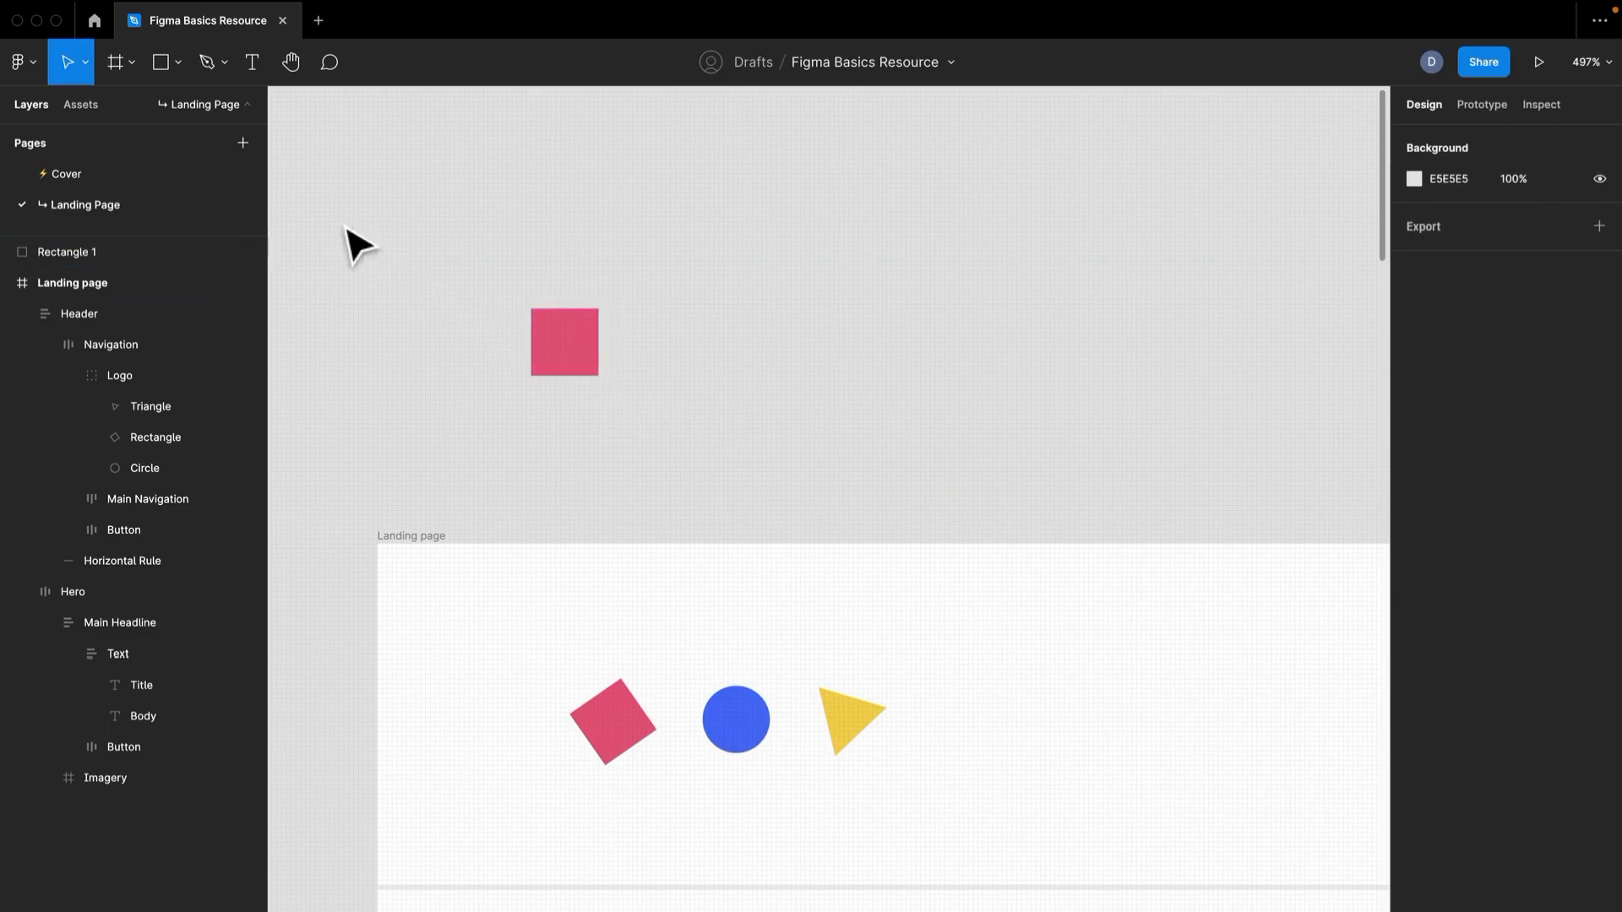
# Draw a 14 × 14 circle with the Ellipse tool to the right of the pink square.
pyautogui.click(160, 61)
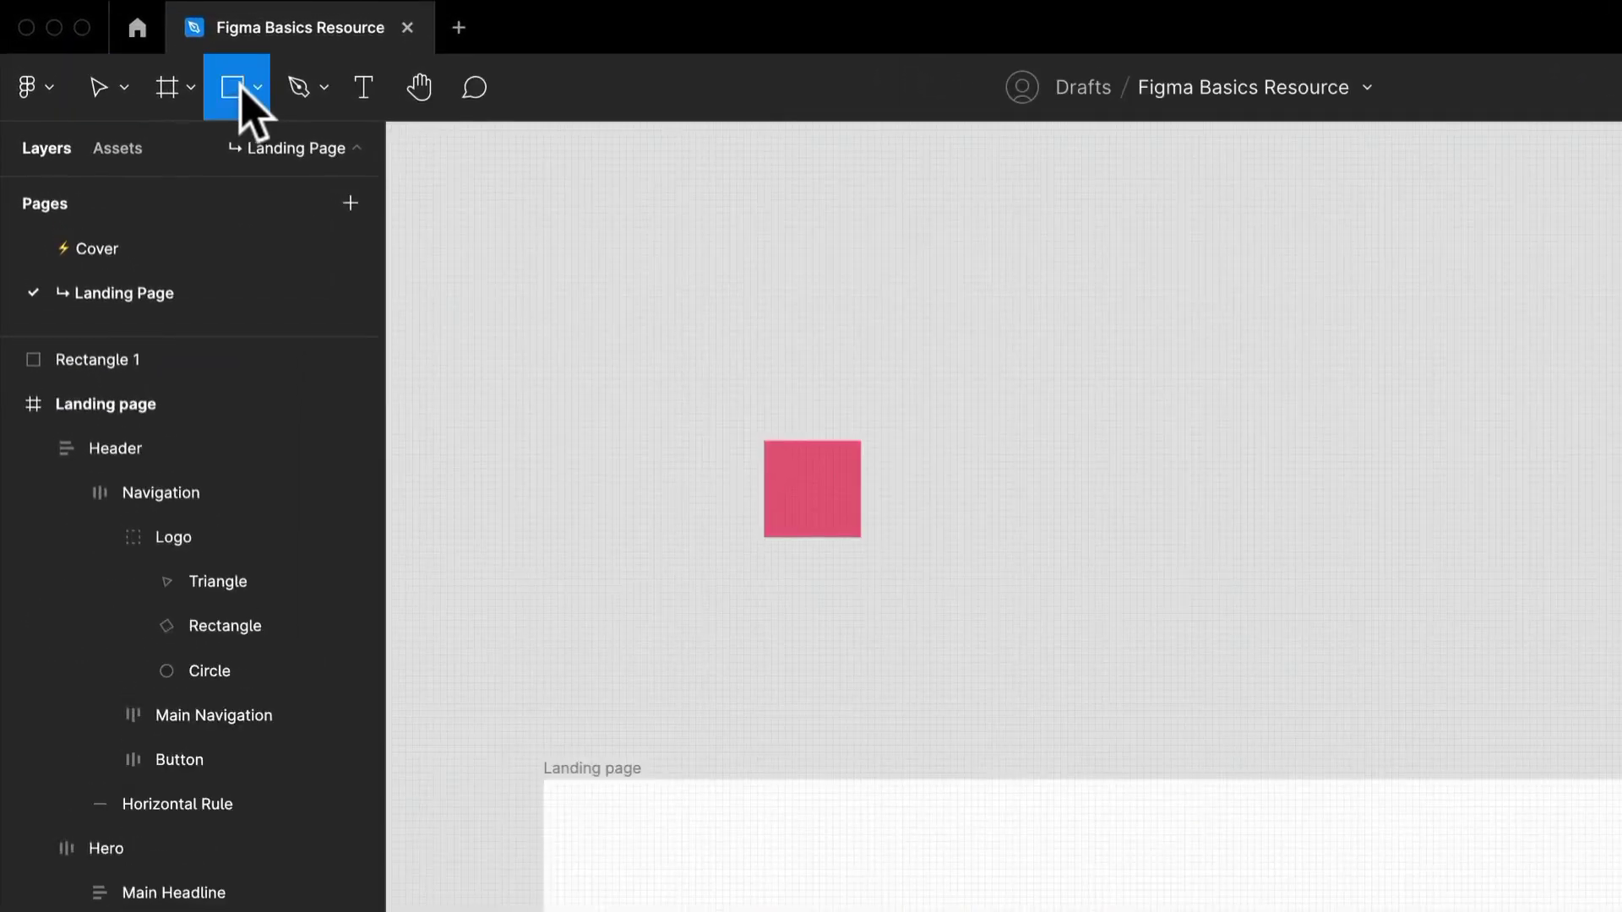
pyautogui.click(256, 89)
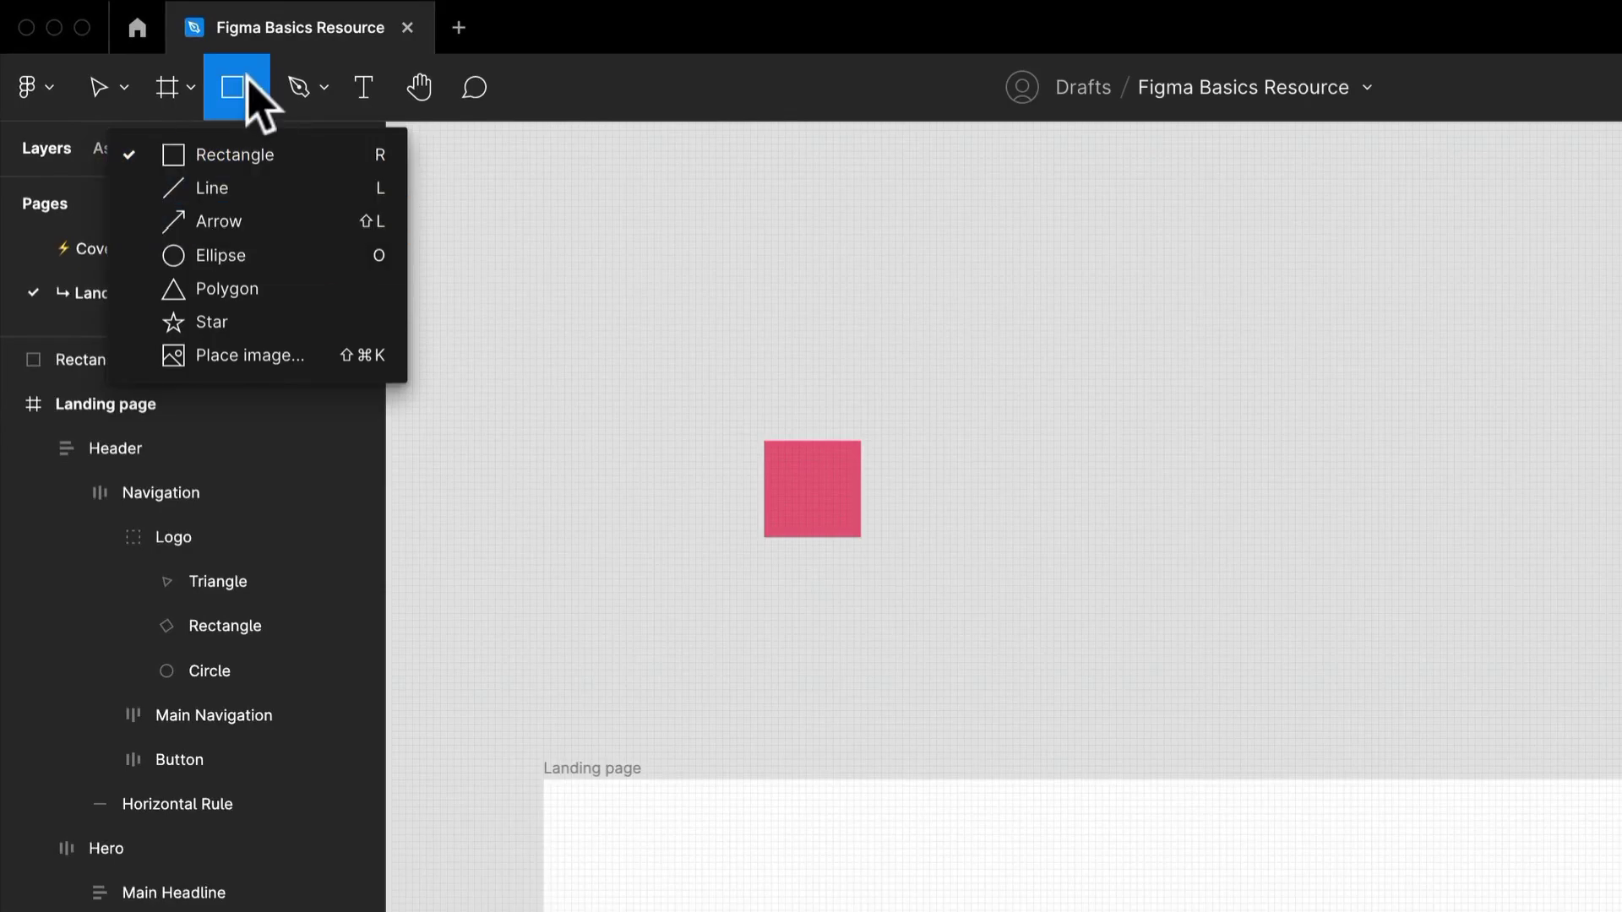
pyautogui.click(247, 84)
pyautogui.moveTo(318, 3)
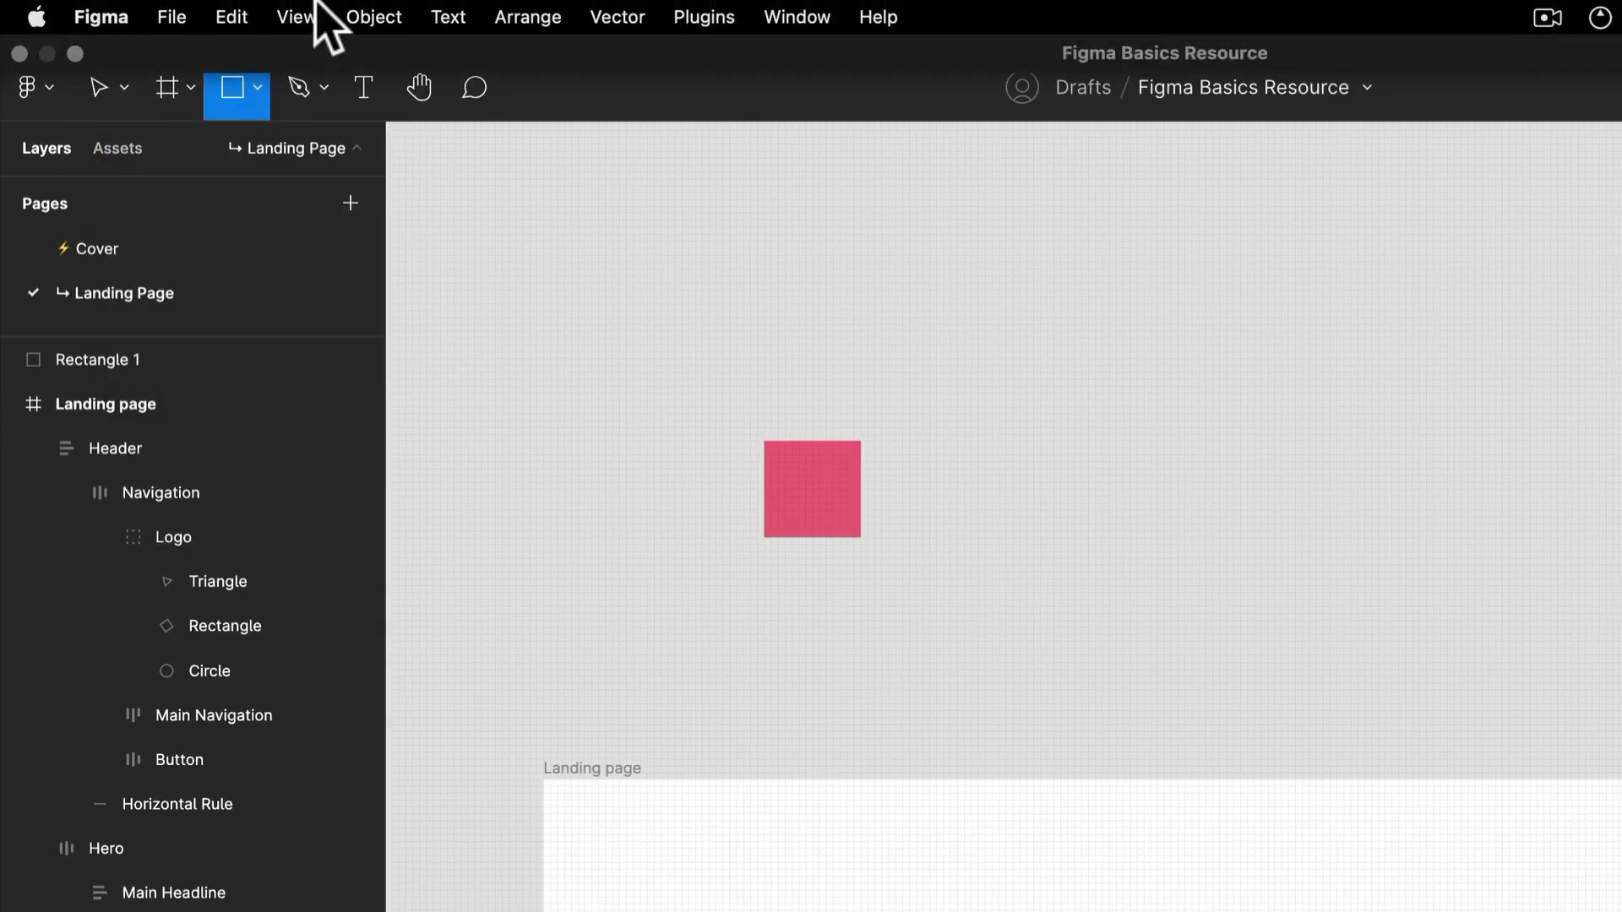
pyautogui.moveTo(945, 452); pyautogui.dragTo(1016, 544)
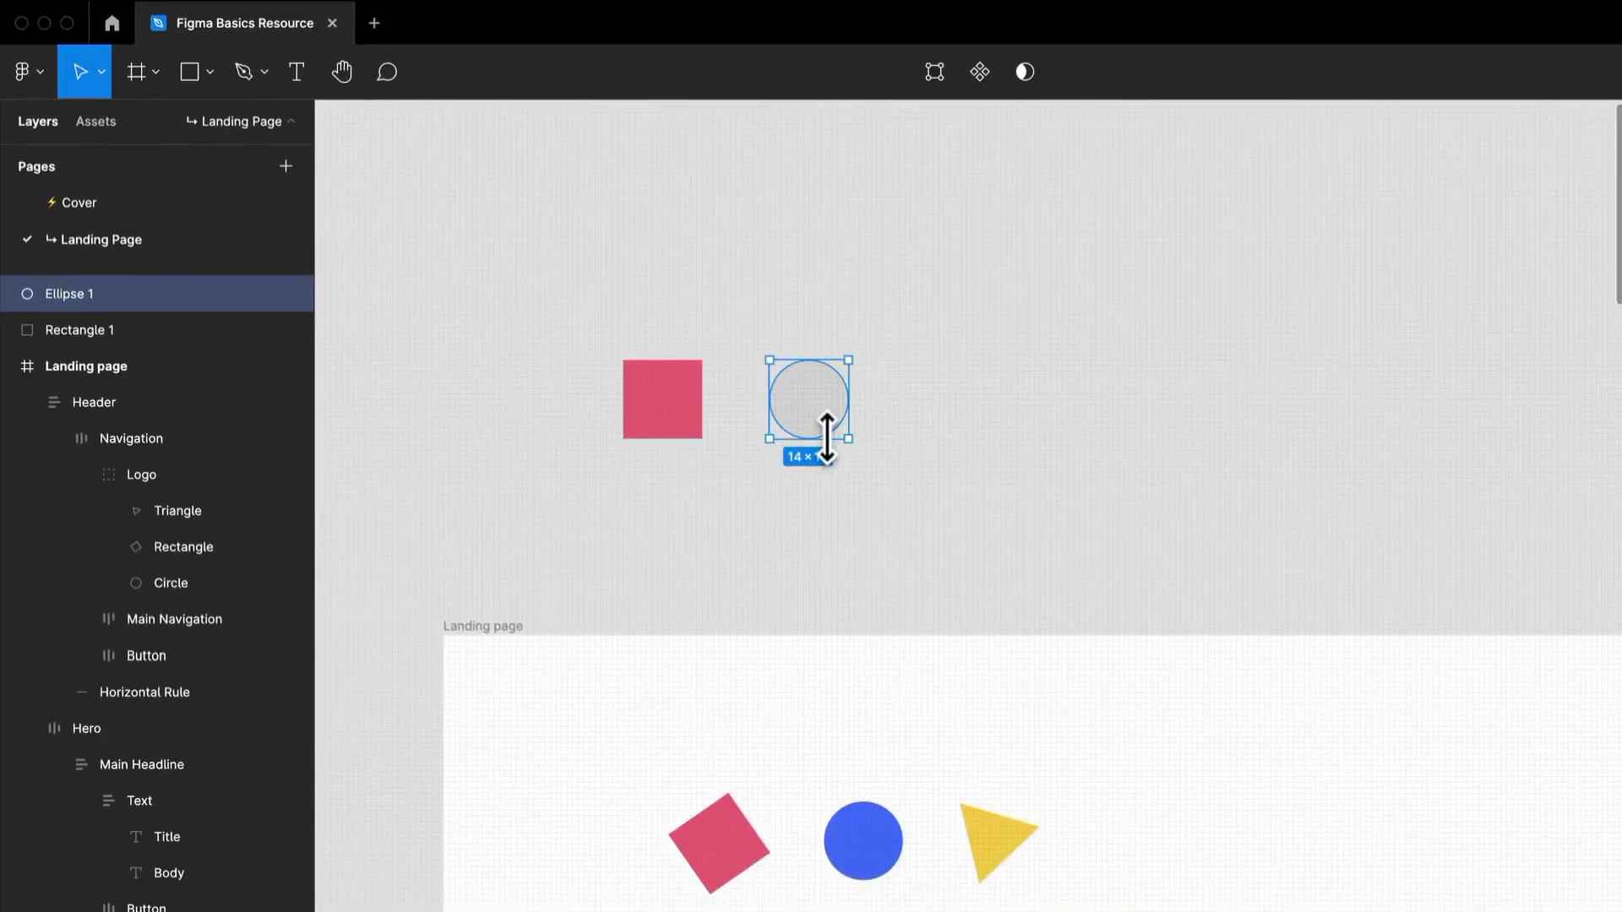
# Fill the new circle with the blue sampled from the logo's circle and deselect it.
pyautogui.press('i')
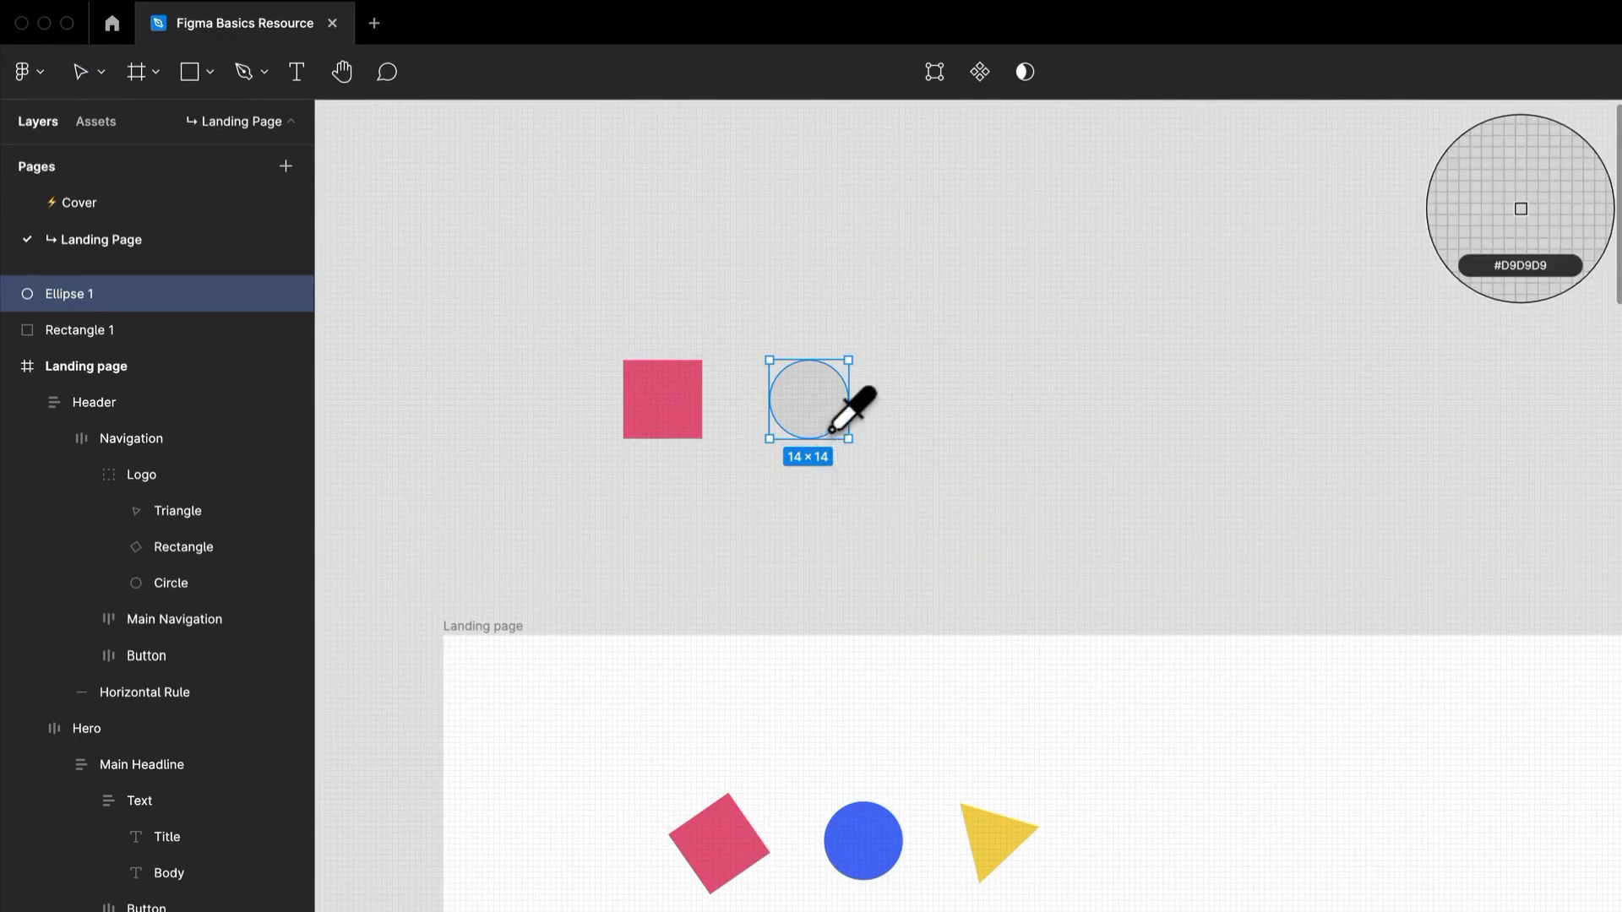
pyautogui.click(866, 820)
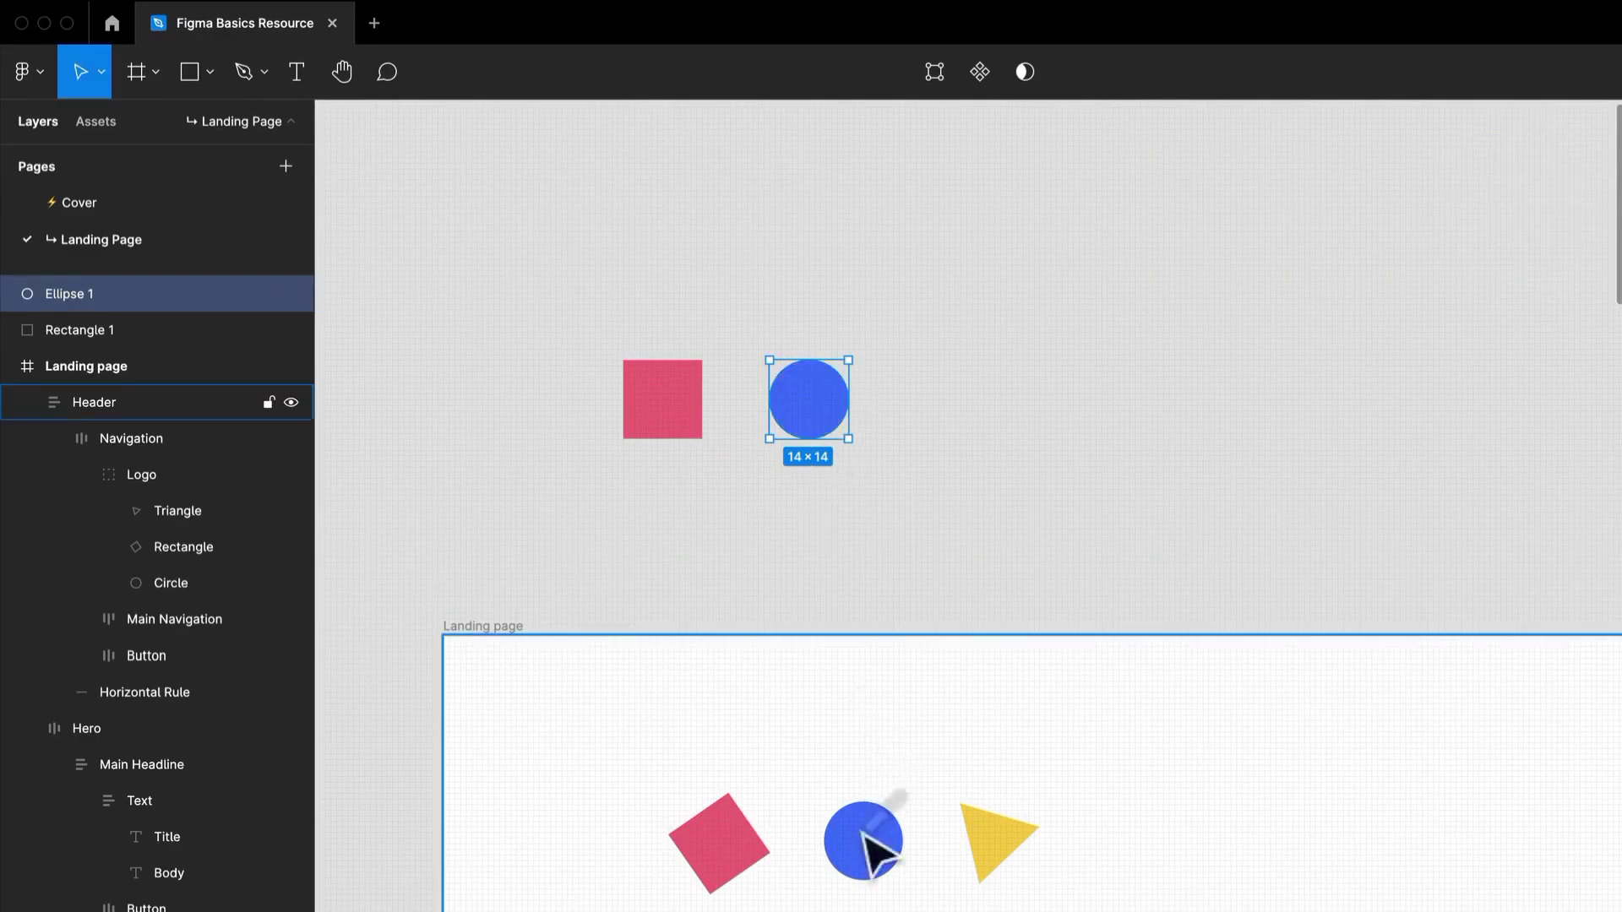
pyautogui.click(927, 499)
# Draw a 16 × 16 triangle with the Polygon tool to the right of the blue circle.
pyautogui.click(211, 71)
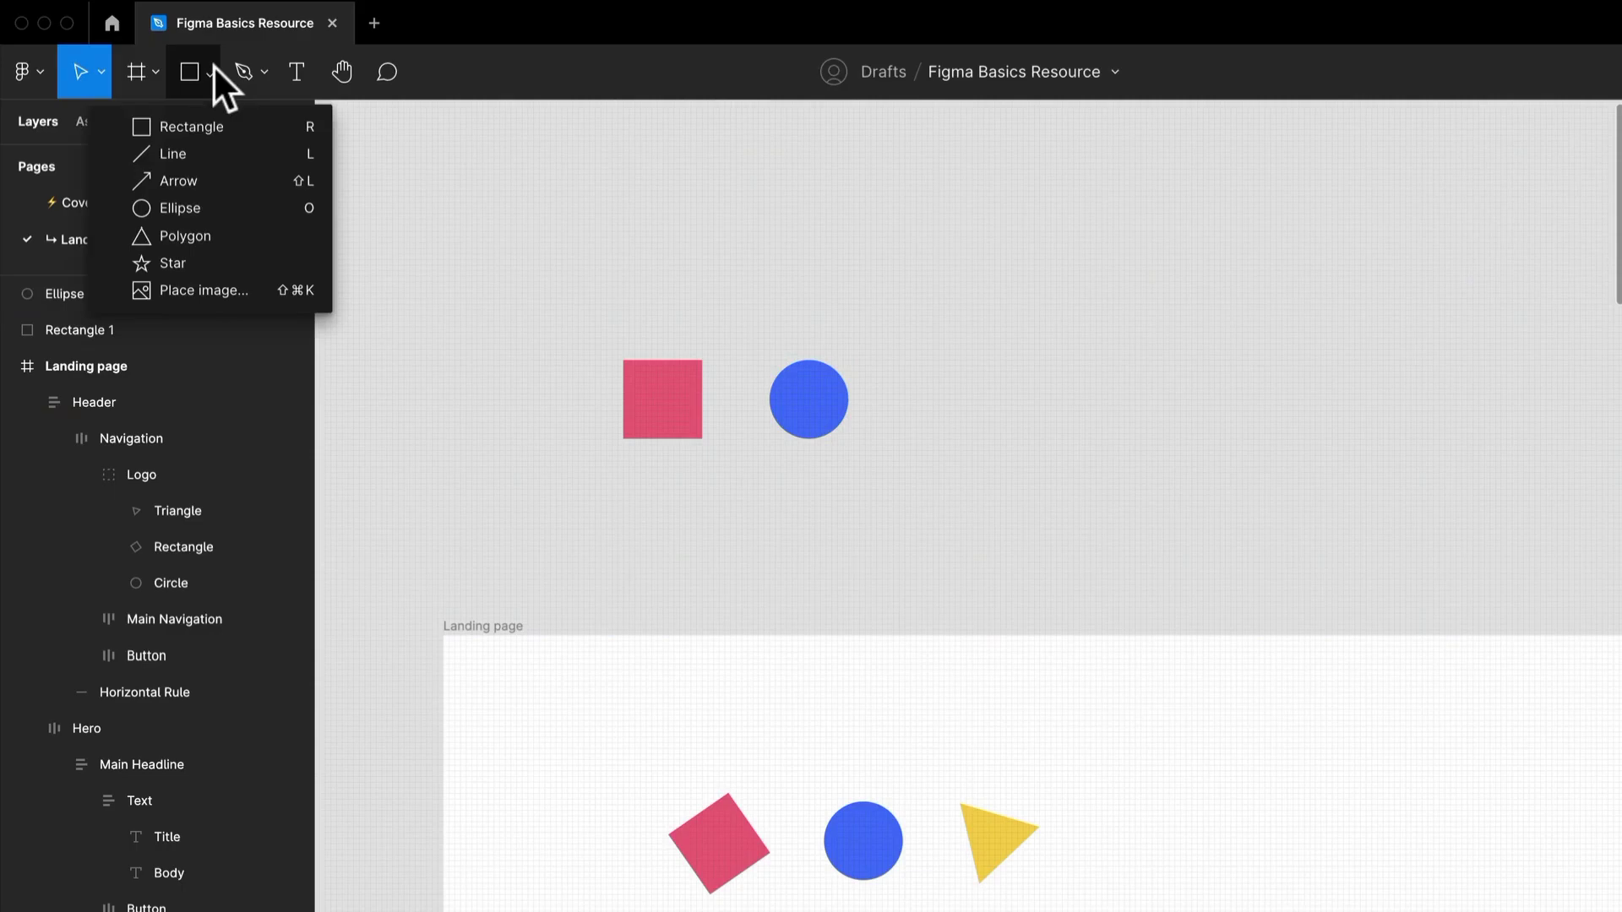
pyautogui.click(200, 240)
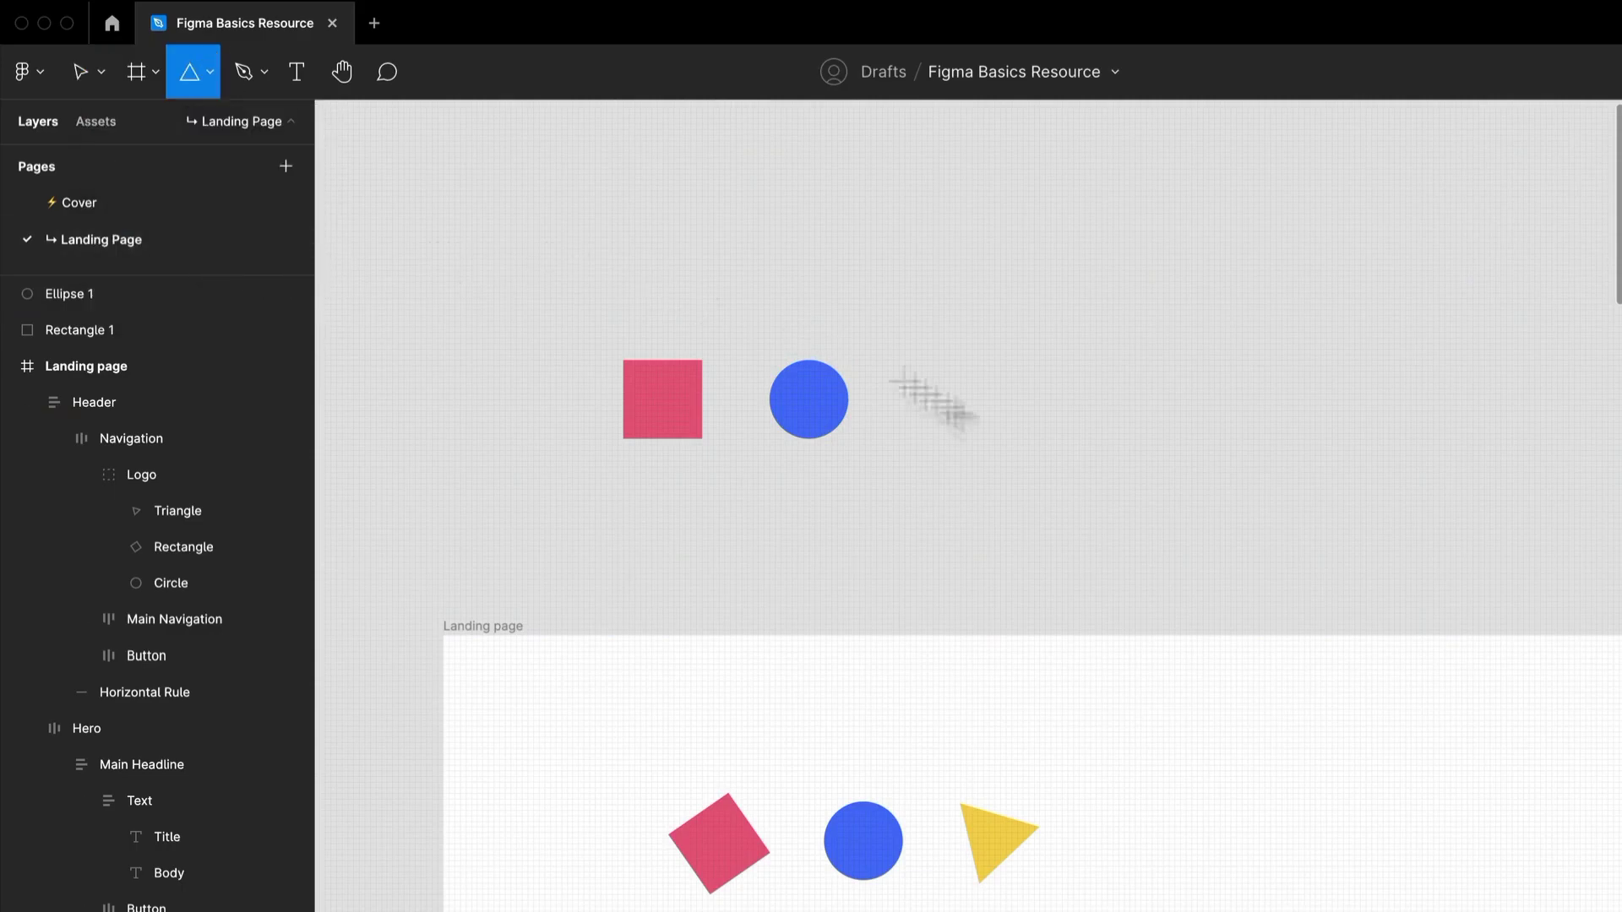
pyautogui.moveTo(927, 354); pyautogui.dragTo(961, 383)
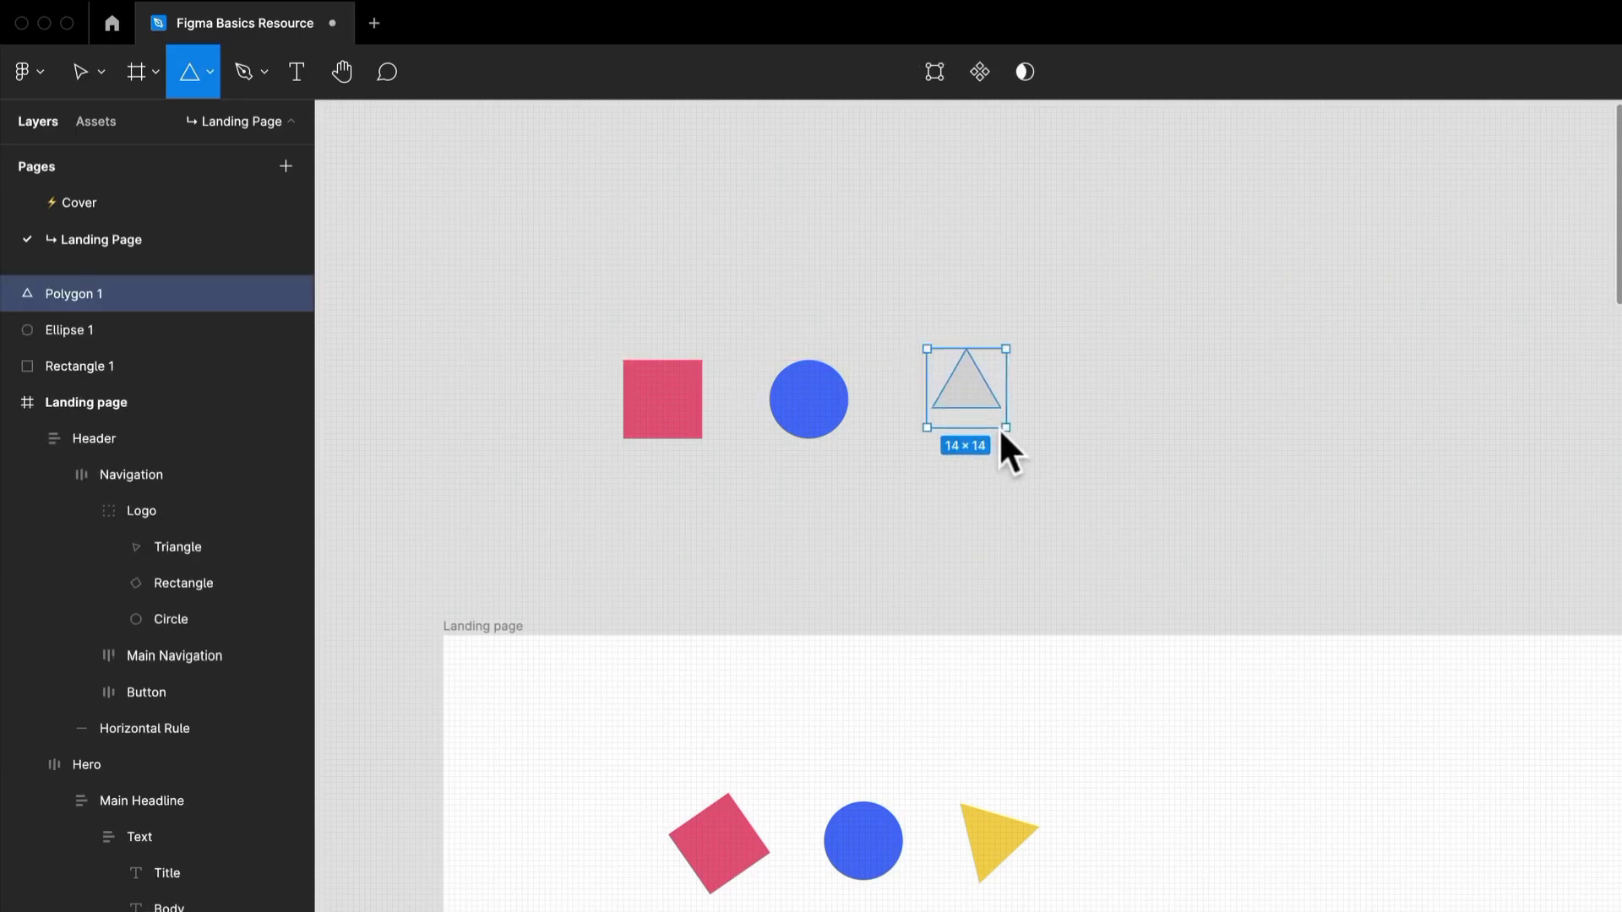
pyautogui.moveTo(1014, 439)
pyautogui.mouseDown()
pyautogui.moveTo(985, 456)
pyautogui.moveTo(975, 441)
pyautogui.mouseUp()
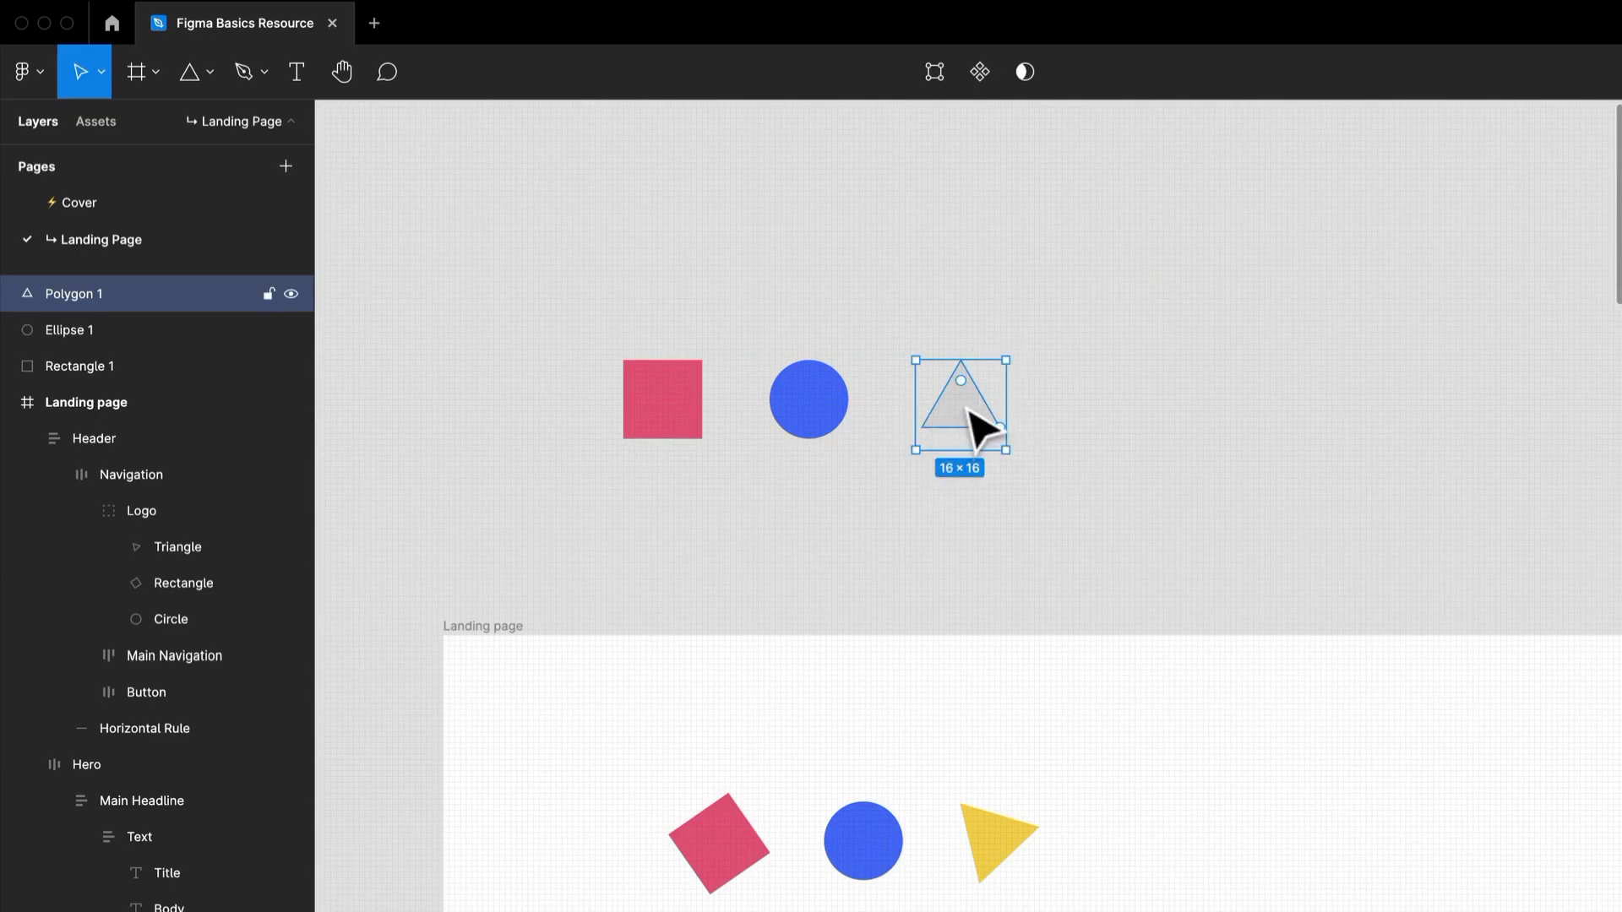
# Fill the new triangle with the yellow sampled from the logo's triangle and deselect it.
pyautogui.press('i')
pyautogui.click(984, 828)
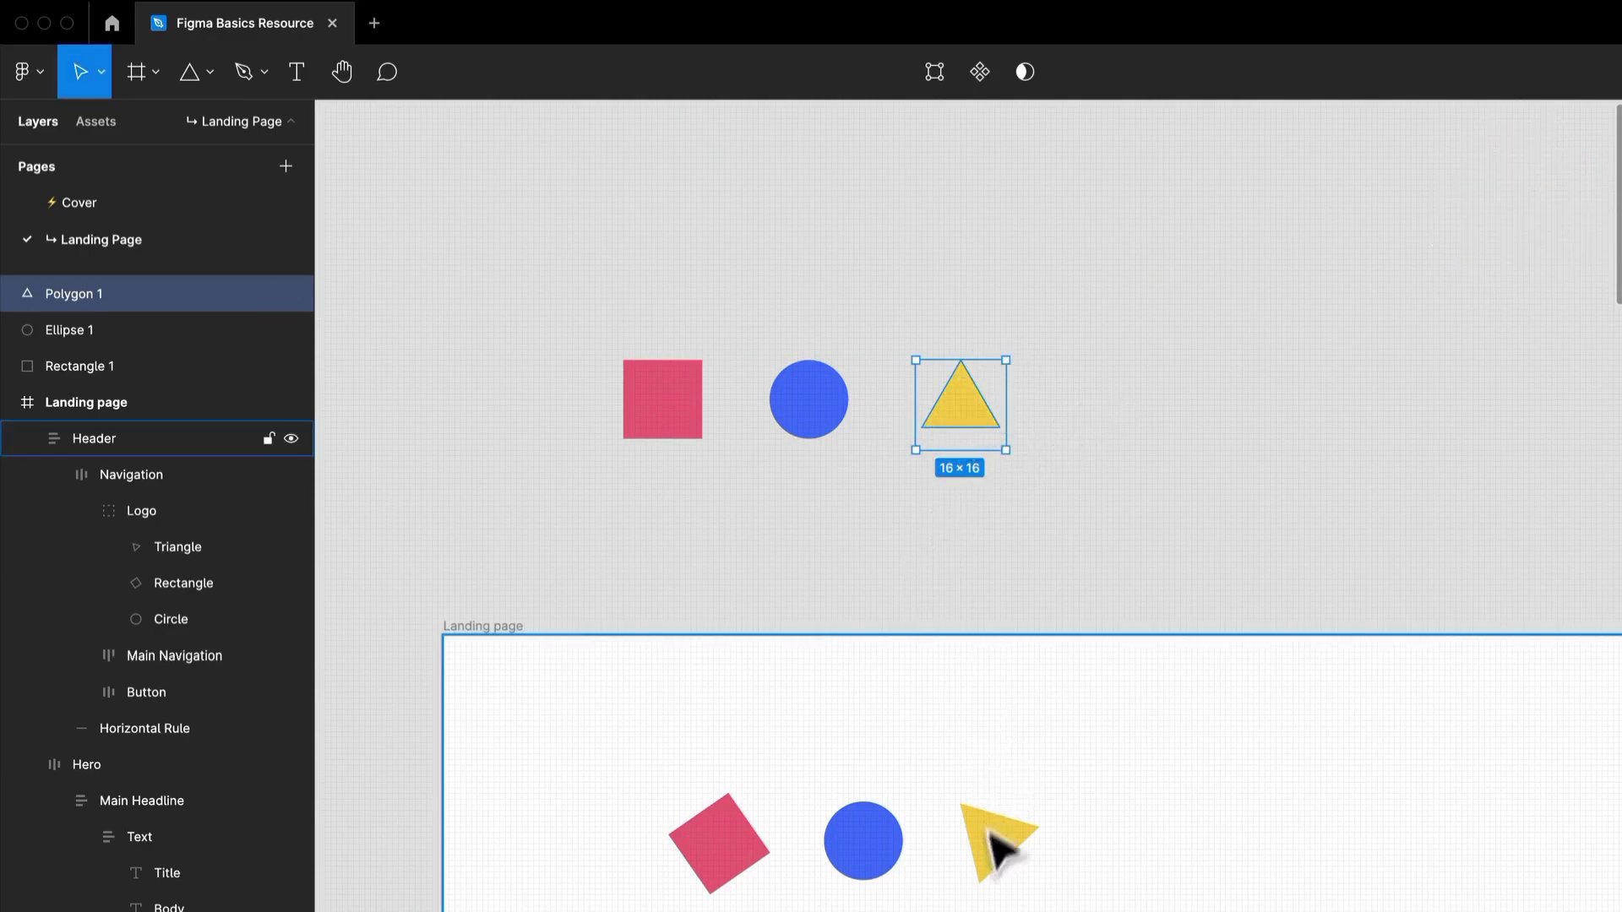
pyautogui.click(1090, 488)
# Enlarge the yellow triangle to 18 × 18 and adjust the positions of the triangle and pink square beside the circle.
pyautogui.moveTo(949, 427); pyautogui.dragTo(926, 425)
pyautogui.click(971, 520)
pyautogui.scroll(1, 934, 518)
pyautogui.scroll(-5, 934, 518)
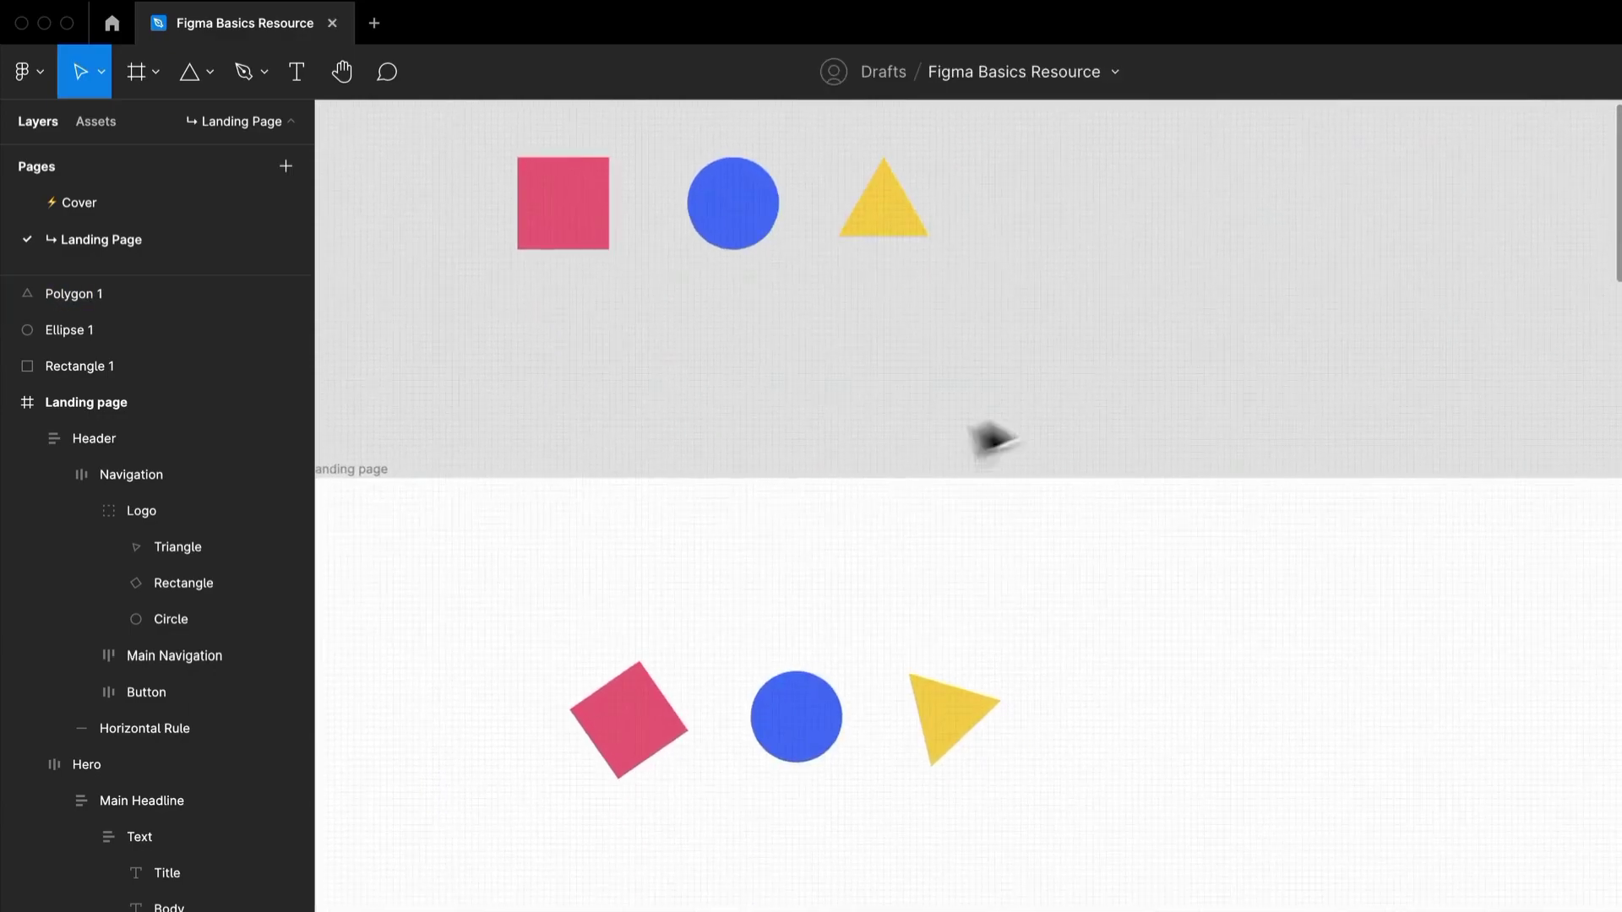
pyautogui.scroll(1, 913, 254)
pyautogui.hscroll(-2, 912, 253)
pyautogui.click(993, 292)
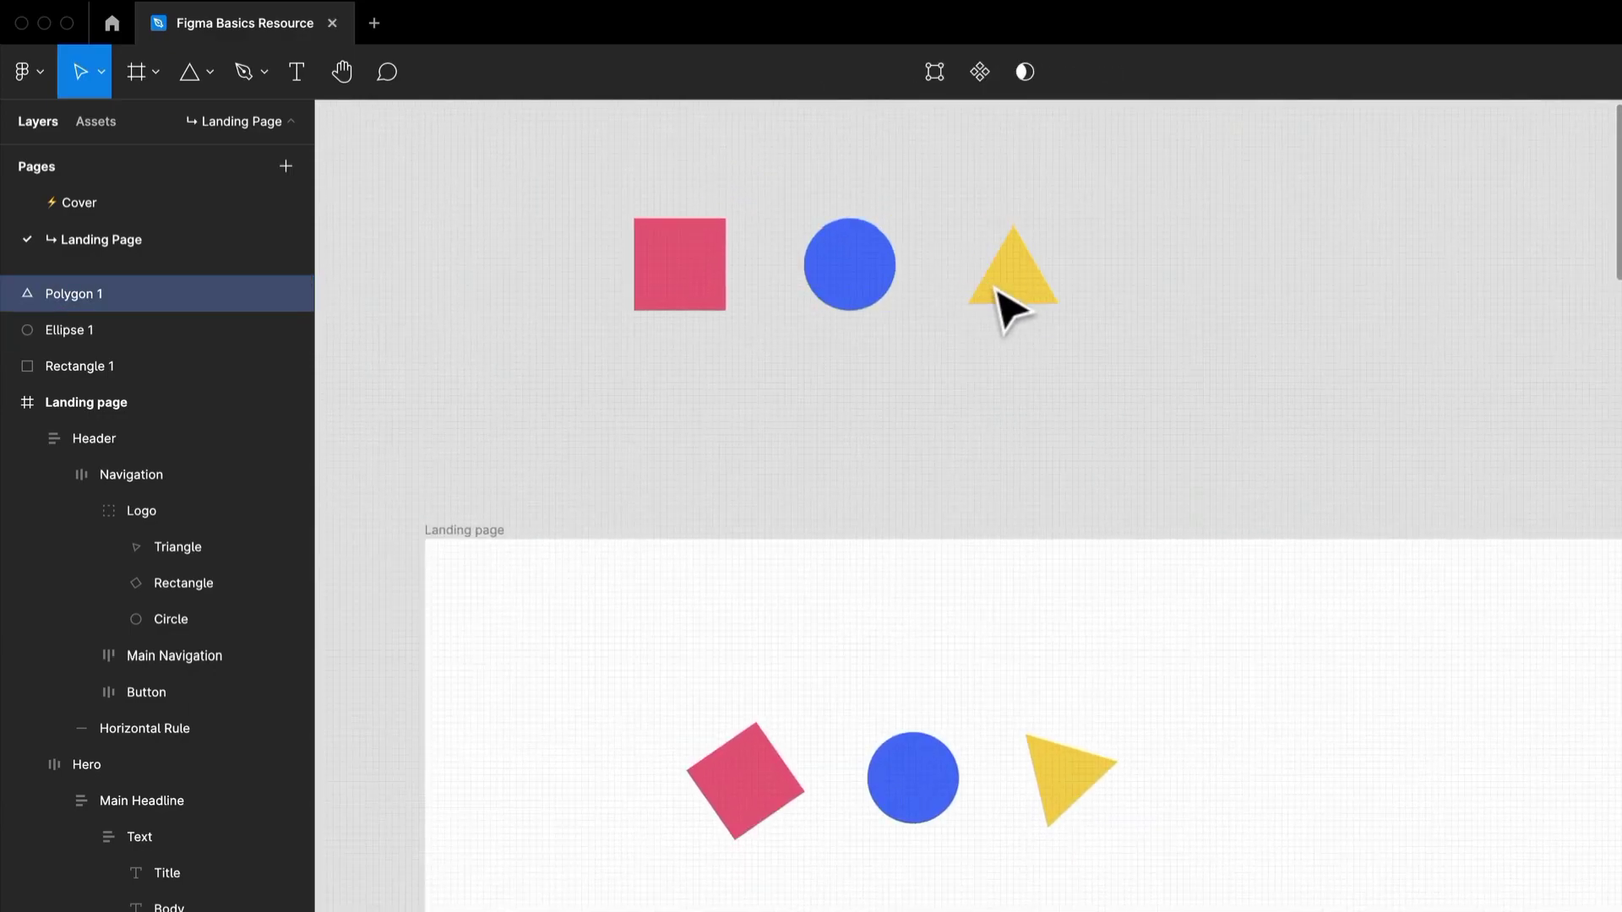
pyautogui.moveTo(1068, 335); pyautogui.dragTo(1042, 312)
pyautogui.click(870, 319)
pyautogui.moveTo(707, 278)
pyautogui.mouseDown()
pyautogui.moveTo(743, 282)
pyautogui.moveTo(709, 264)
pyautogui.mouseUp()
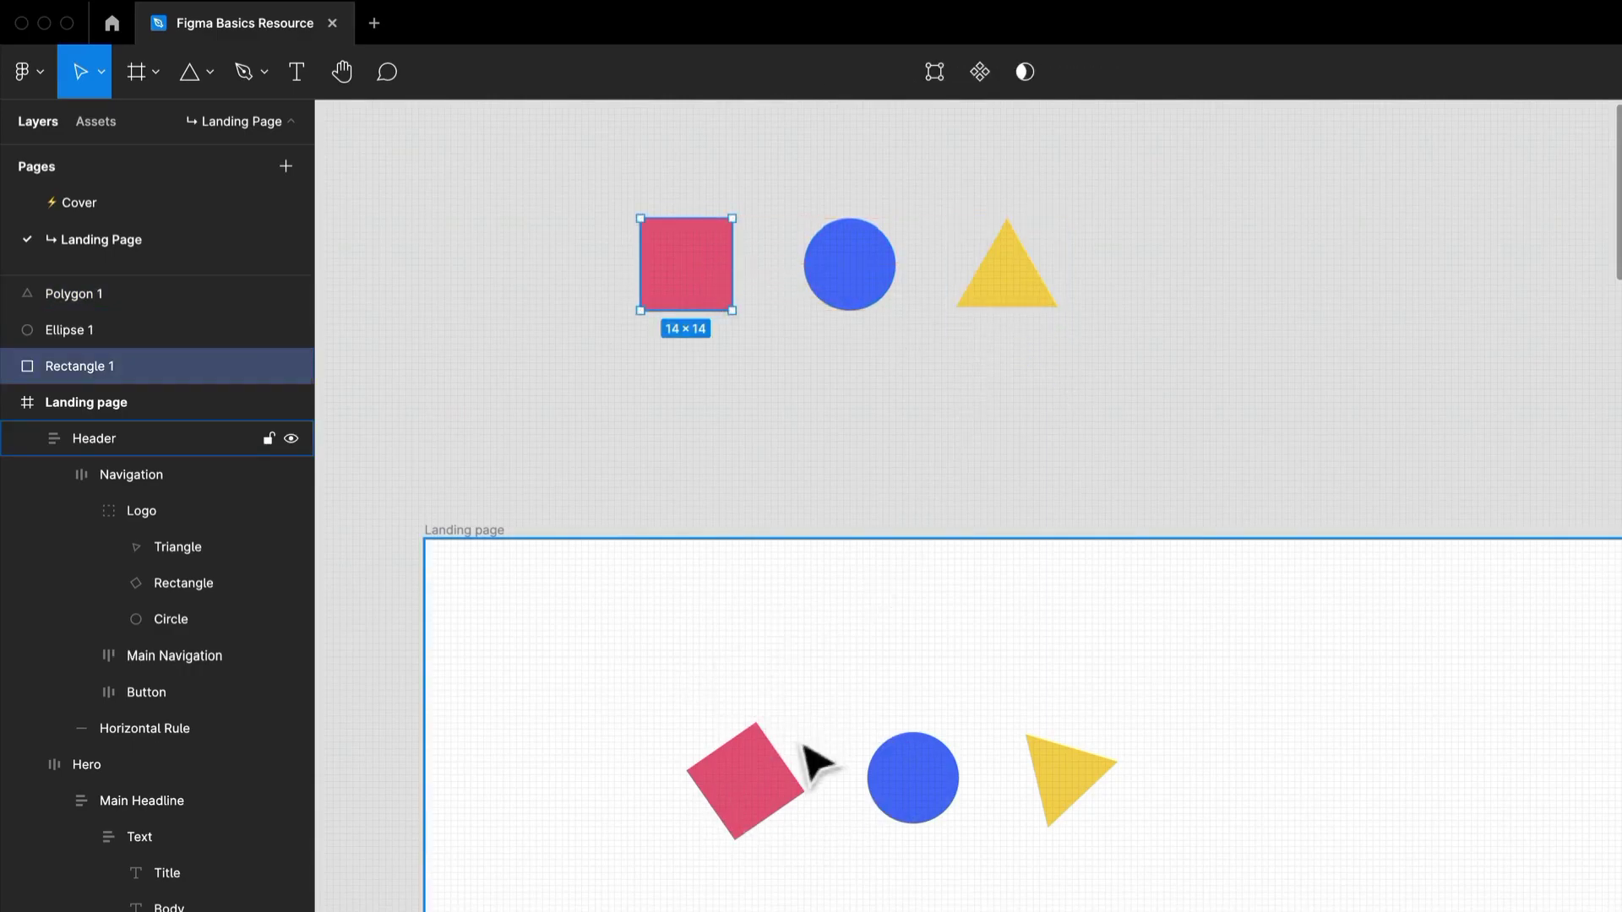
# Rotate the new pink square and yellow triangle to match the tilt of the corresponding shapes in the logo.
pyautogui.moveTo(740, 325); pyautogui.dragTo(664, 349)
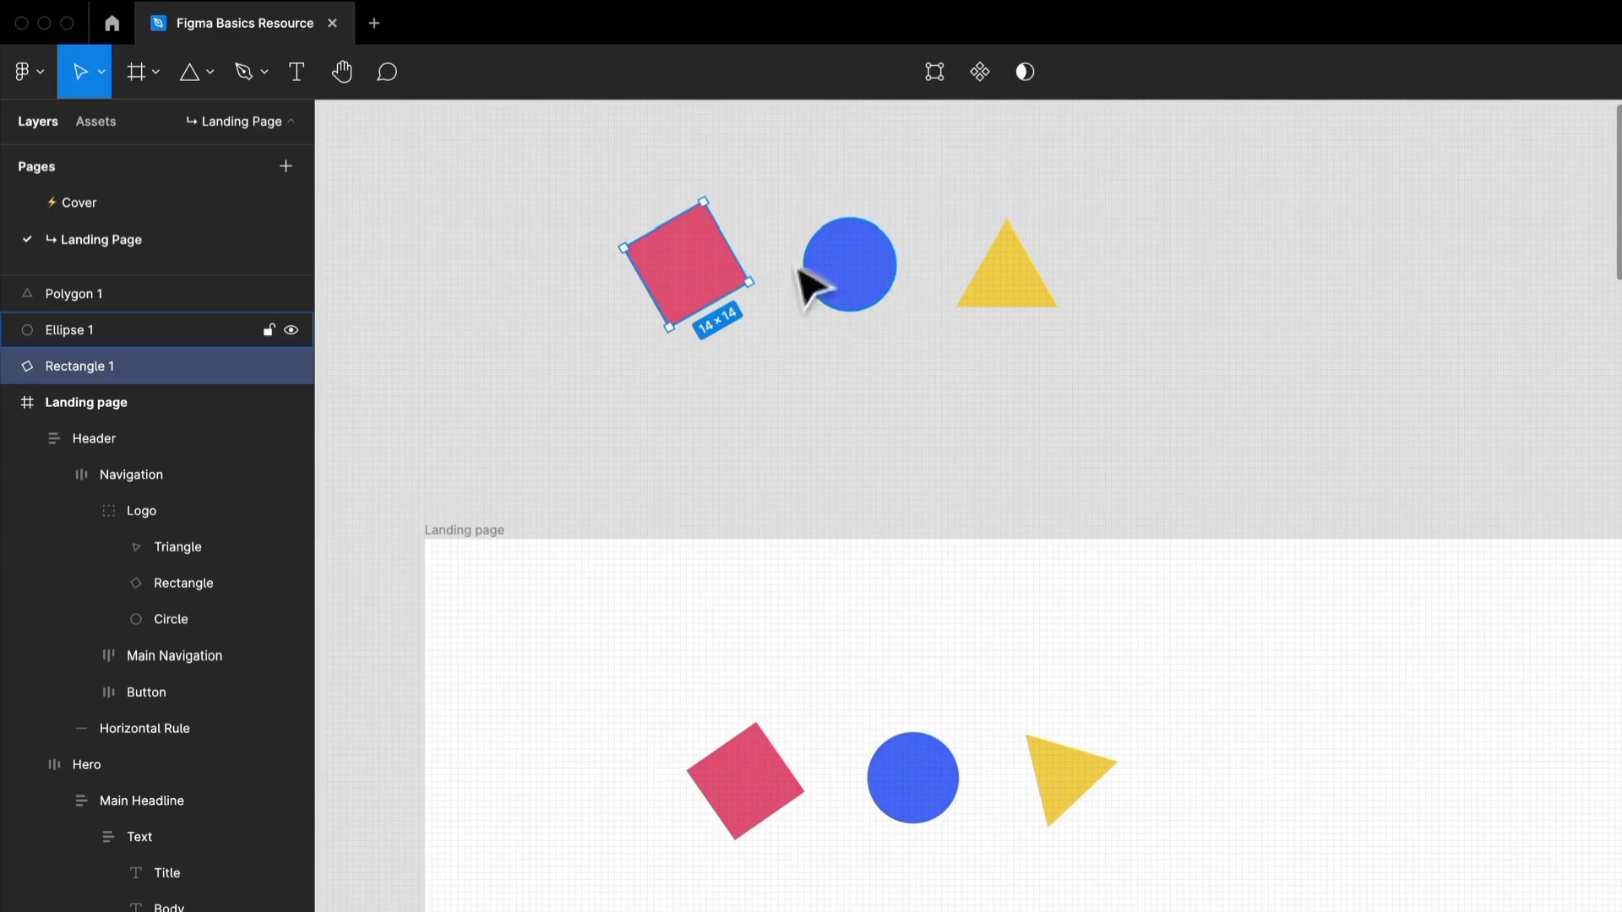
pyautogui.click(1050, 294)
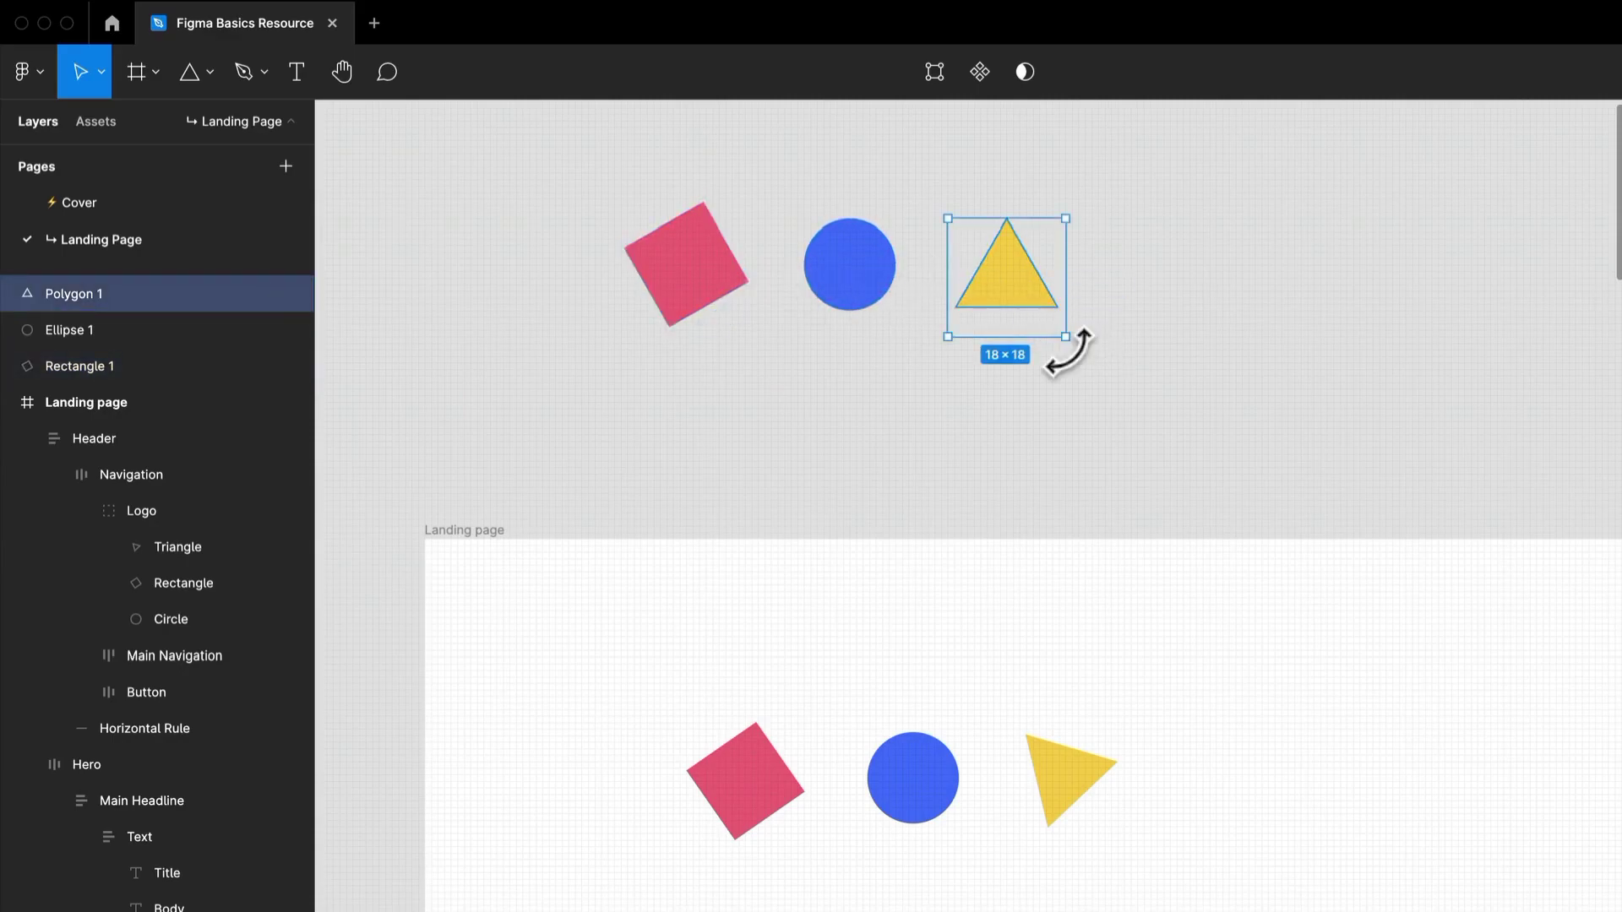
pyautogui.moveTo(1069, 350); pyautogui.dragTo(1027, 267)
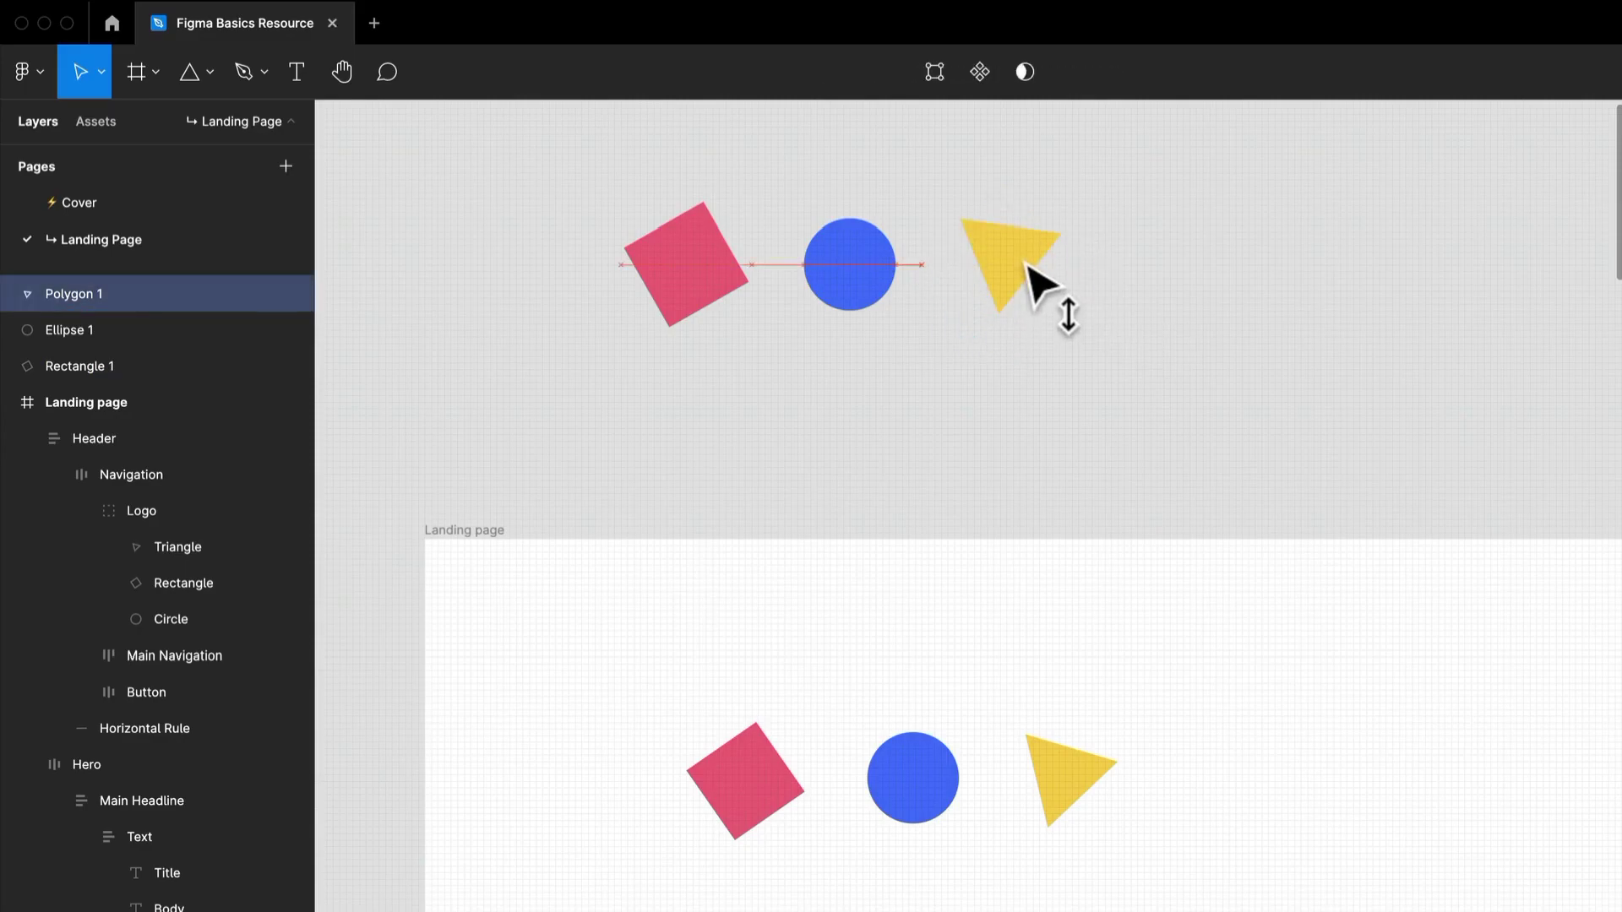
# Nudge the new blue circle slightly upward and align the vertical centers of the three recreated shapes.
pyautogui.click(1133, 372)
pyautogui.click(852, 272)
pyautogui.moveTo(870, 278); pyautogui.dragTo(871, 272)
pyautogui.moveTo(1160, 403); pyautogui.dragTo(549, 184)
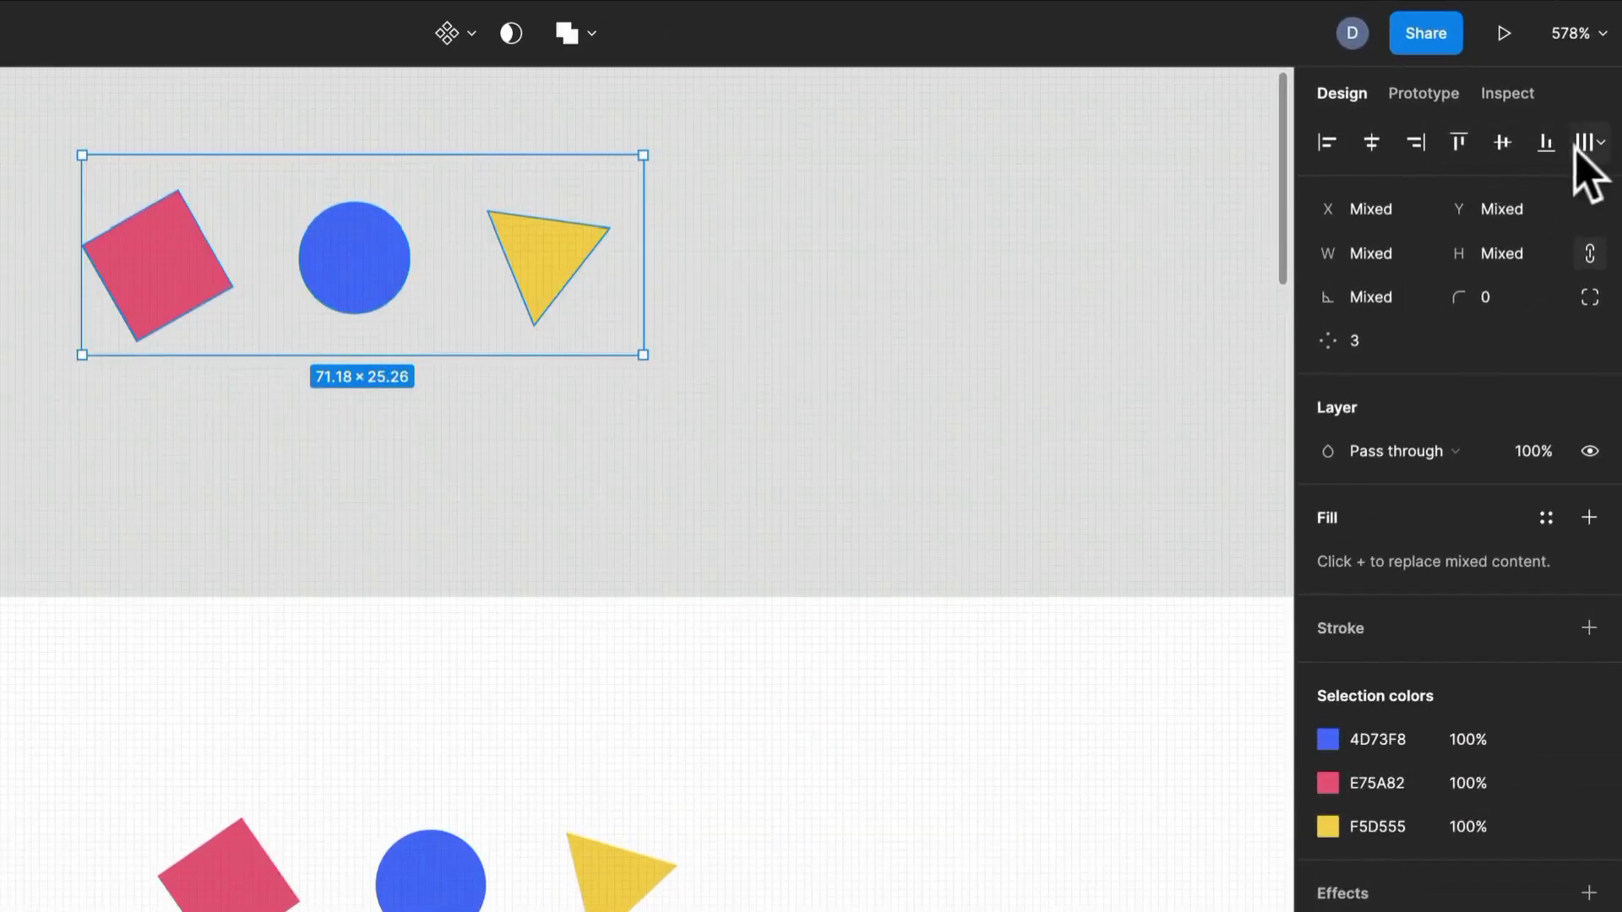
pyautogui.click(1503, 144)
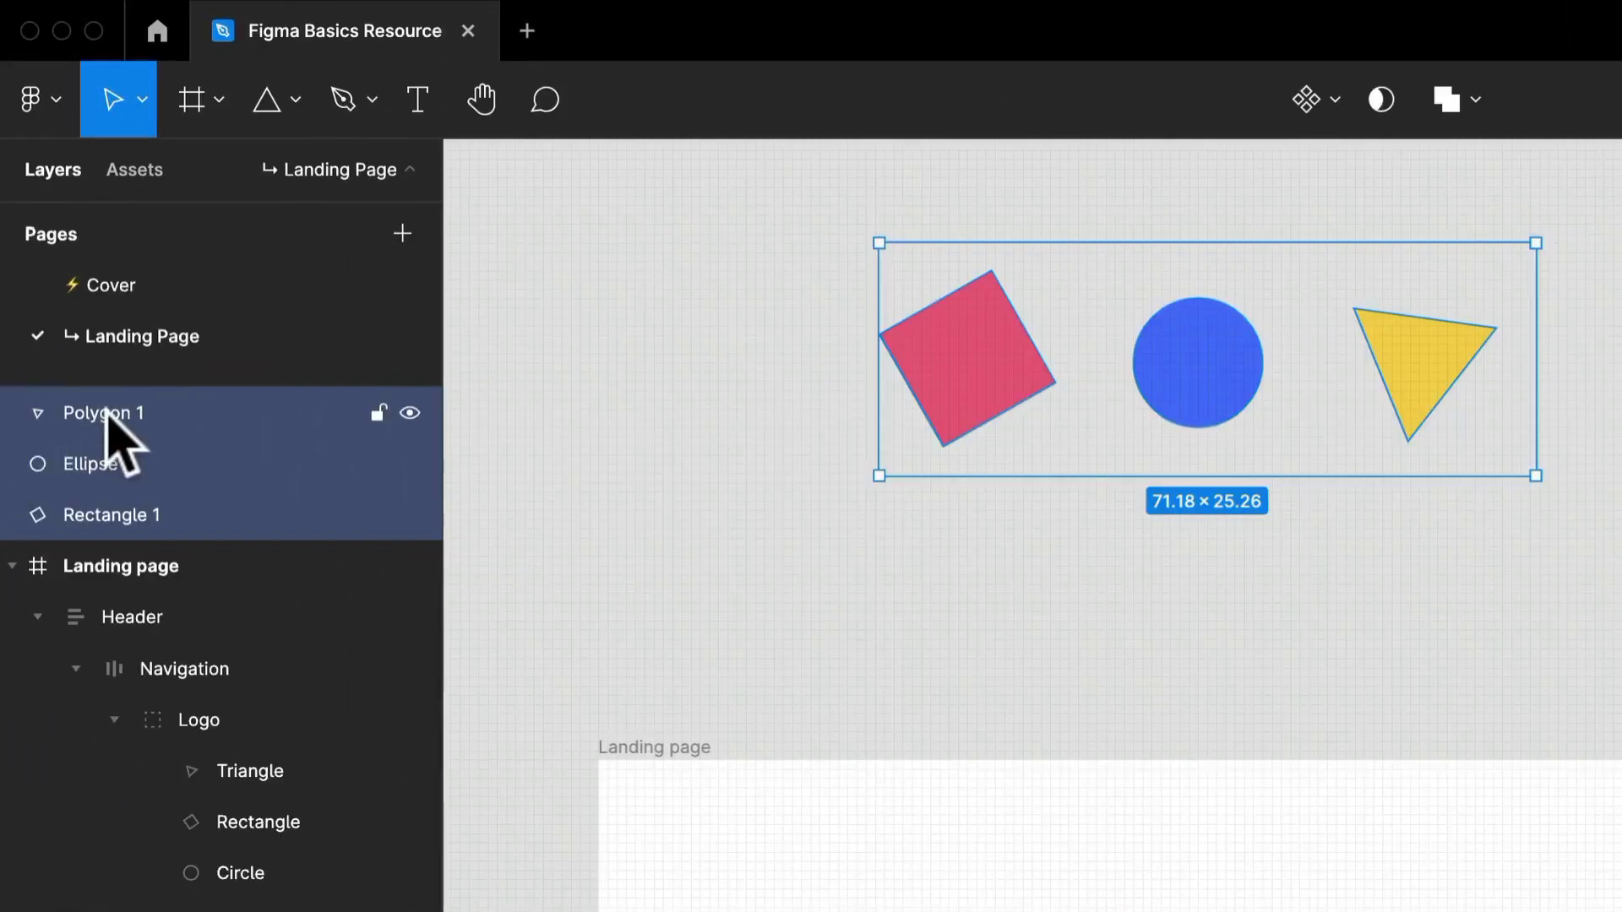
# Rename the new polygon, ellipse and rectangle layers as Triangle, Circle and Square.
pyautogui.doubleClick(109, 413)
pyautogui.write('Traingle')
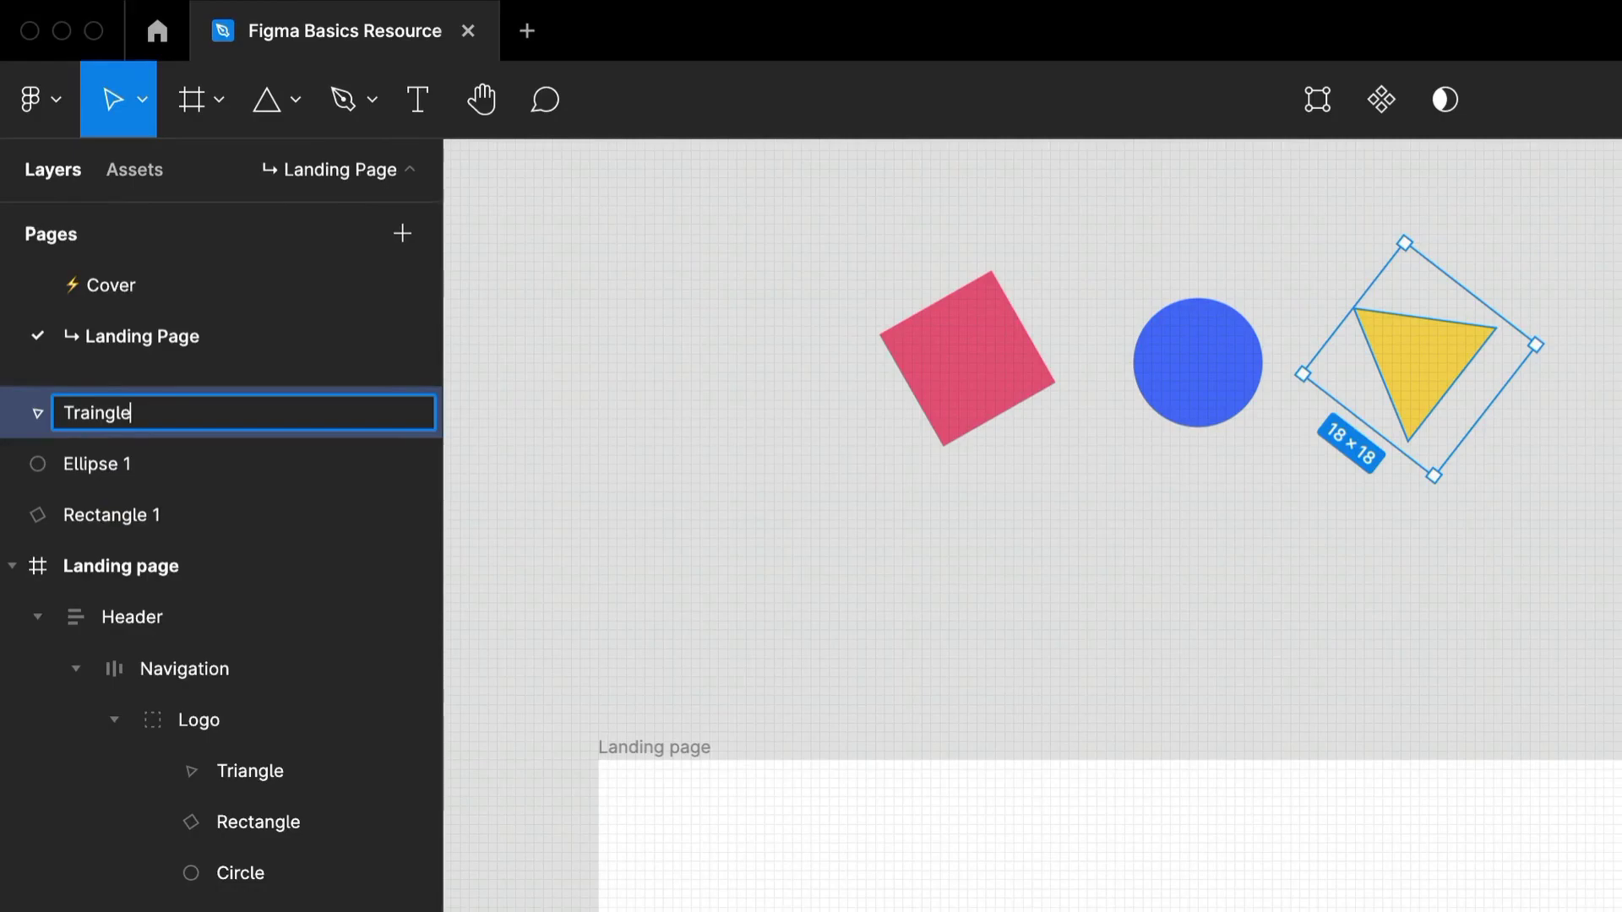
pyautogui.press('Tab')
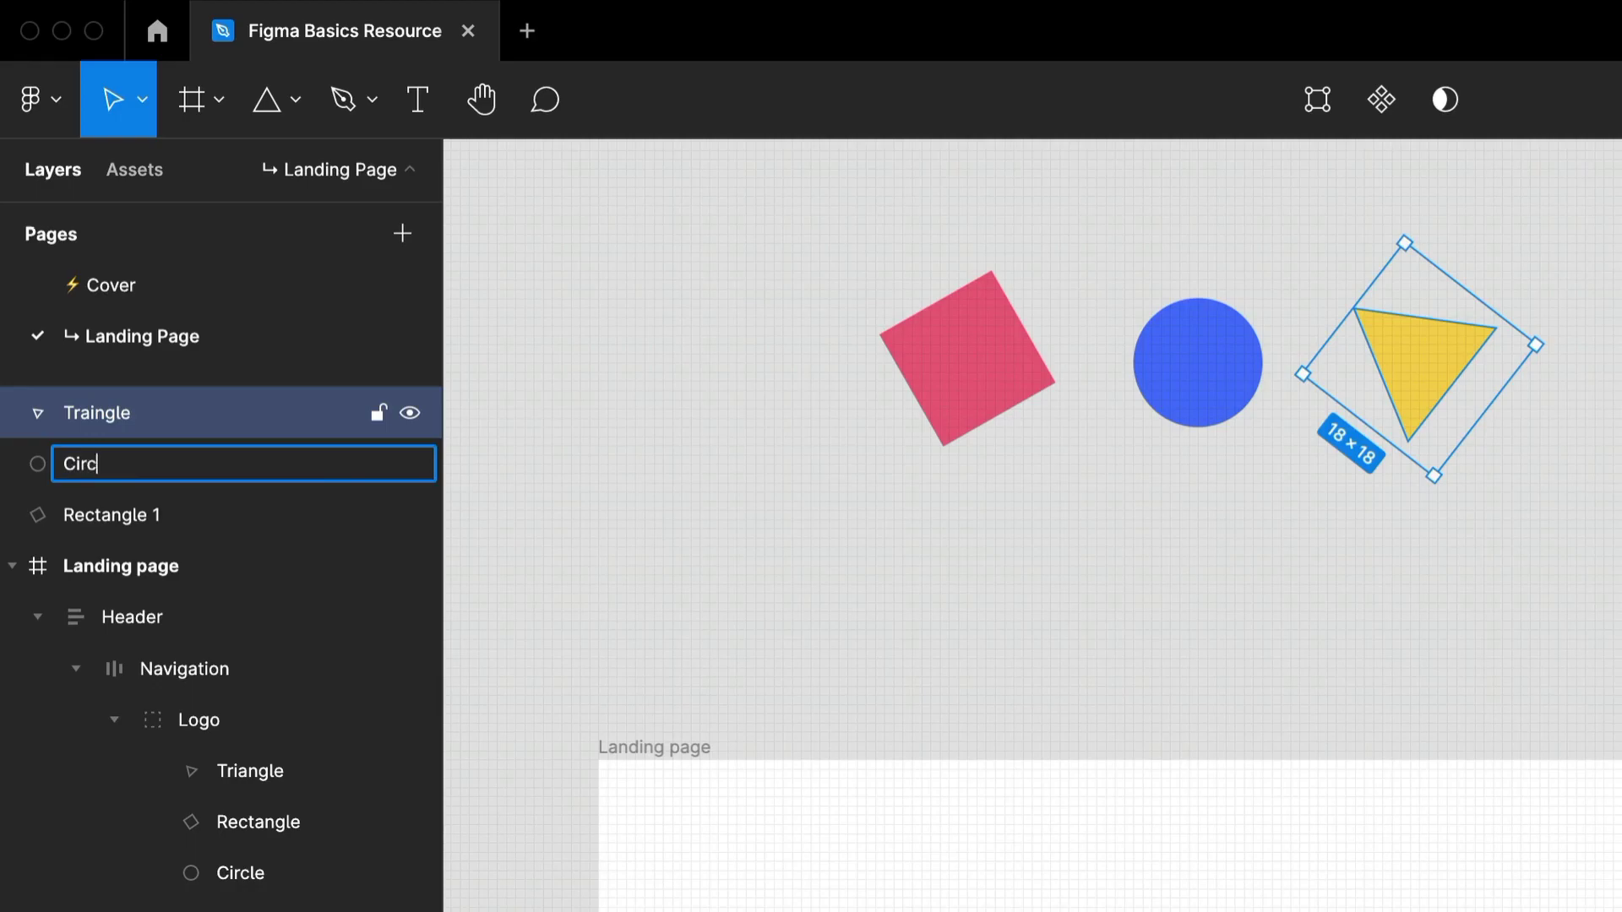
pyautogui.click(99, 422)
pyautogui.doubleClick(99, 422)
pyautogui.write('Tr')
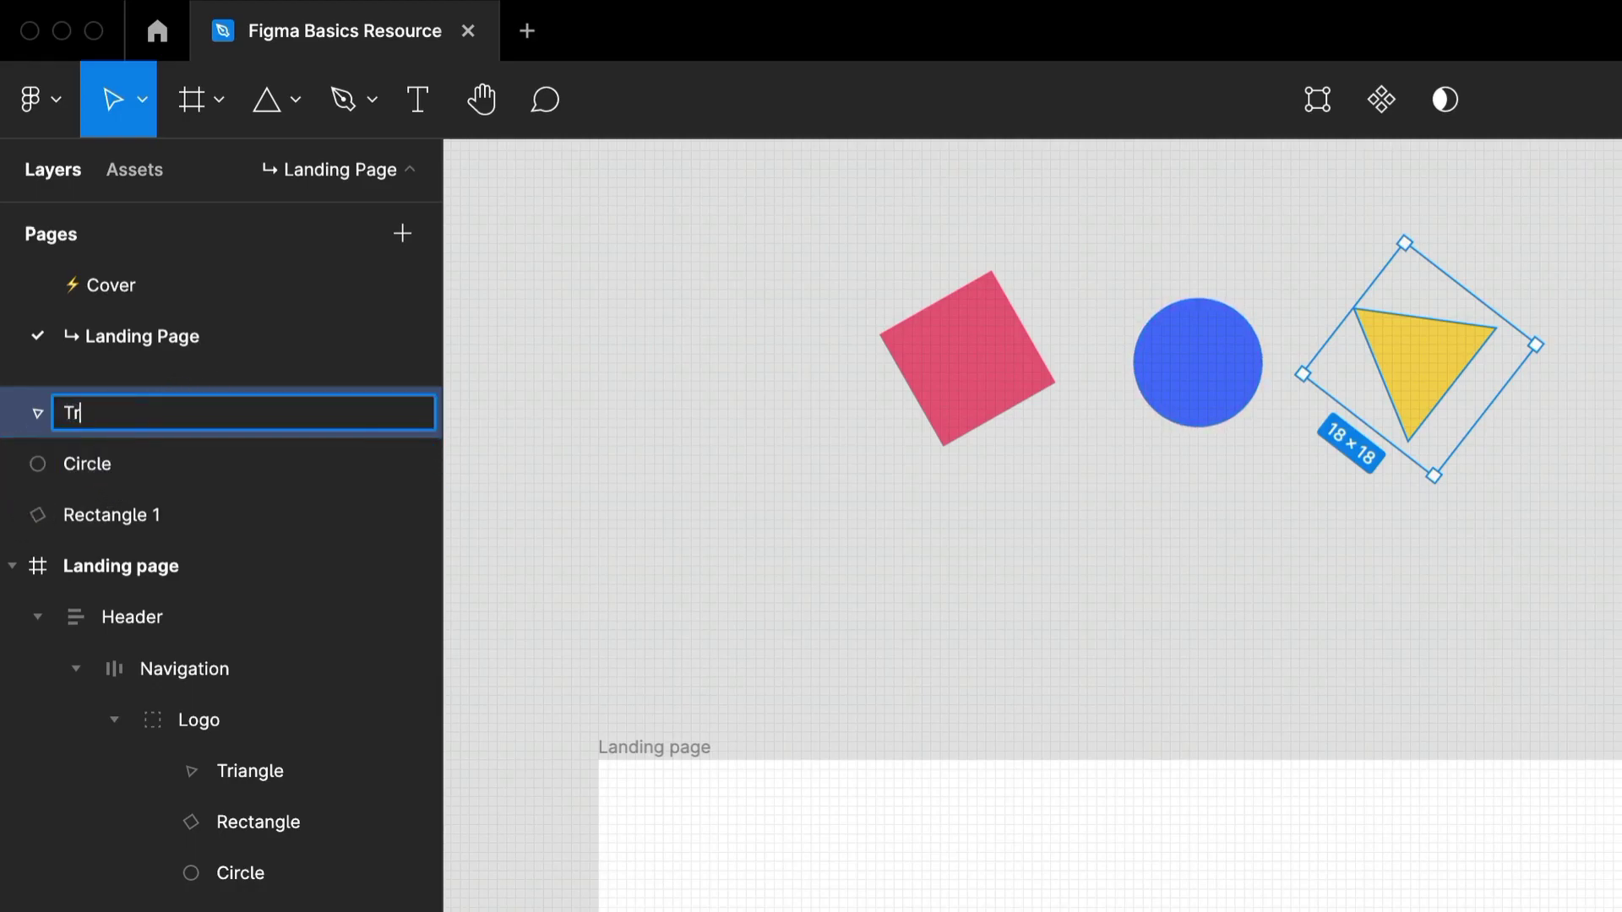
pyautogui.write('iangle')
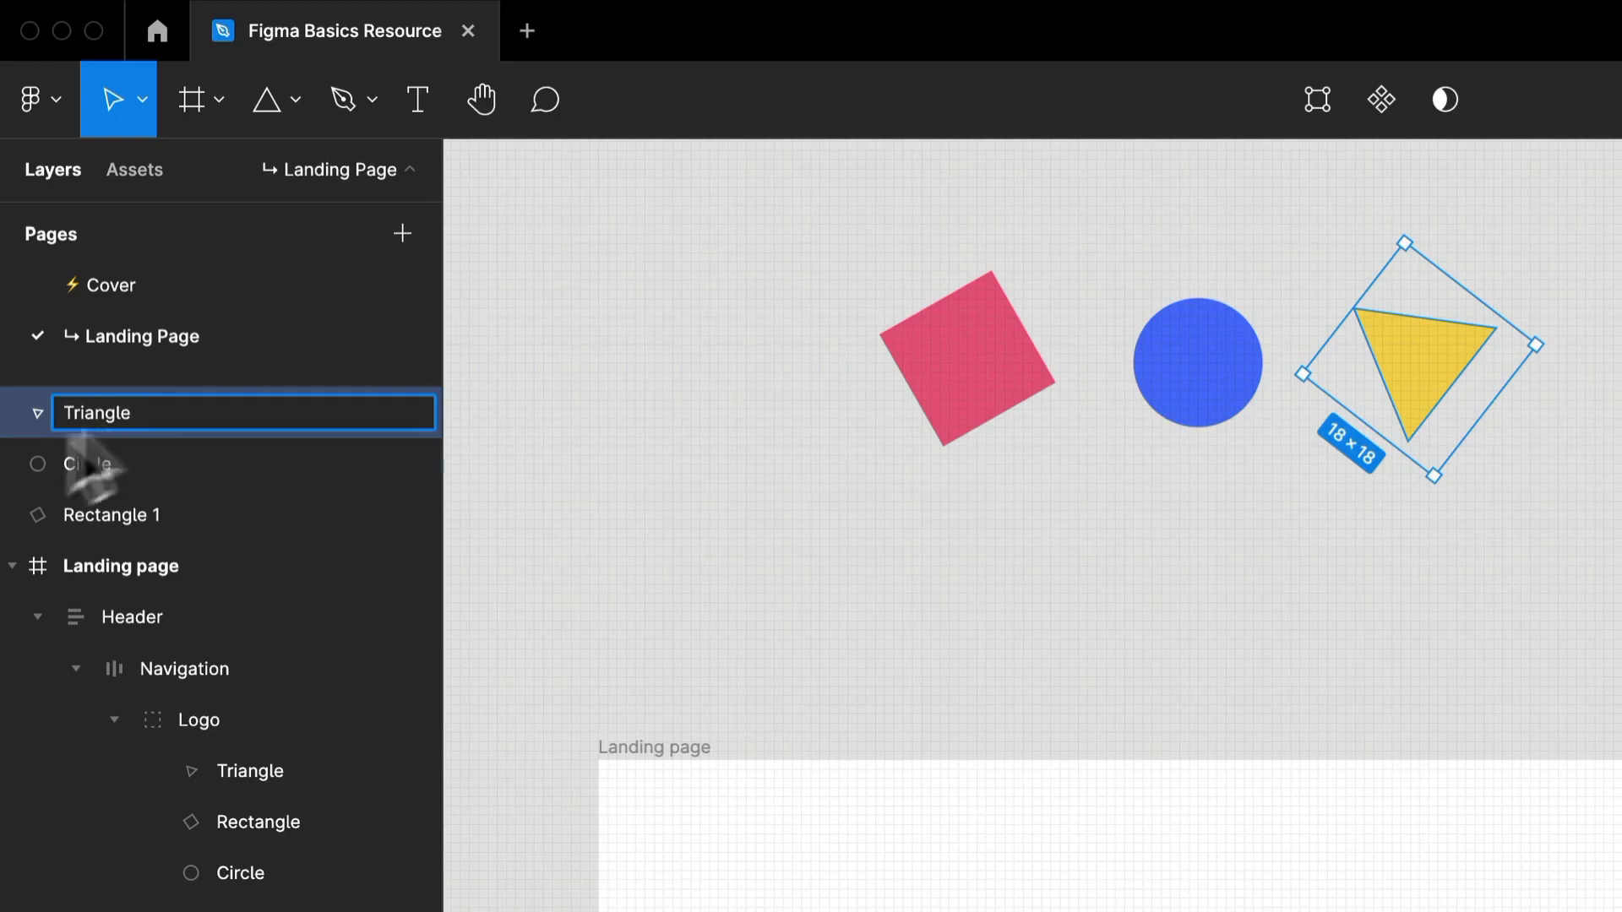
pyautogui.doubleClick(128, 512)
pyautogui.write('R')
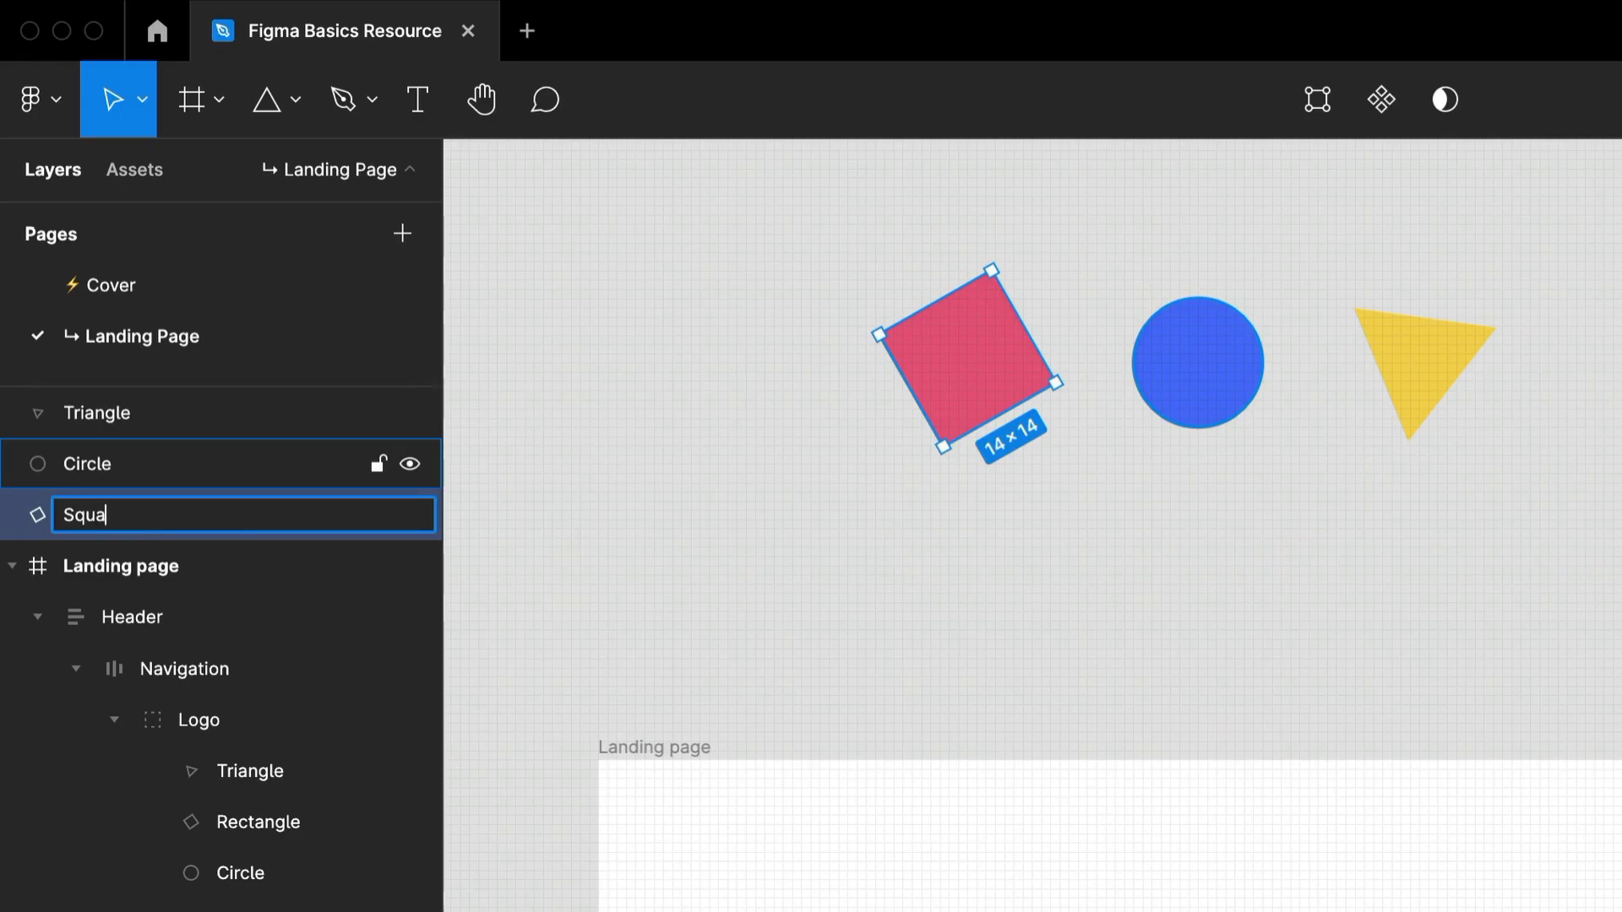
pyautogui.press('Return')
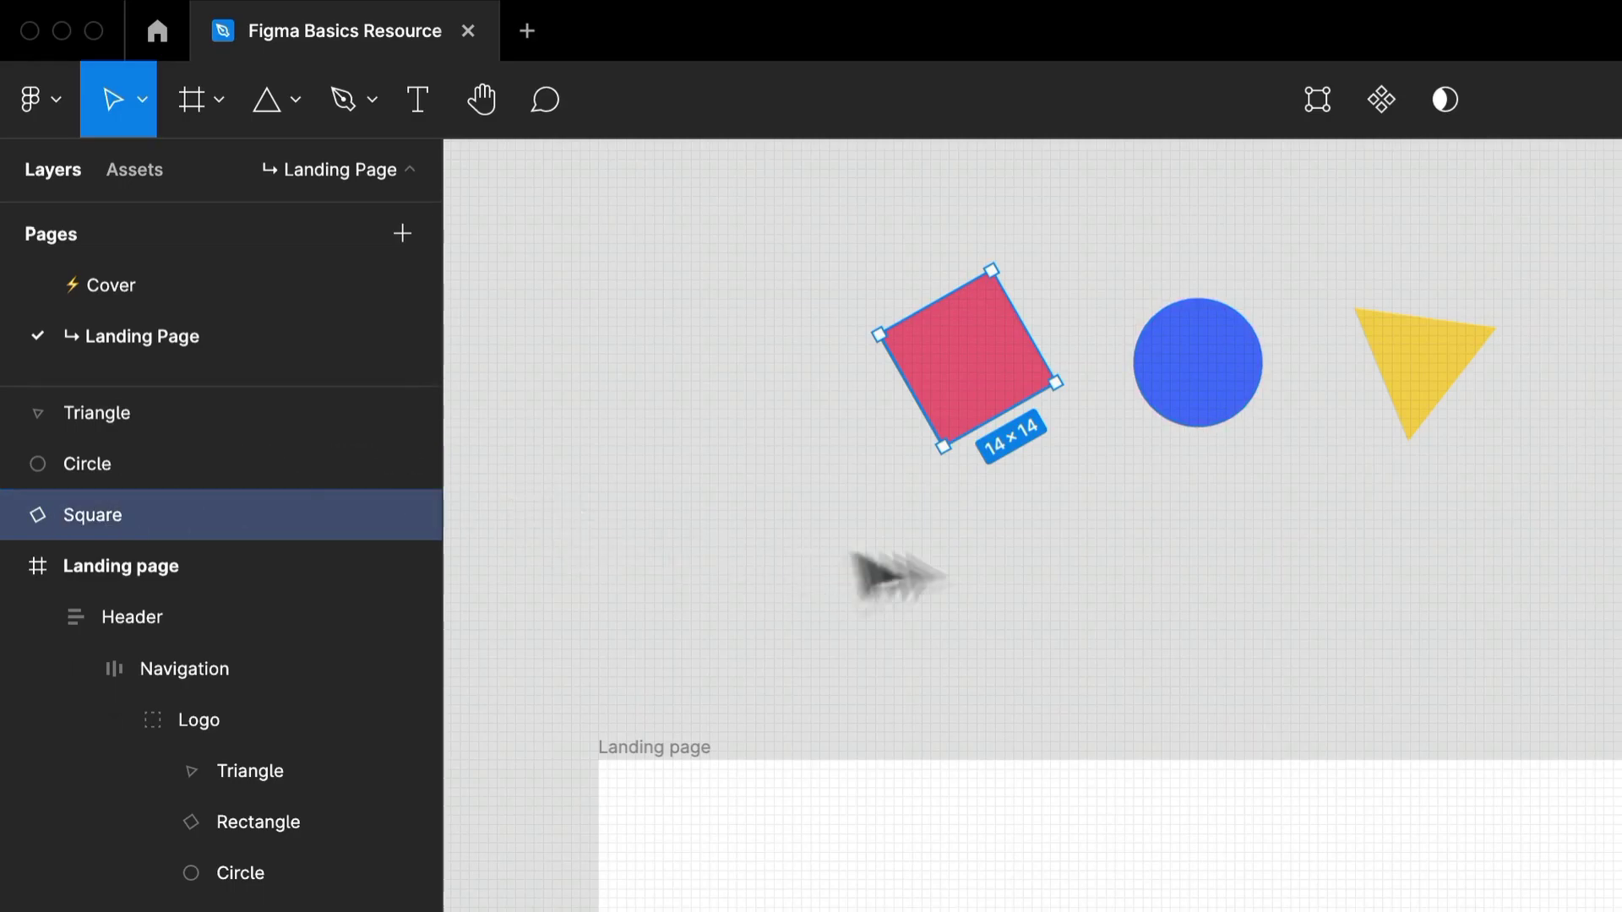
# Group the recreated square, circle and triangle and name the group Logo.
pyautogui.moveTo(1618, 561); pyautogui.dragTo(877, 292)
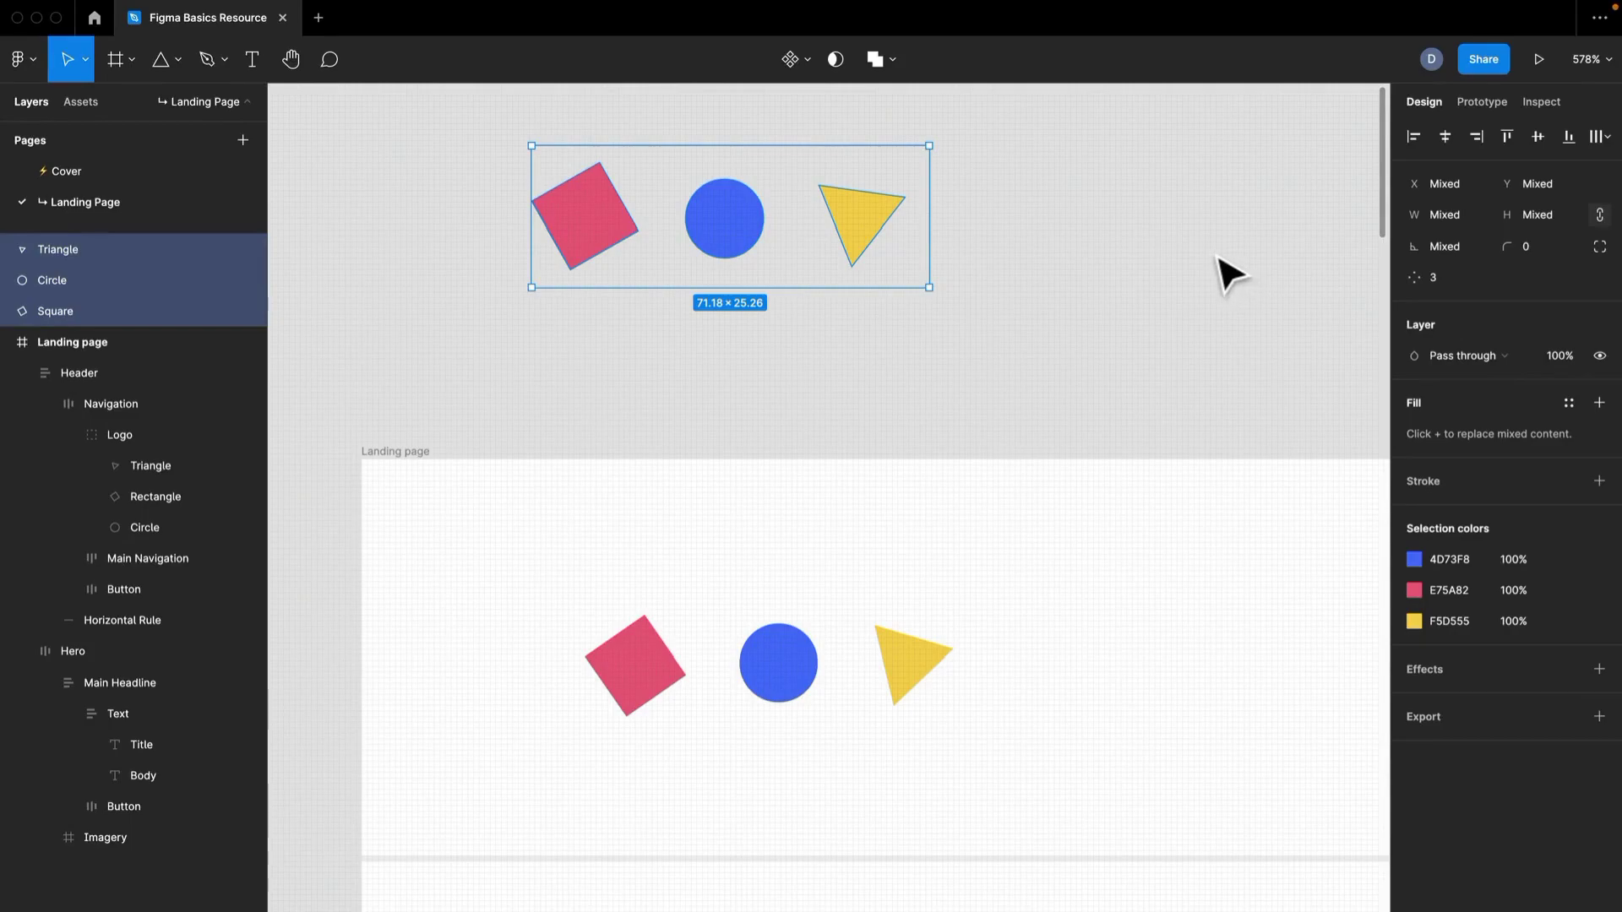
pyautogui.rightClick(732, 239)
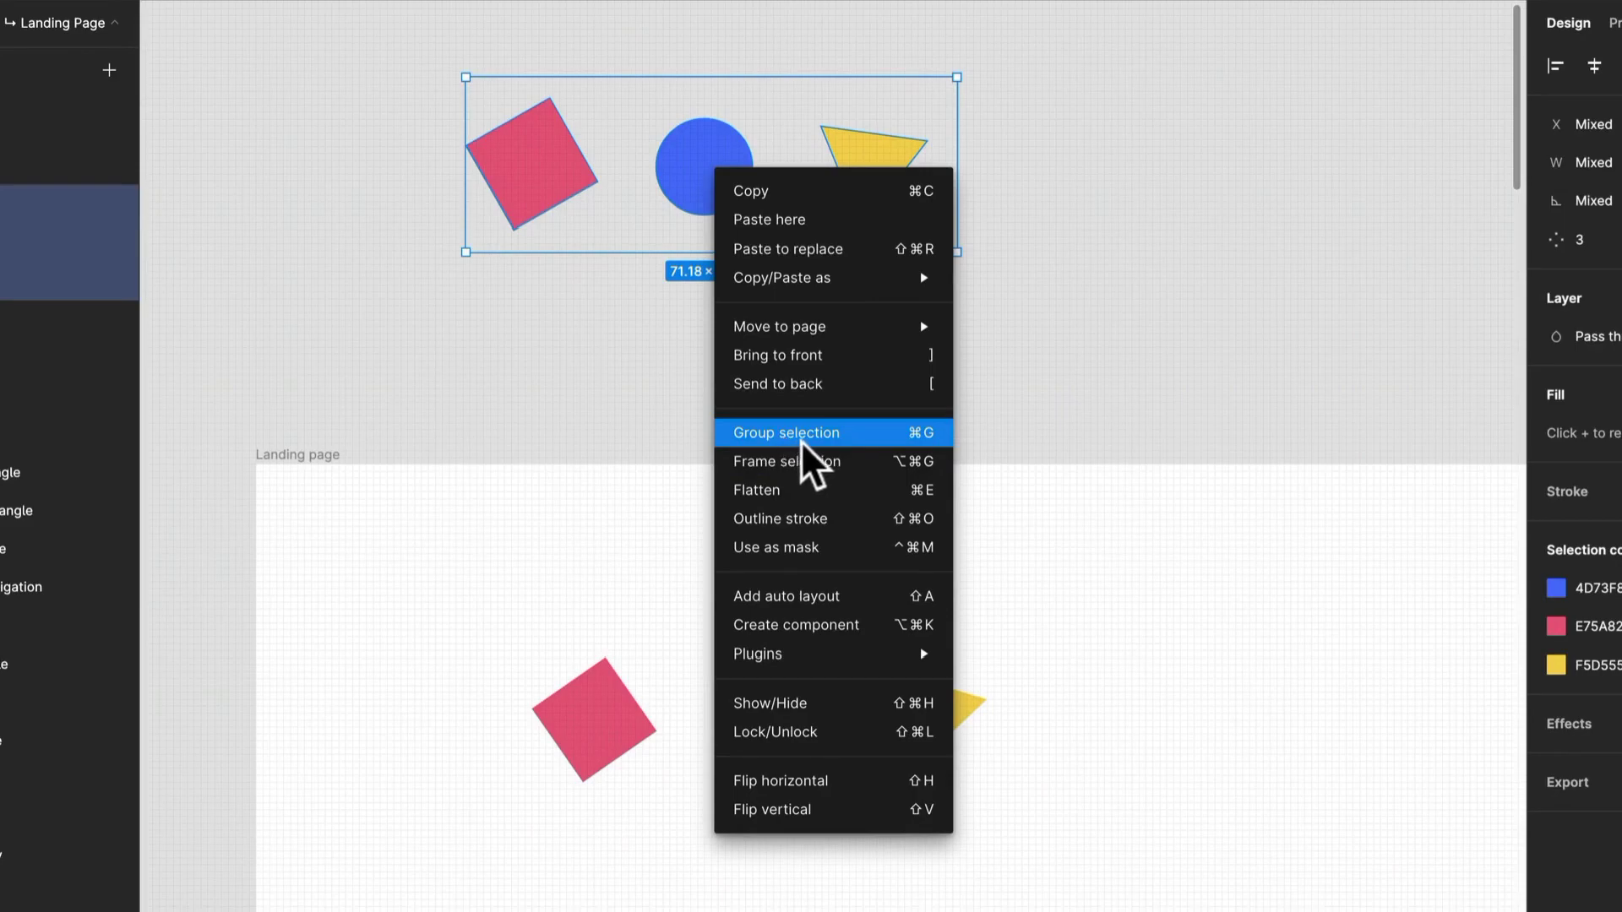
pyautogui.click(820, 439)
# Move the Logo group around as one object to X -548, Y -412 above the landing page and deselect it.
pyautogui.moveTo(673, 226)
pyautogui.mouseDown()
pyautogui.moveTo(757, 192)
pyautogui.moveTo(689, 206)
pyautogui.mouseUp()
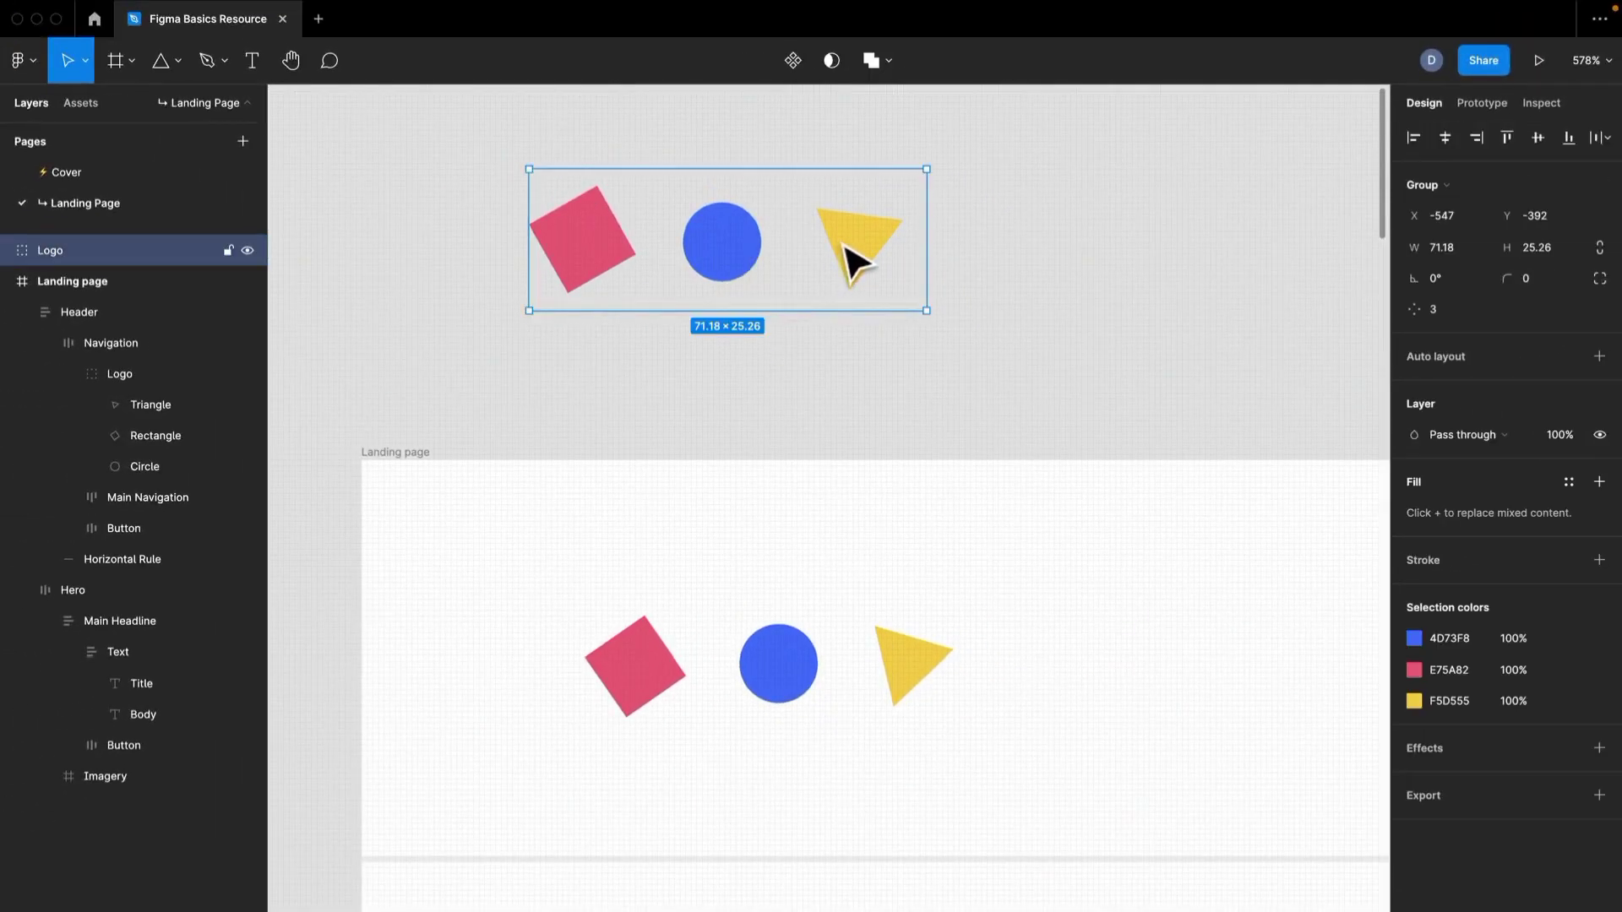
pyautogui.moveTo(859, 268); pyautogui.dragTo(687, 297)
pyautogui.press('space')
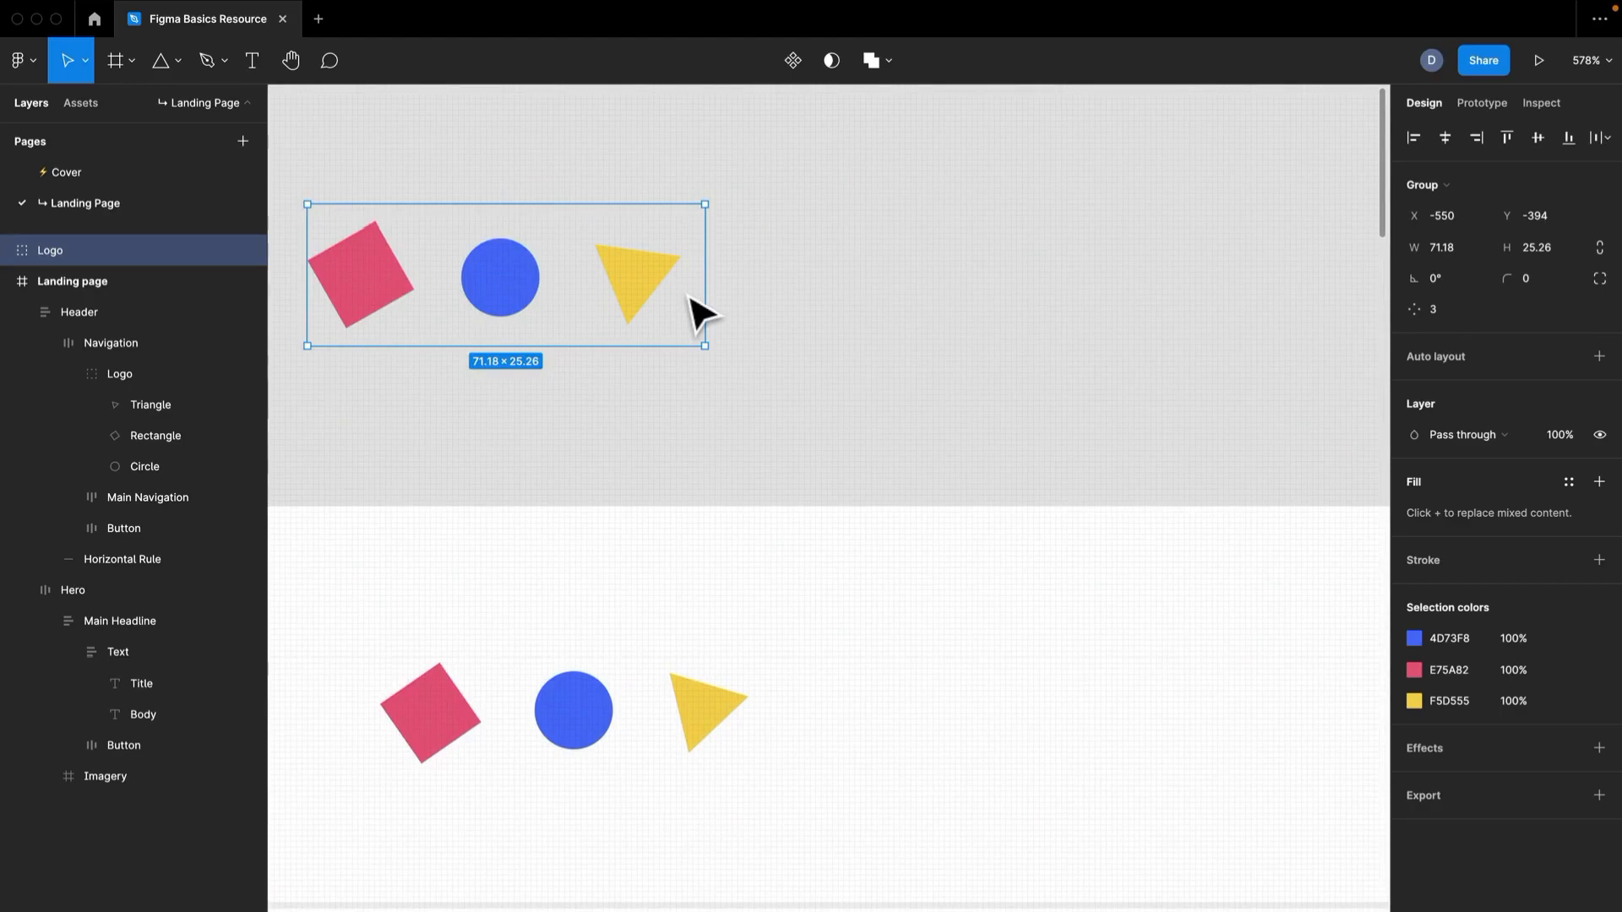
pyautogui.moveTo(695, 292); pyautogui.dragTo(633, 199)
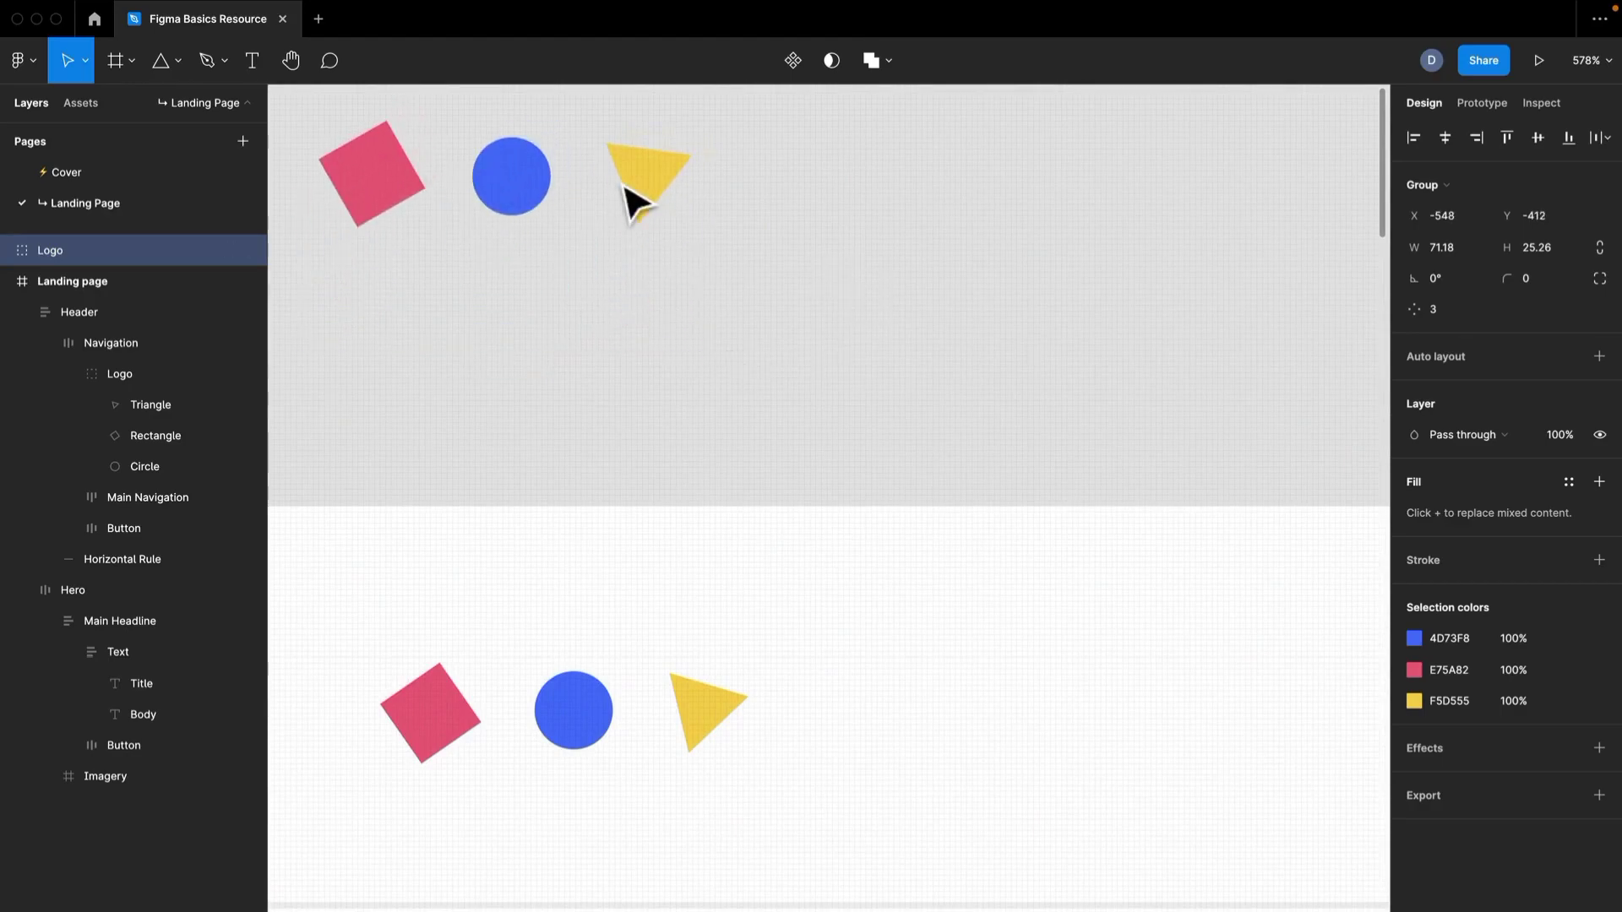
pyautogui.click(823, 279)
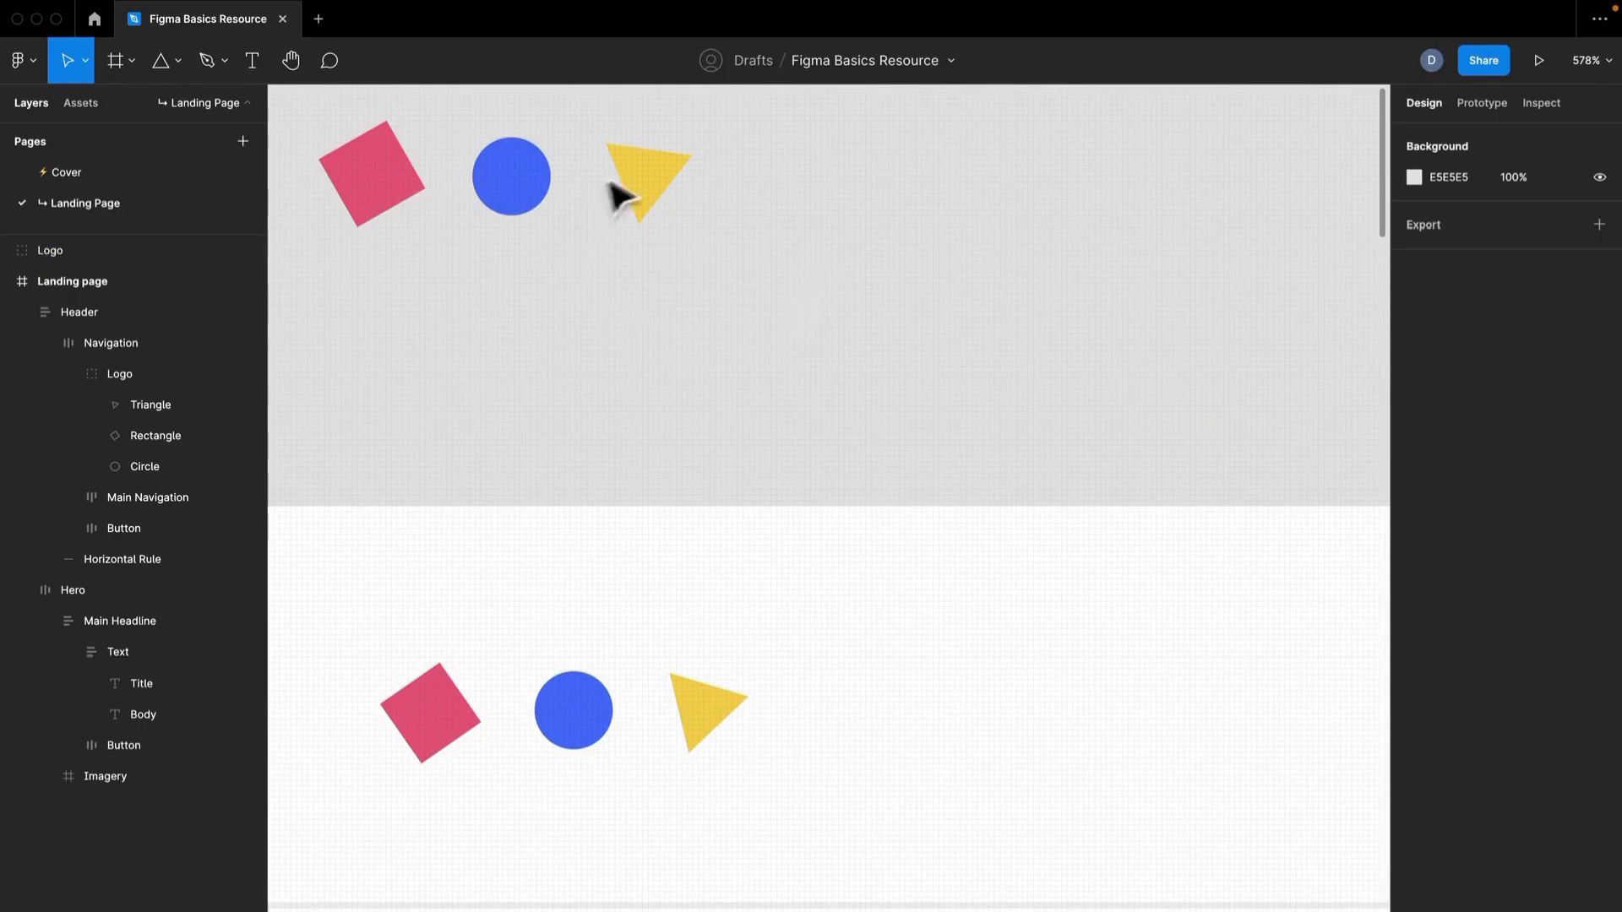
# Draw a 34 × 34 circle with the Ellipse tool to the right of the Logo group.
pyautogui.moveTo(545, 296); pyautogui.dragTo(686, 416)
pyautogui.moveTo(909, 449); pyautogui.dragTo(741, 435)
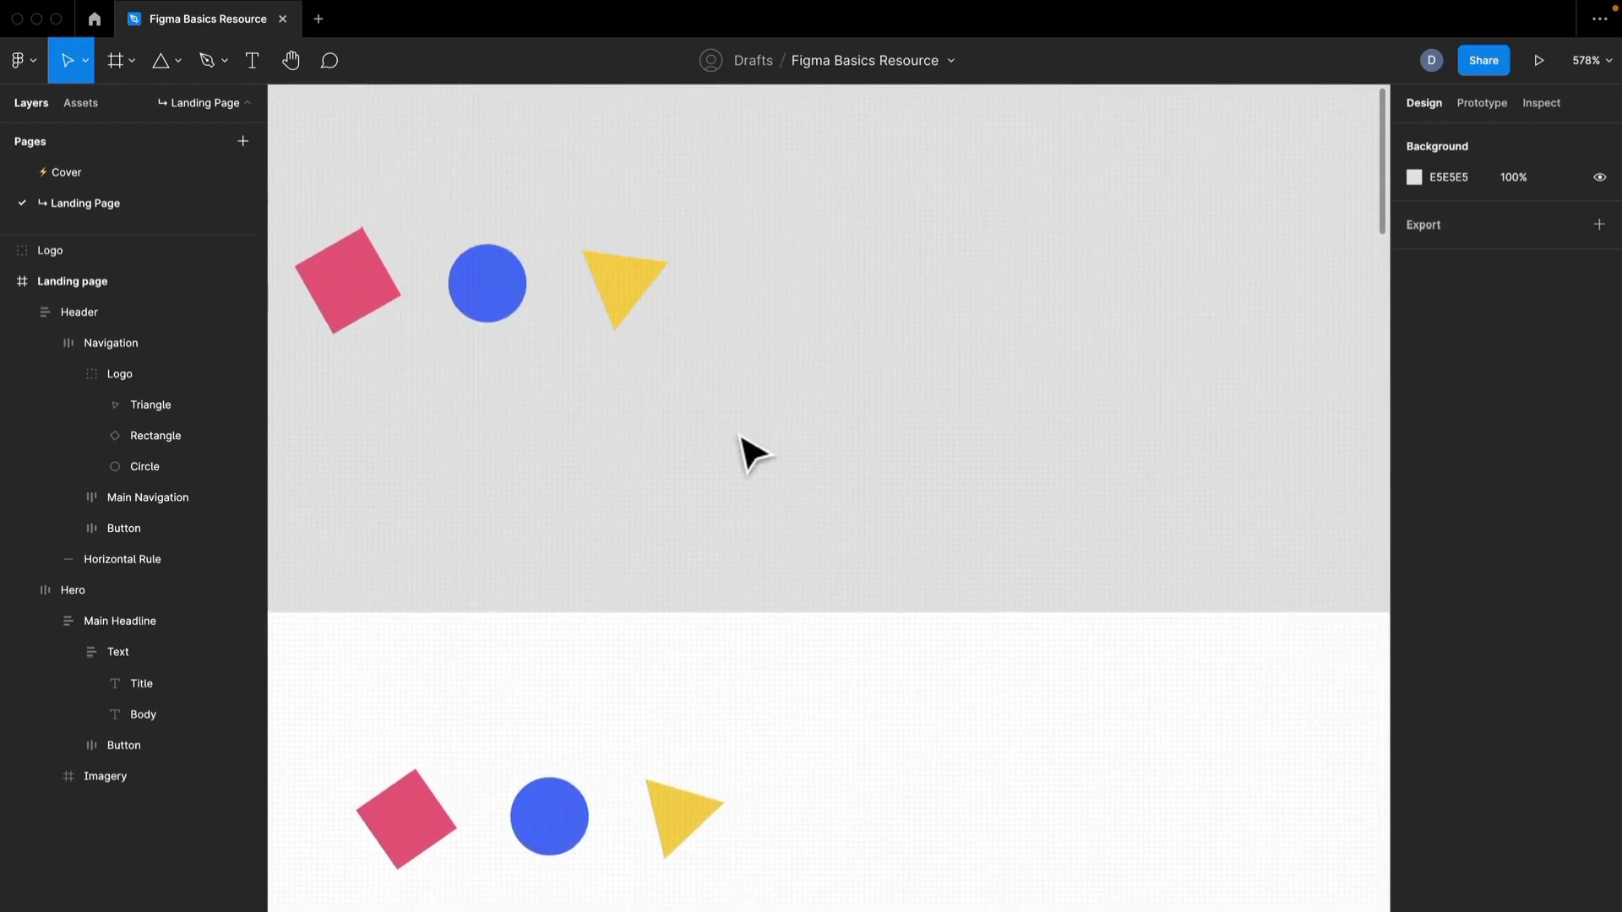
pyautogui.press('o')
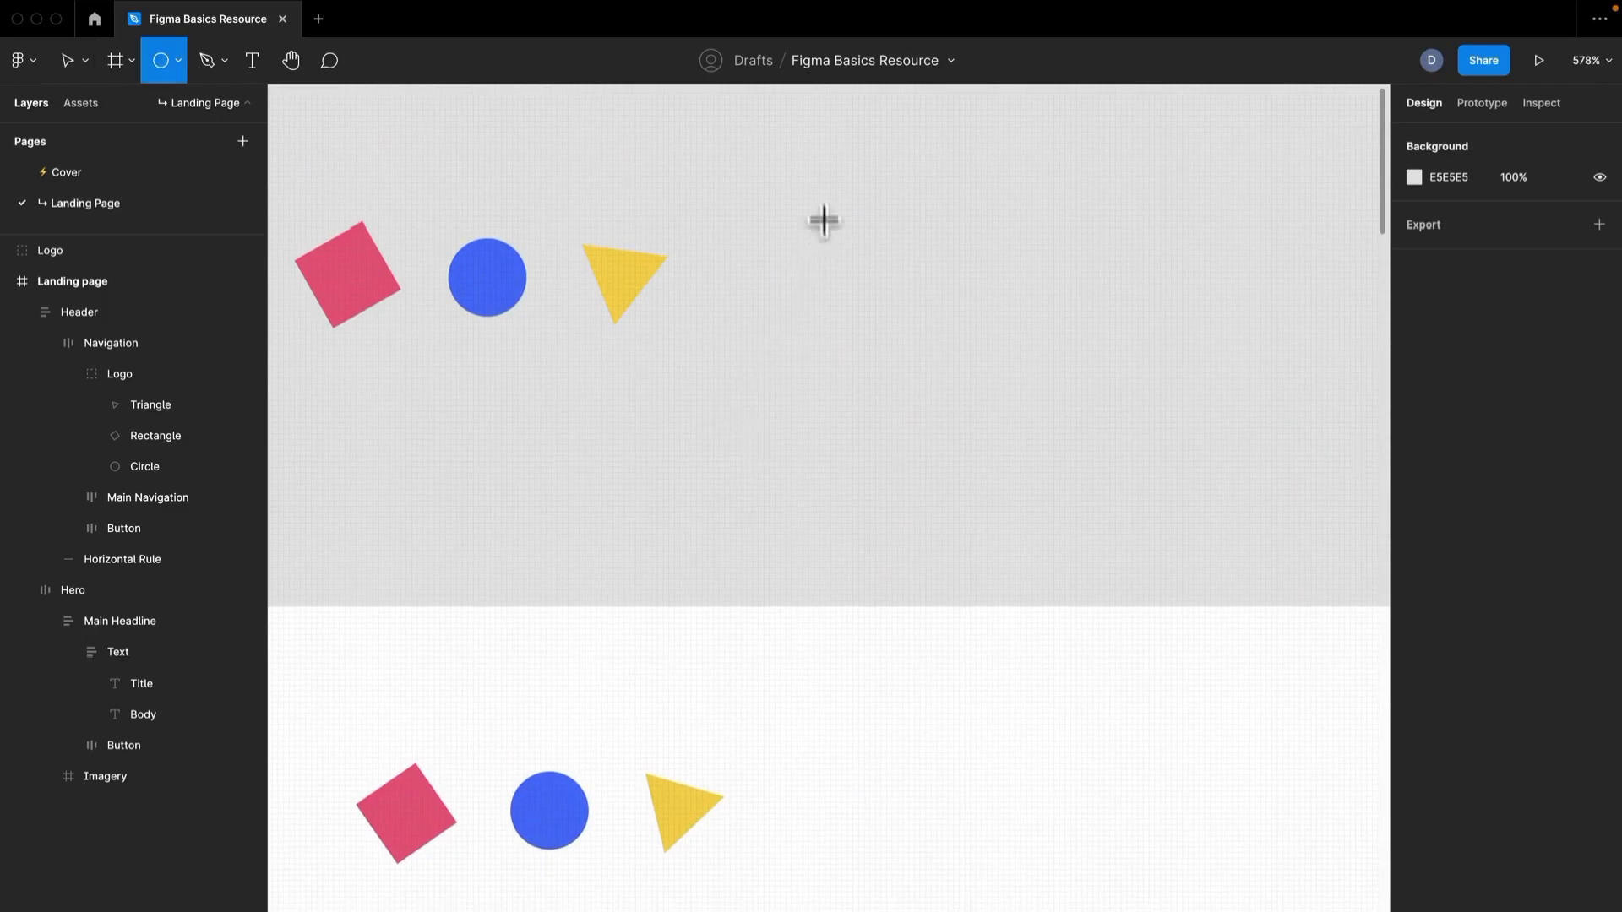
pyautogui.moveTo(819, 193); pyautogui.dragTo(1008, 383)
pyautogui.click(1140, 342)
pyautogui.click(938, 292)
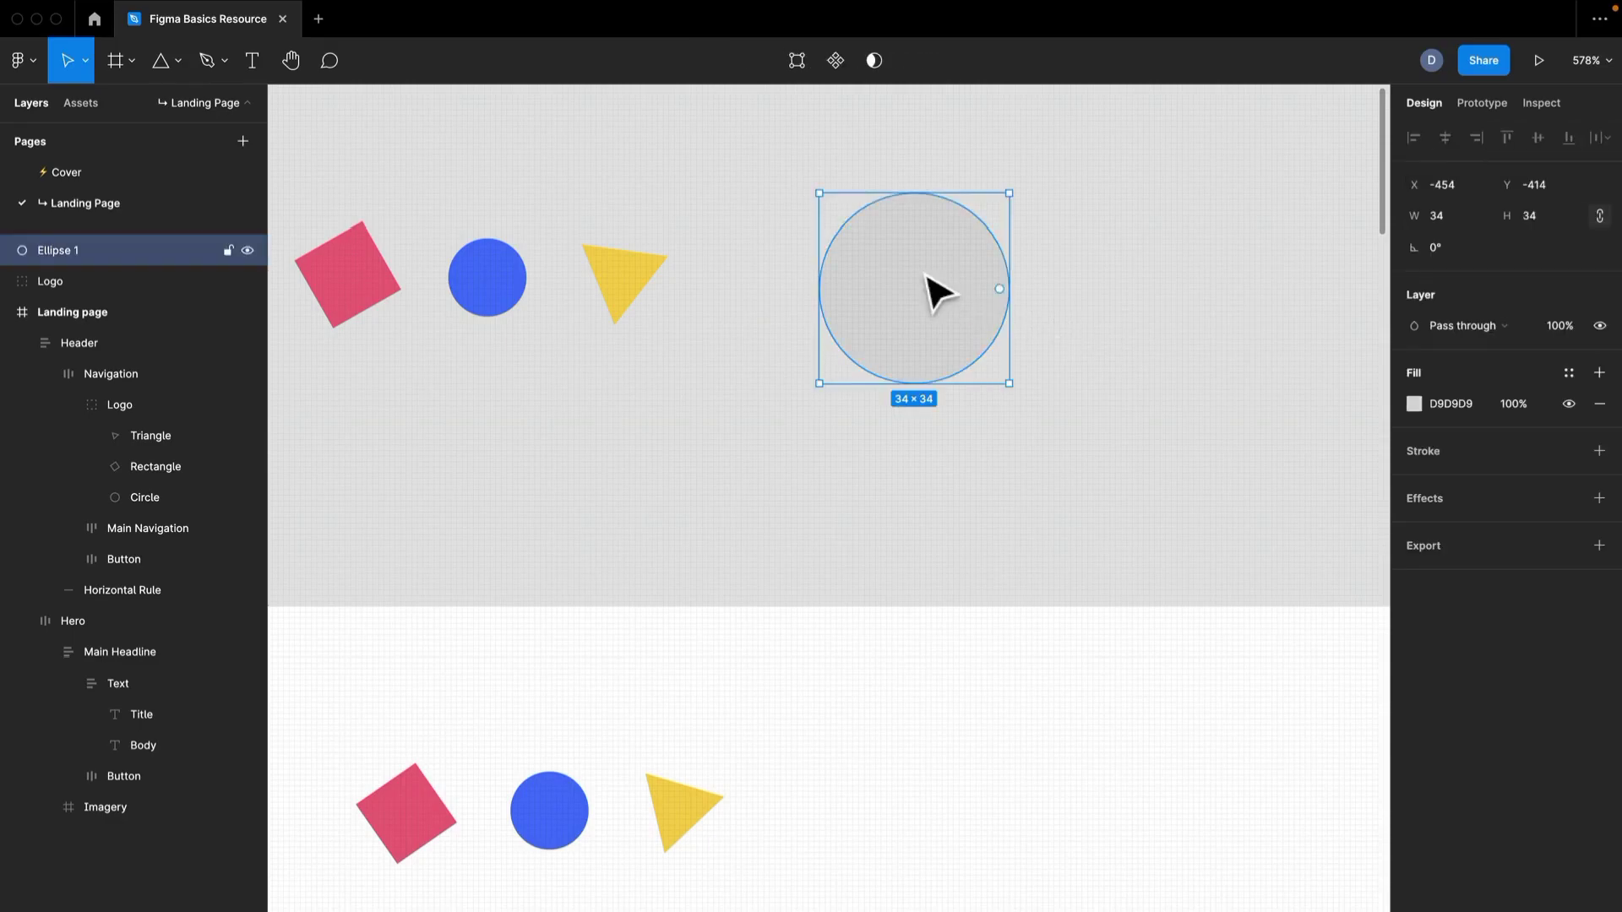
# Duplicate the large gray circle straight down so the copy overlaps the original.
pyautogui.moveTo(911, 261); pyautogui.dragTo(929, 318)
pyautogui.moveTo(1131, 362); pyautogui.dragTo(902, 249)
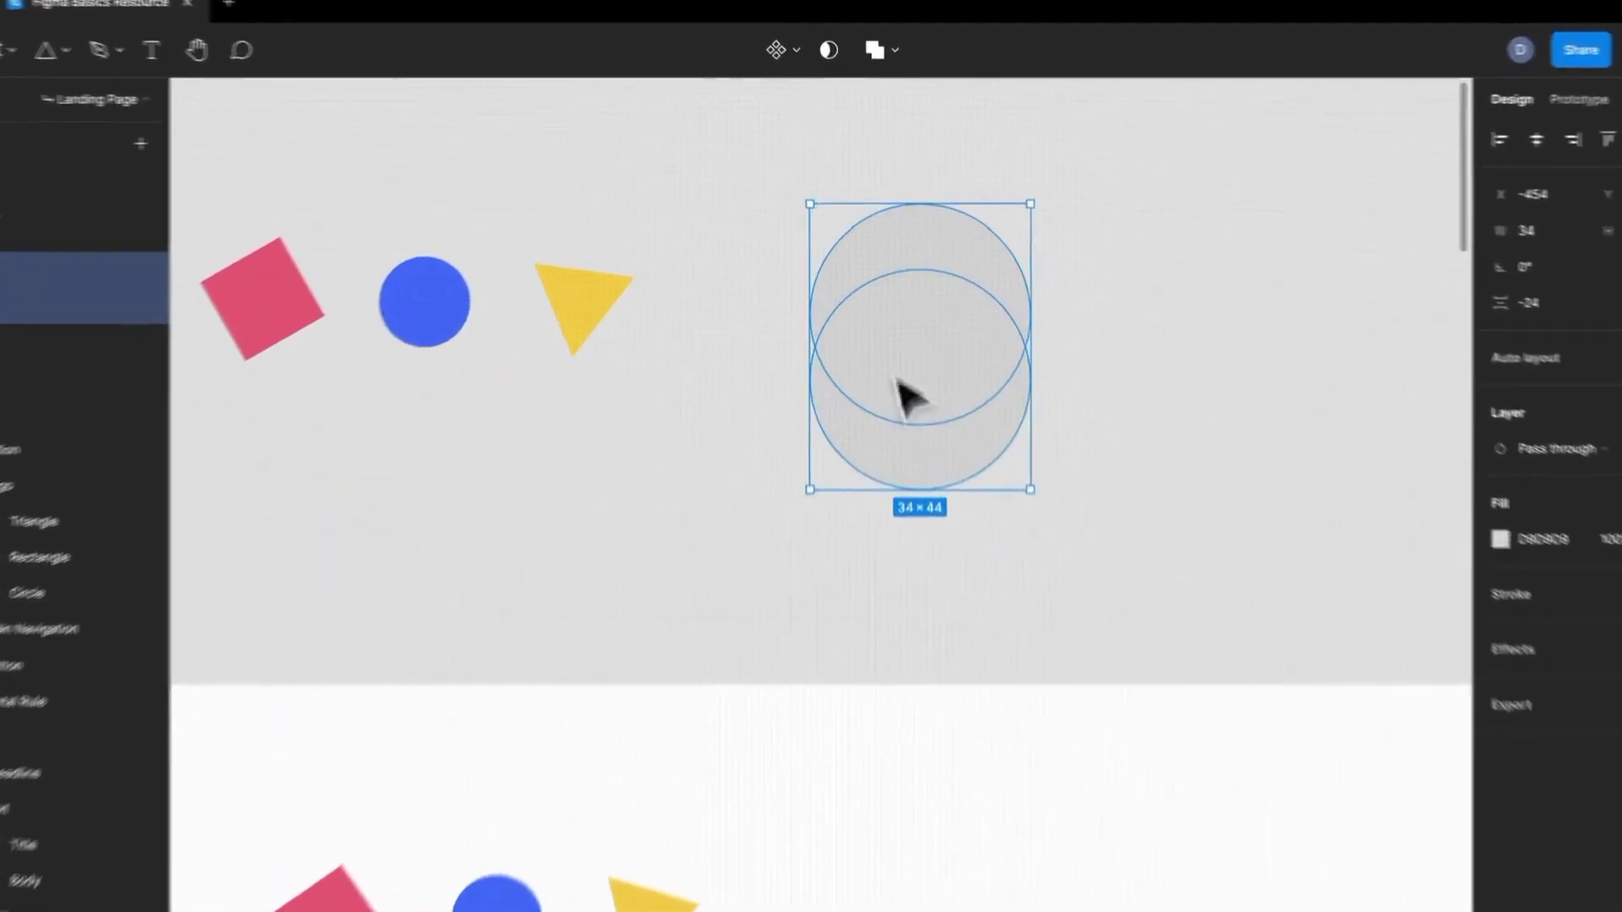
pyautogui.click(920, 398)
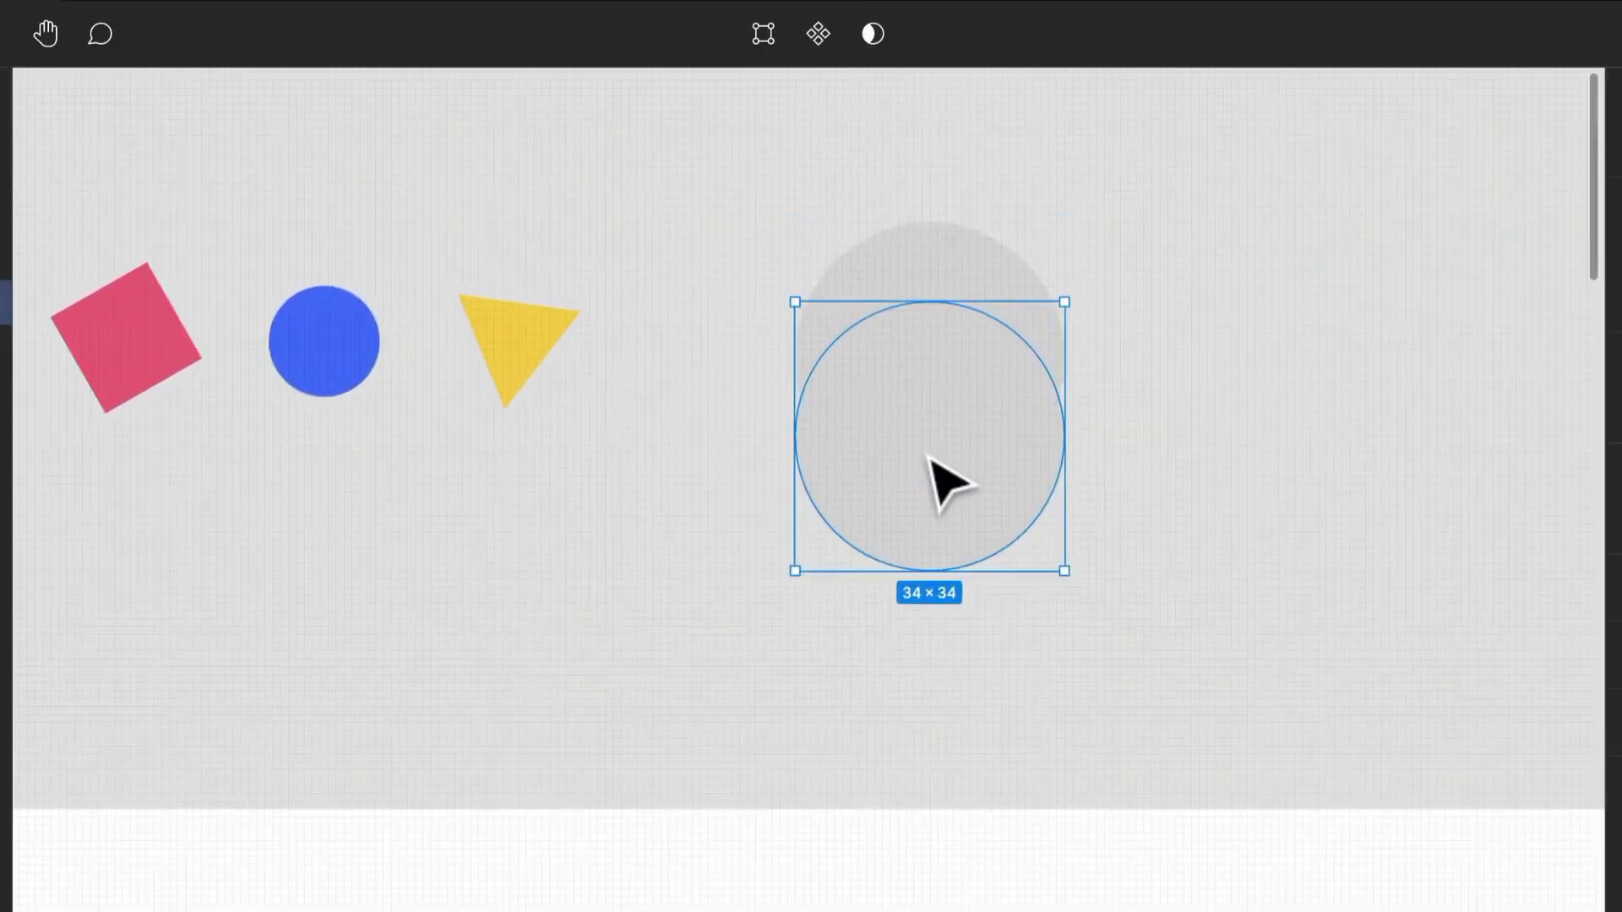
# Fill the lower large circle with the logo triangle's yellow and the upper one with the logo circle's blue.
pyautogui.press('i')
pyautogui.click(578, 301)
pyautogui.click(1250, 413)
pyautogui.click(1013, 308)
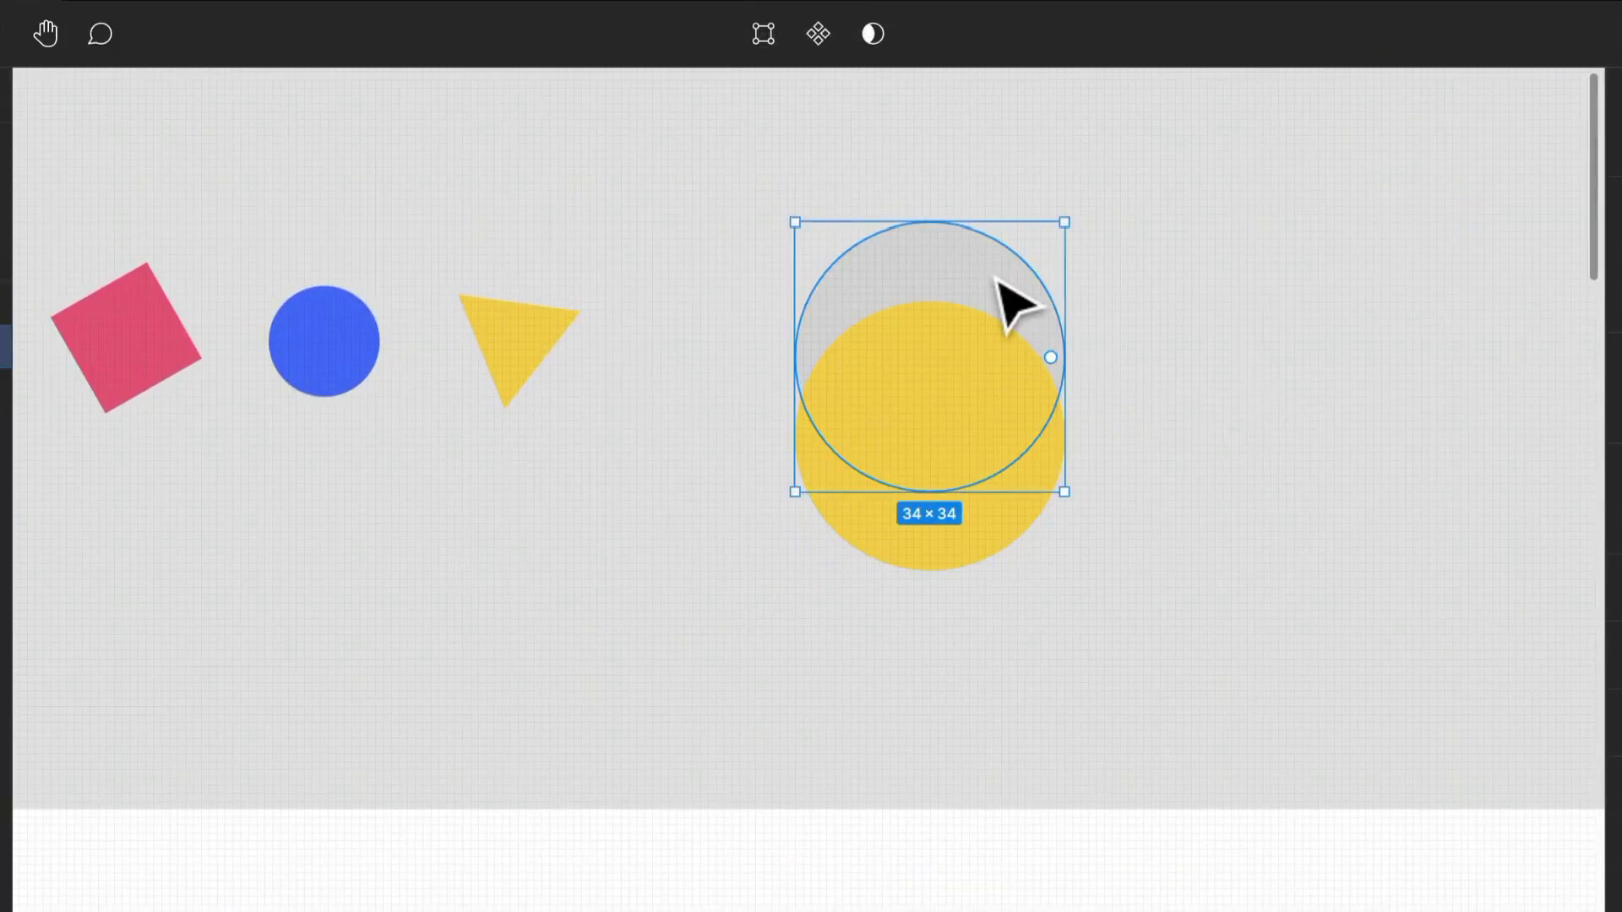
pyautogui.press('i')
pyautogui.click(328, 344)
pyautogui.click(1412, 442)
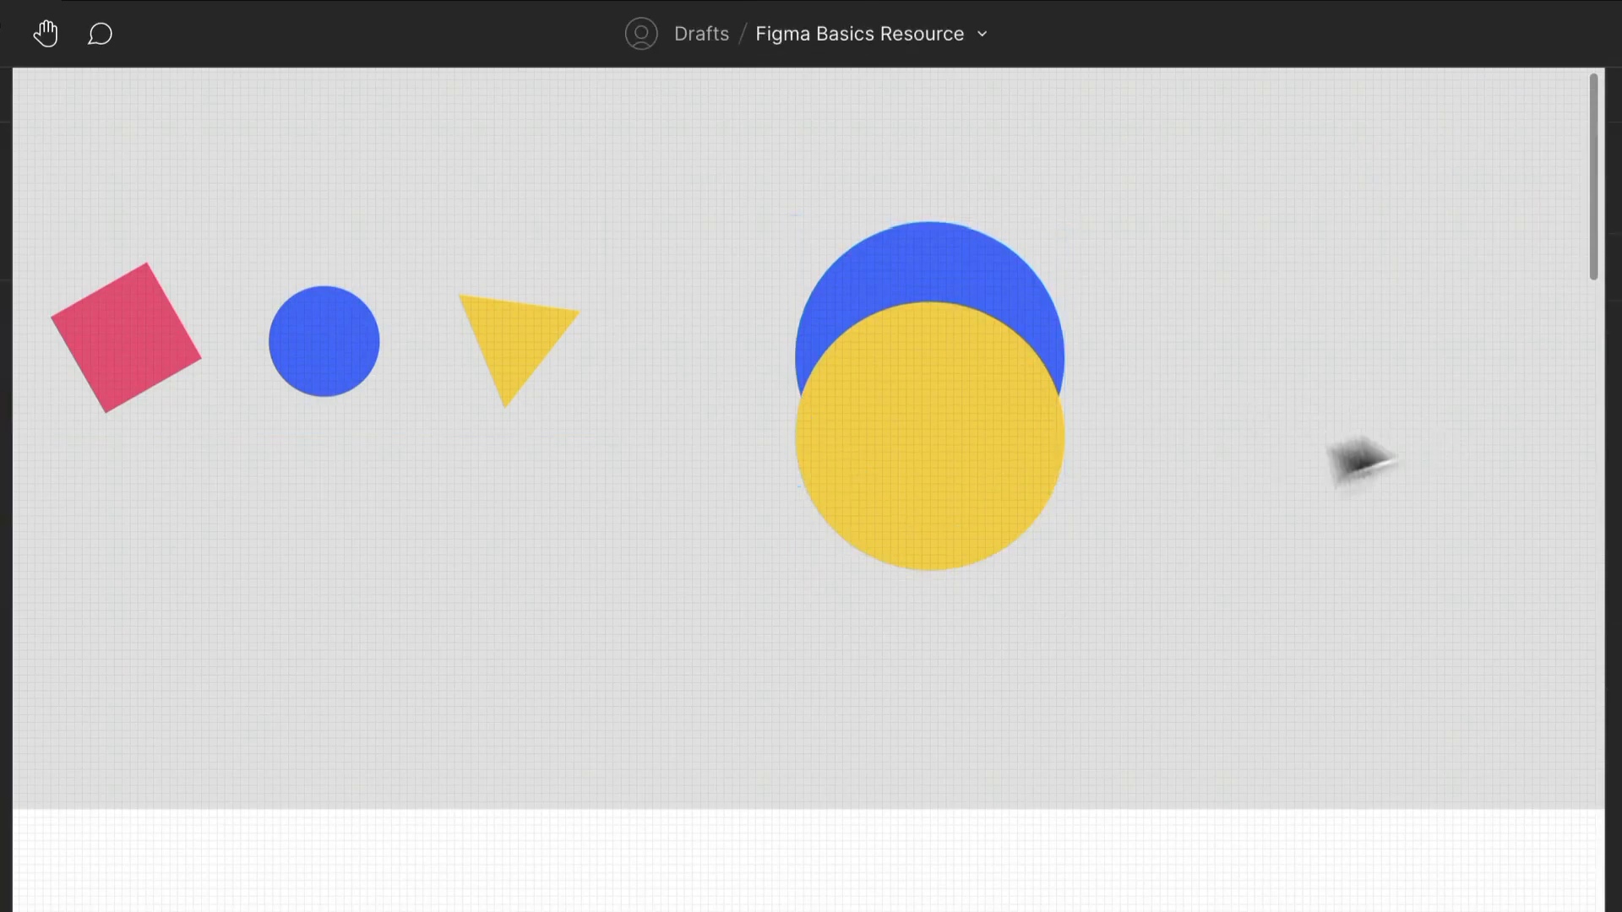
# Move the large yellow circle up slightly and subtract it from the large blue circle.
pyautogui.moveTo(989, 496); pyautogui.dragTo(975, 445)
pyautogui.moveTo(1244, 524); pyautogui.dragTo(911, 314)
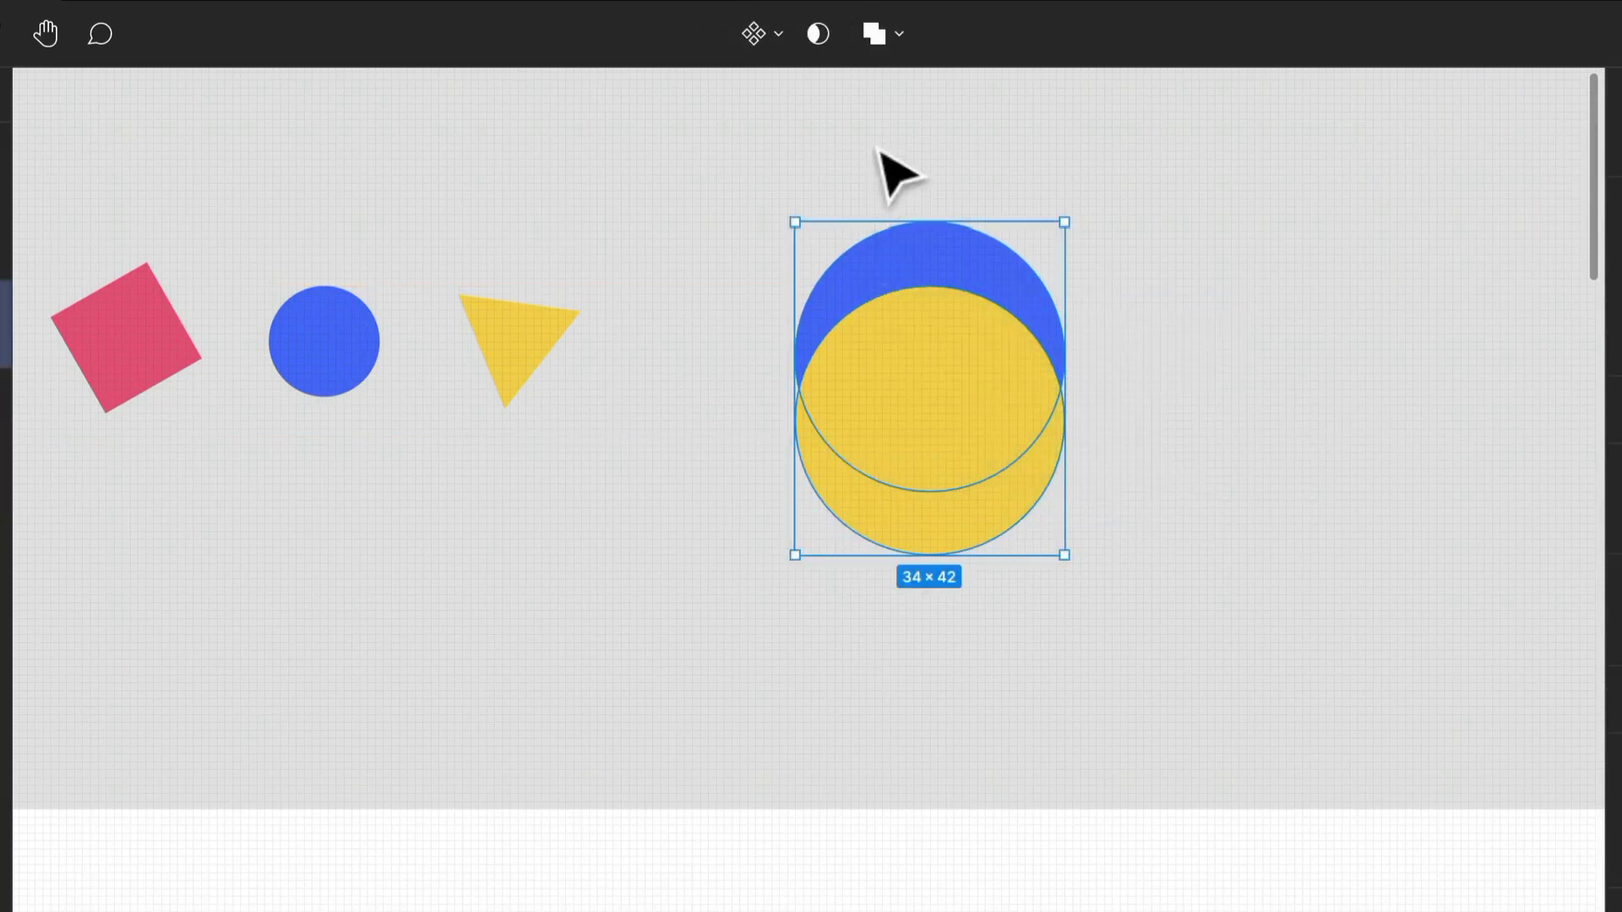
pyautogui.click(899, 35)
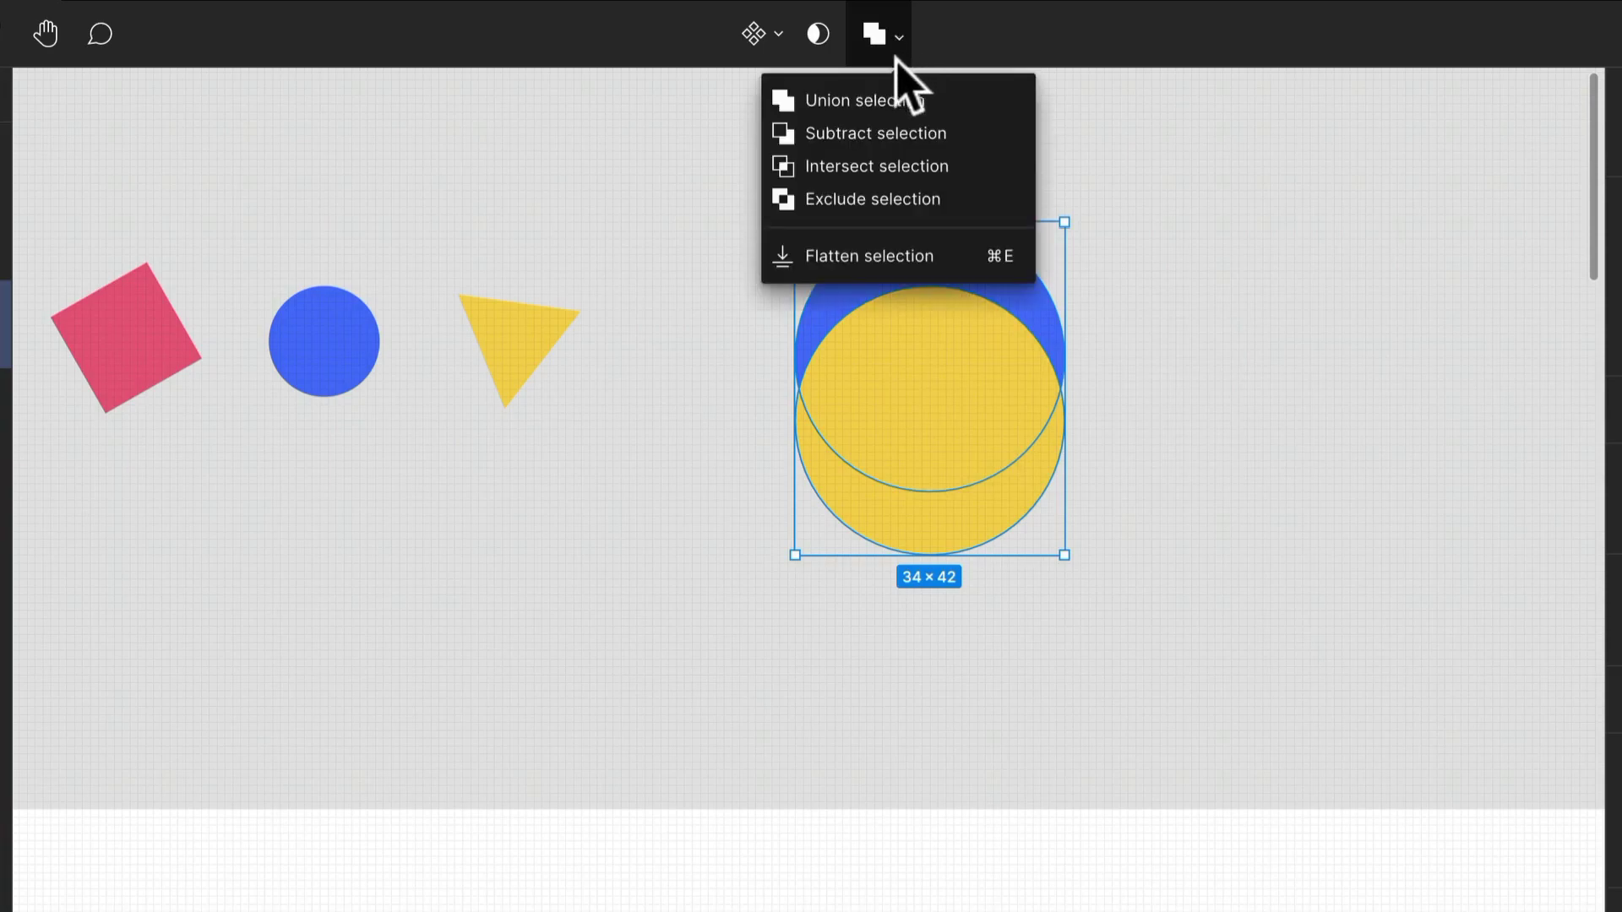
pyautogui.click(896, 136)
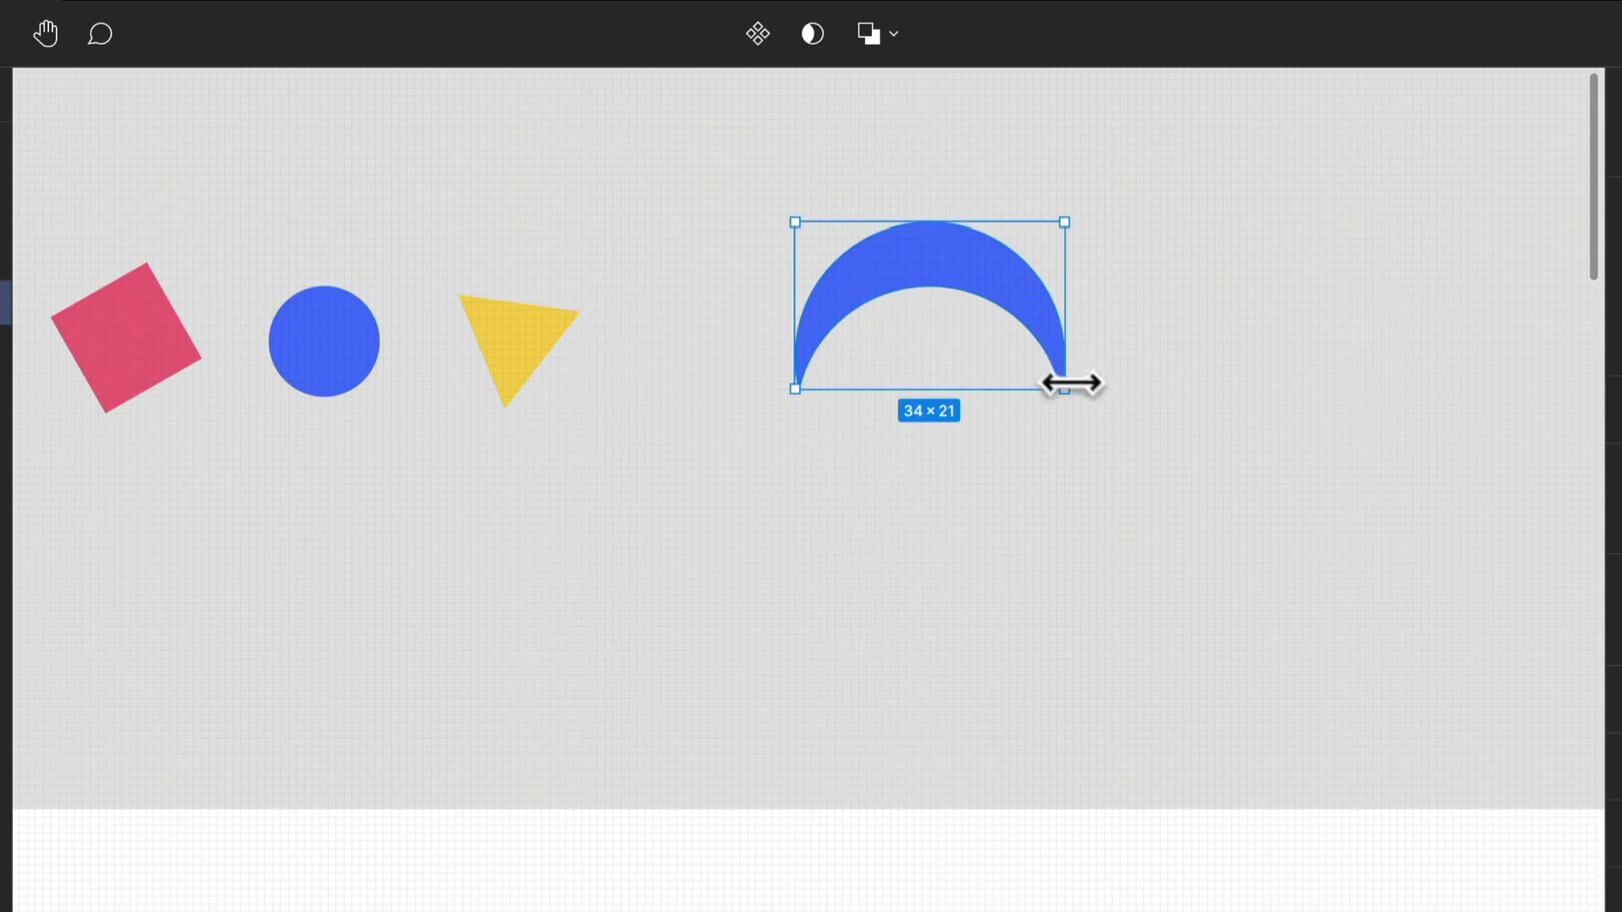
# Rotate the blue crescent a quarter turn counterclockwise so its opening faces right.
pyautogui.moveTo(1067, 409); pyautogui.dragTo(1061, 119)
pyautogui.click(1153, 336)
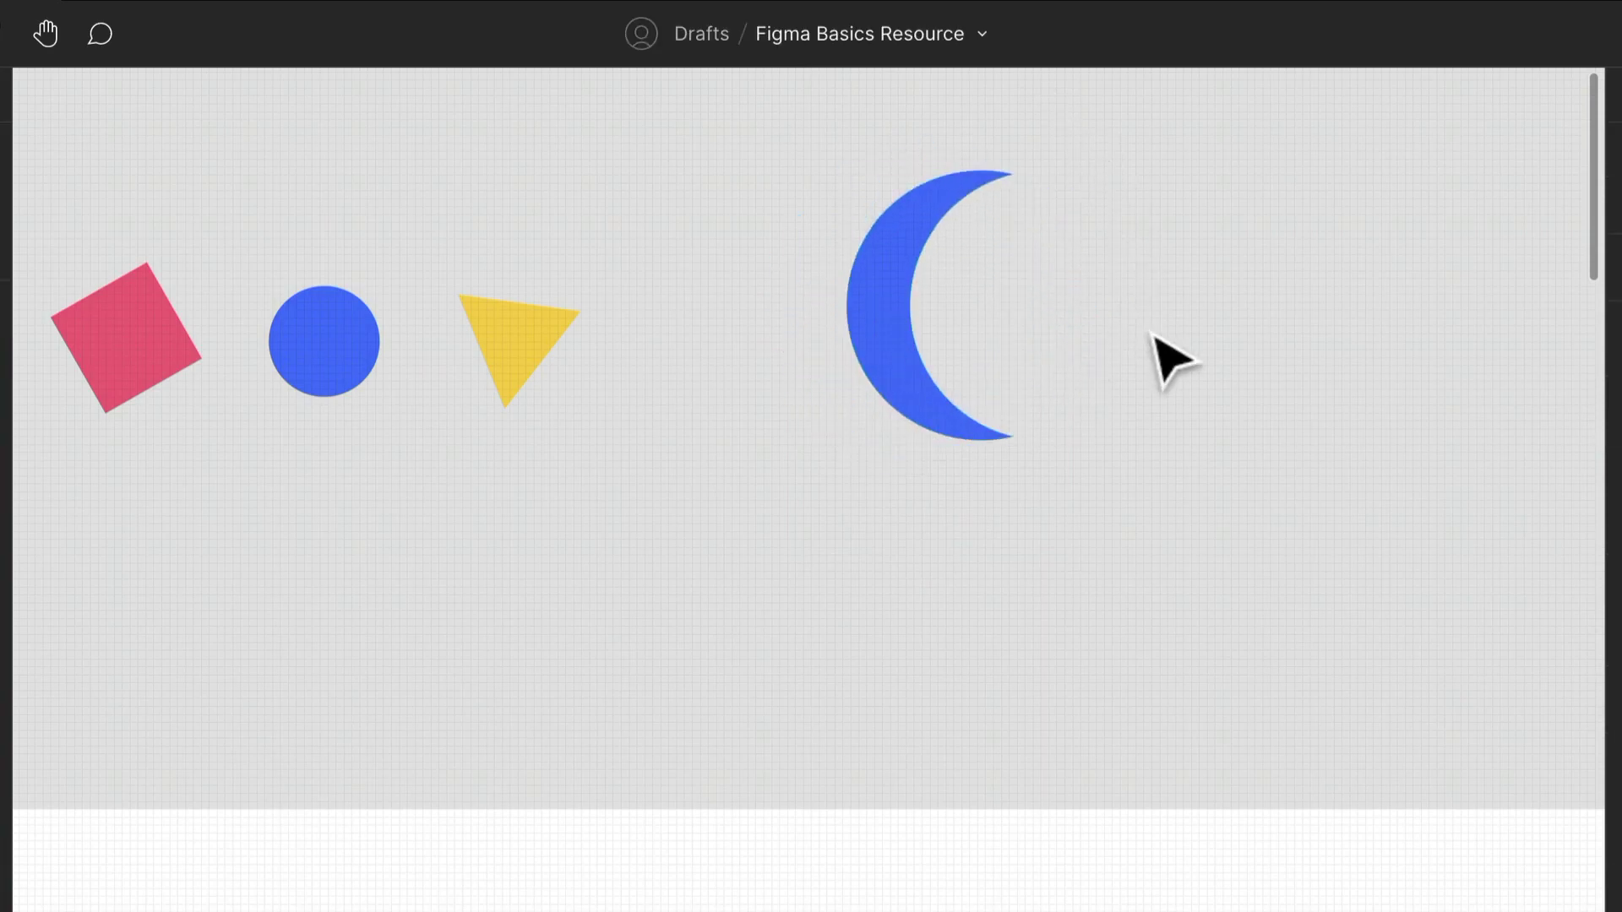
pyautogui.click(913, 346)
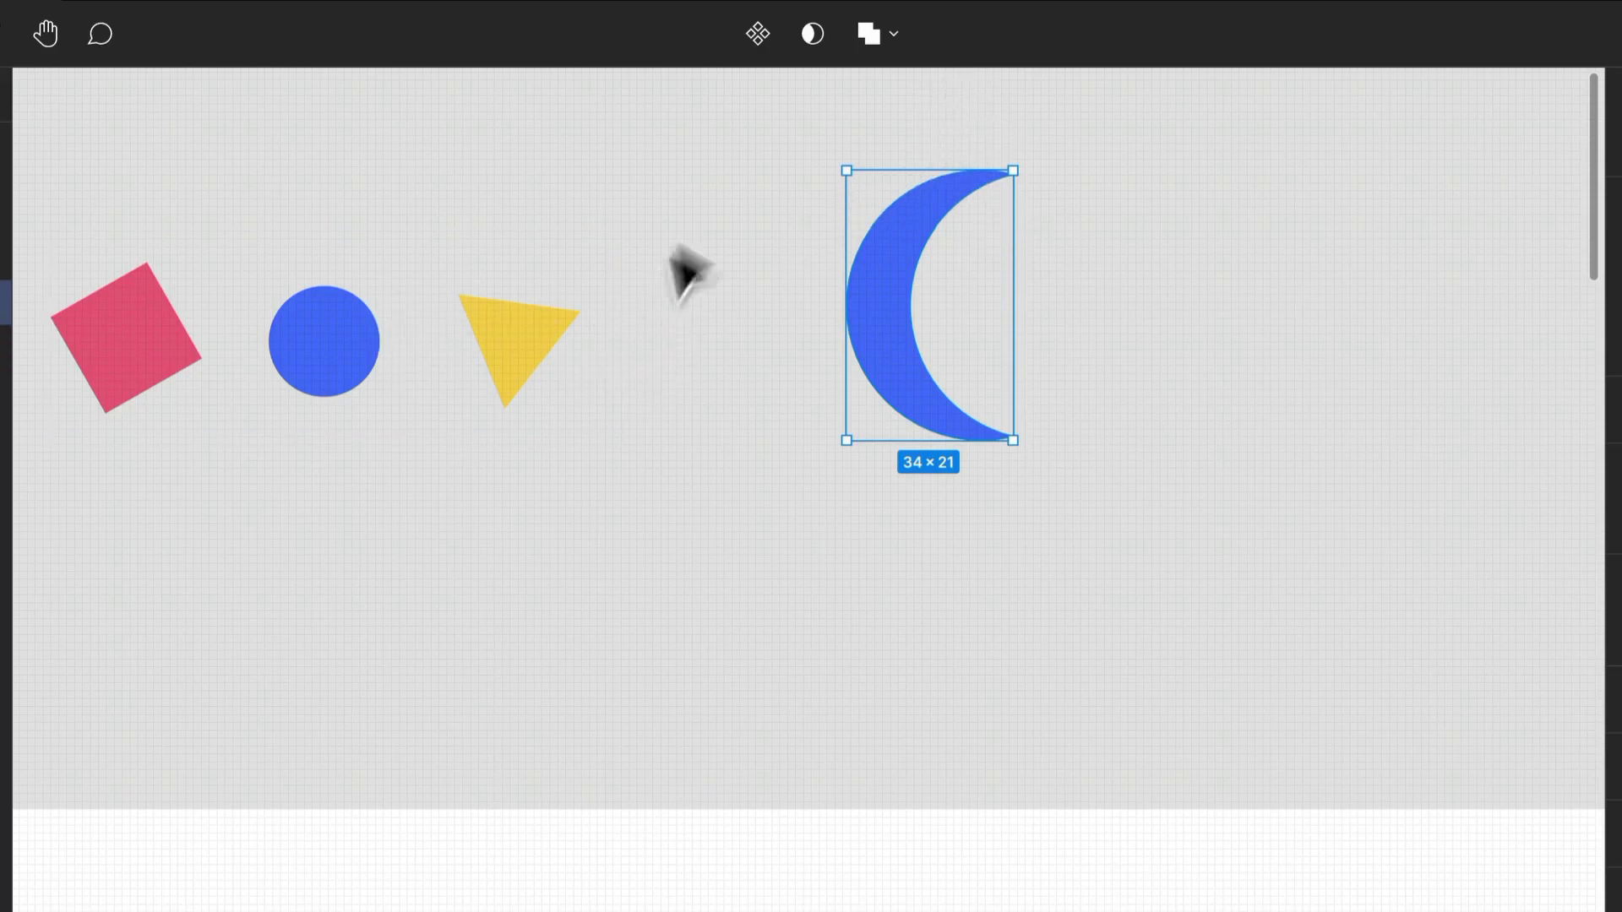
# Delete the blue crescent from the canvas.
pyautogui.click(698, 200)
pyautogui.click(895, 277)
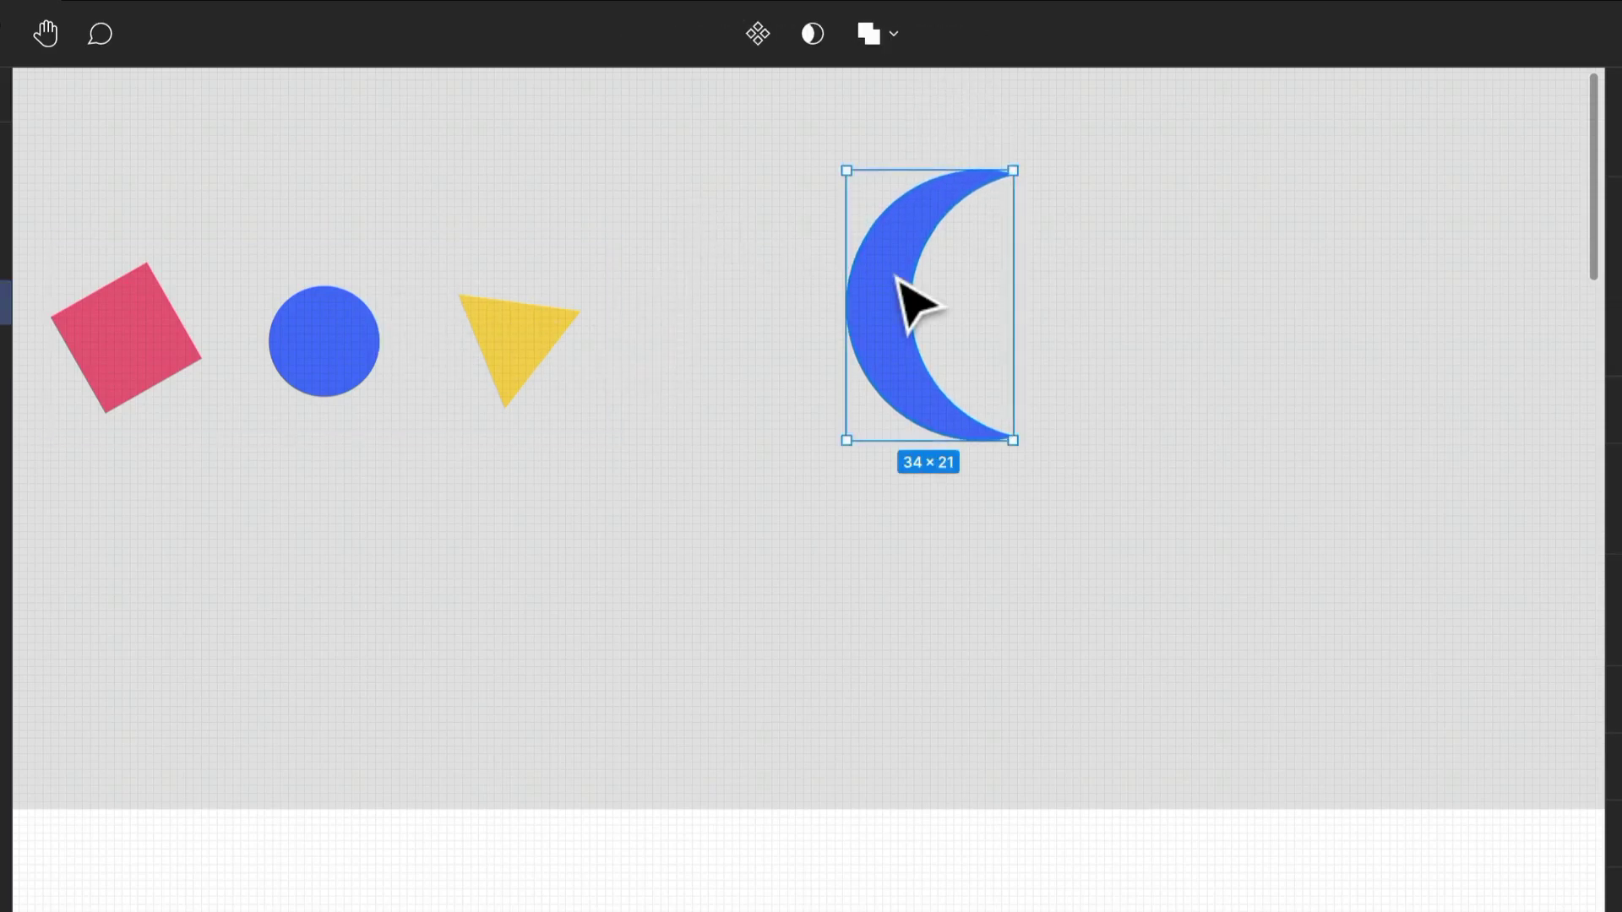
pyautogui.press('Delete')
# Move the Logo group to X -699, Y -489, above and left of the landing page frame, and deselect it.
pyautogui.click(520, 363)
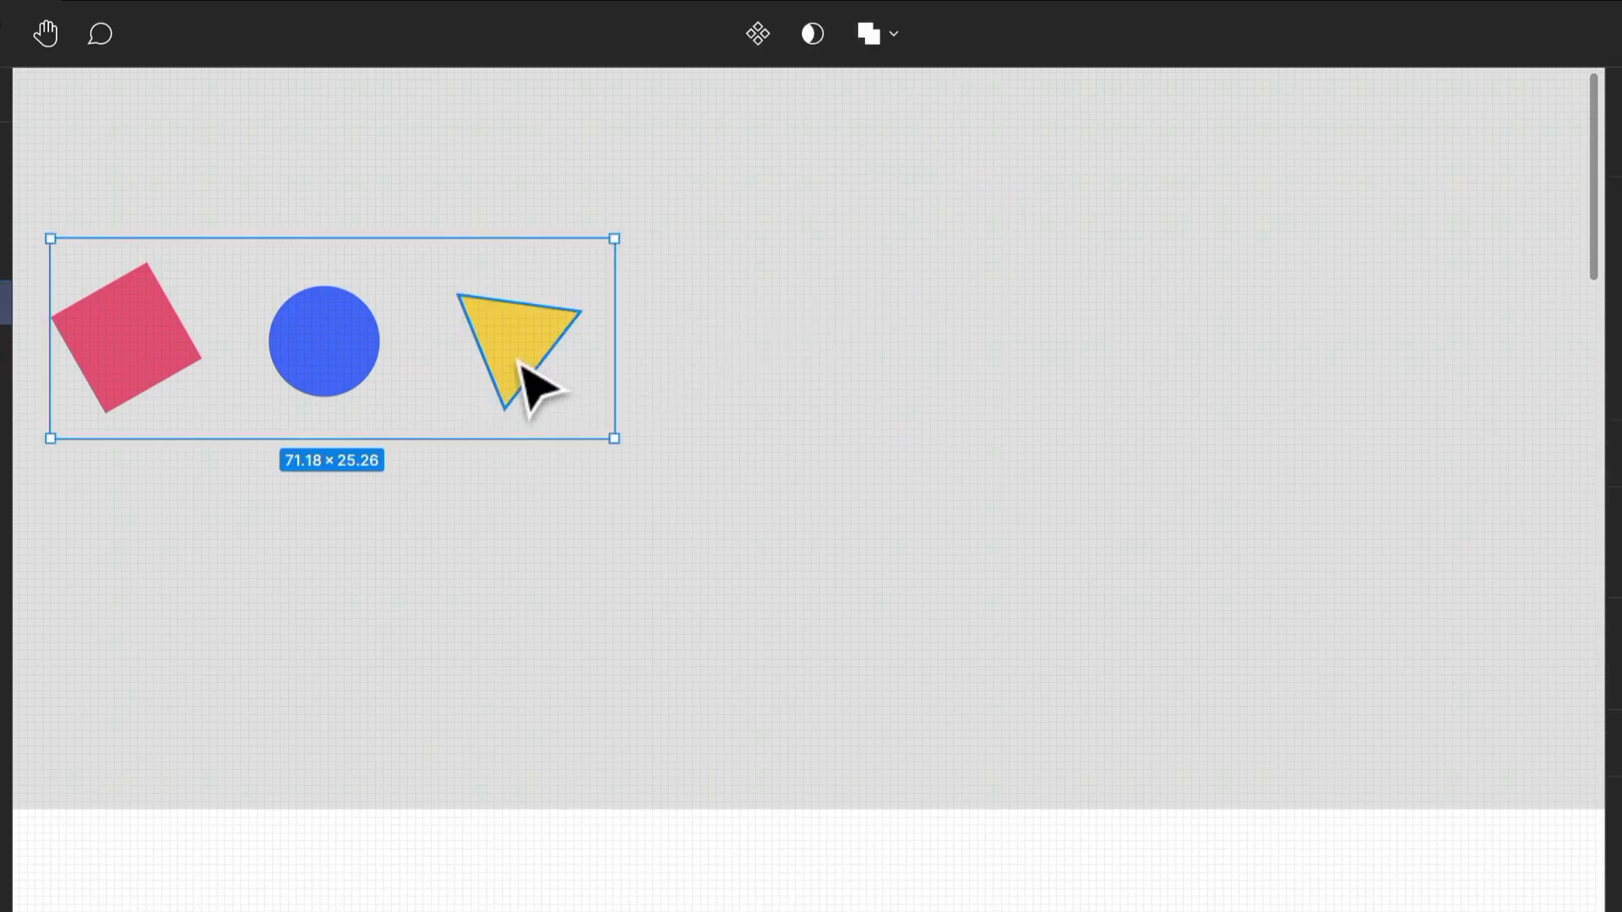
pyautogui.scroll(-5, 524, 364)
pyautogui.moveTo(528, 362); pyautogui.dragTo(133, 169)
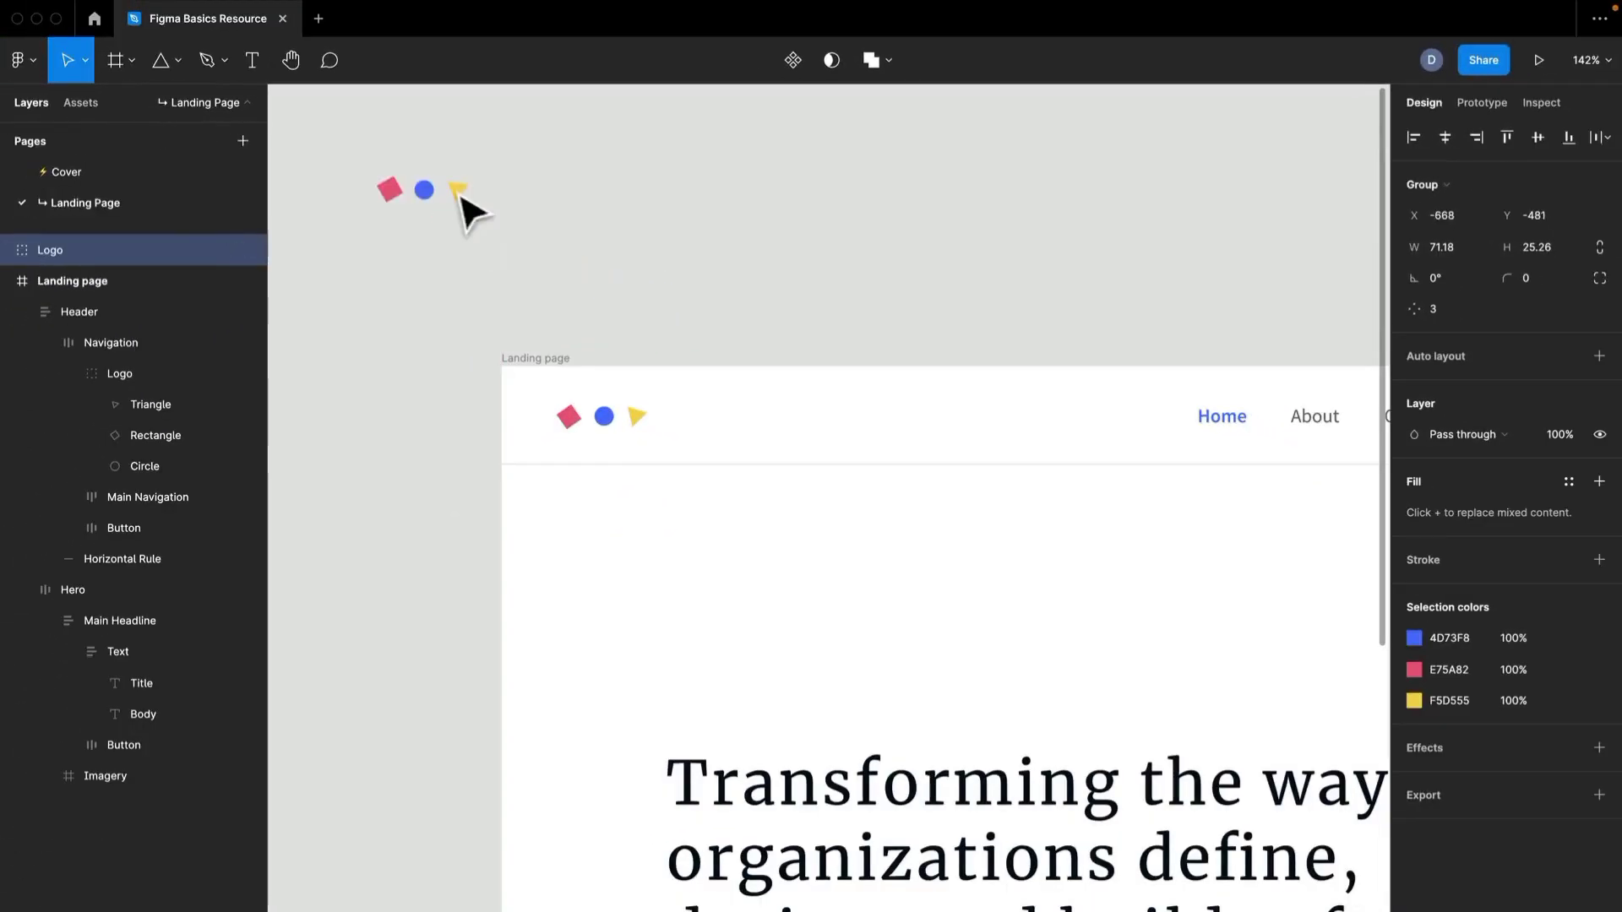
pyautogui.scroll(3, 586, 297)
pyautogui.scroll(-4, 592, 303)
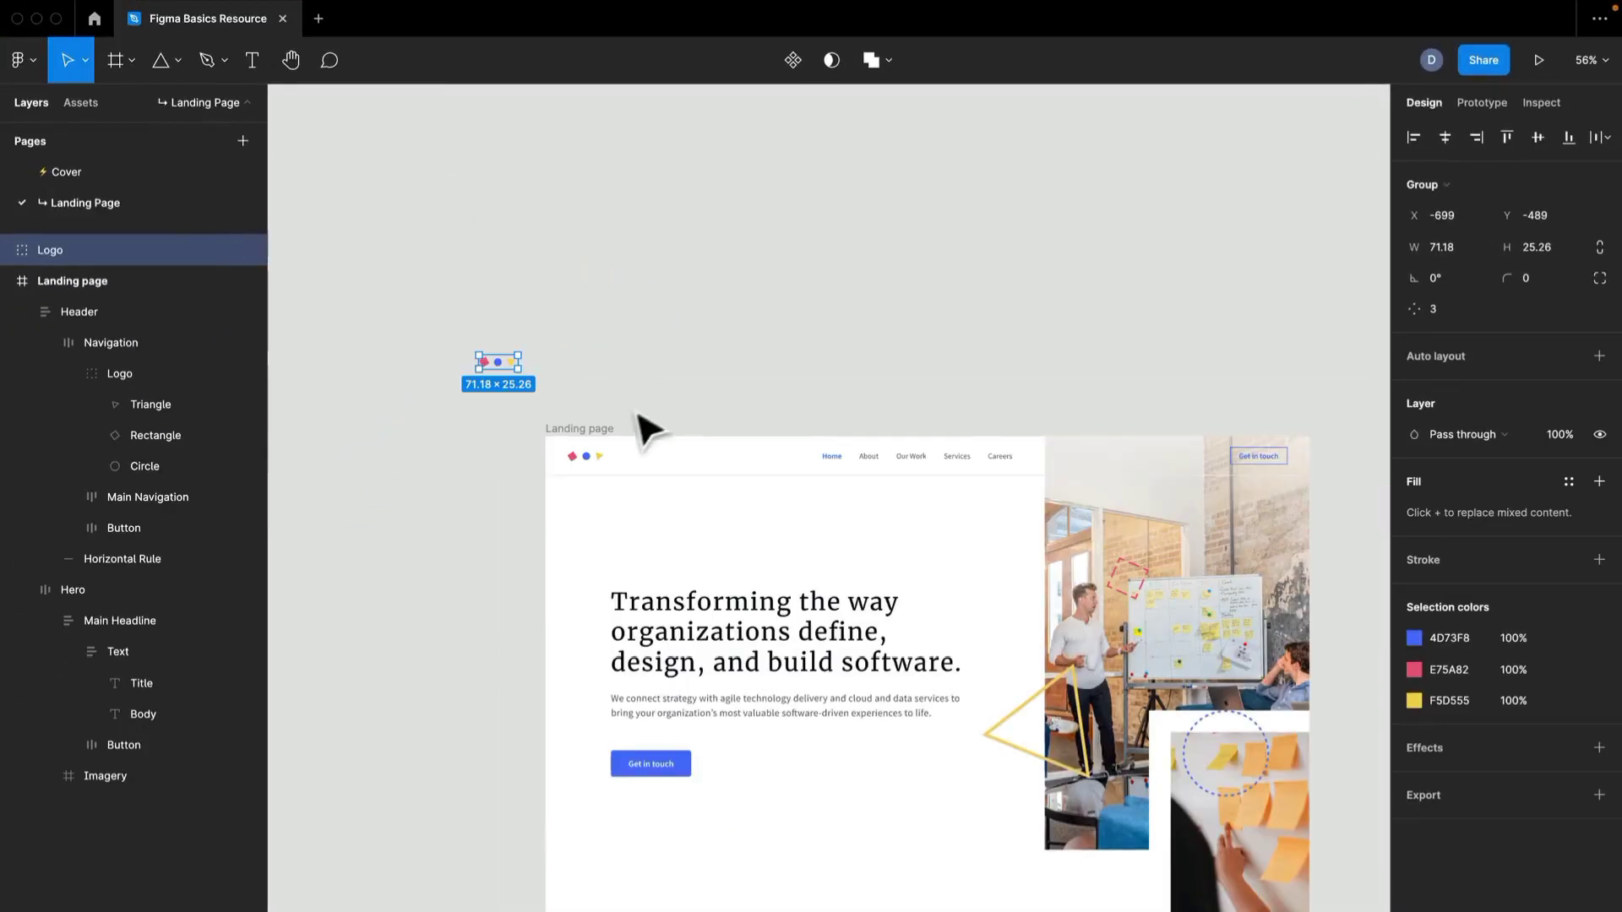
pyautogui.click(630, 246)
# Draw a frame above the landing page and resize it to 1400 × 576, aligned with the page's left edge.
pyautogui.scroll(3, 631, 246)
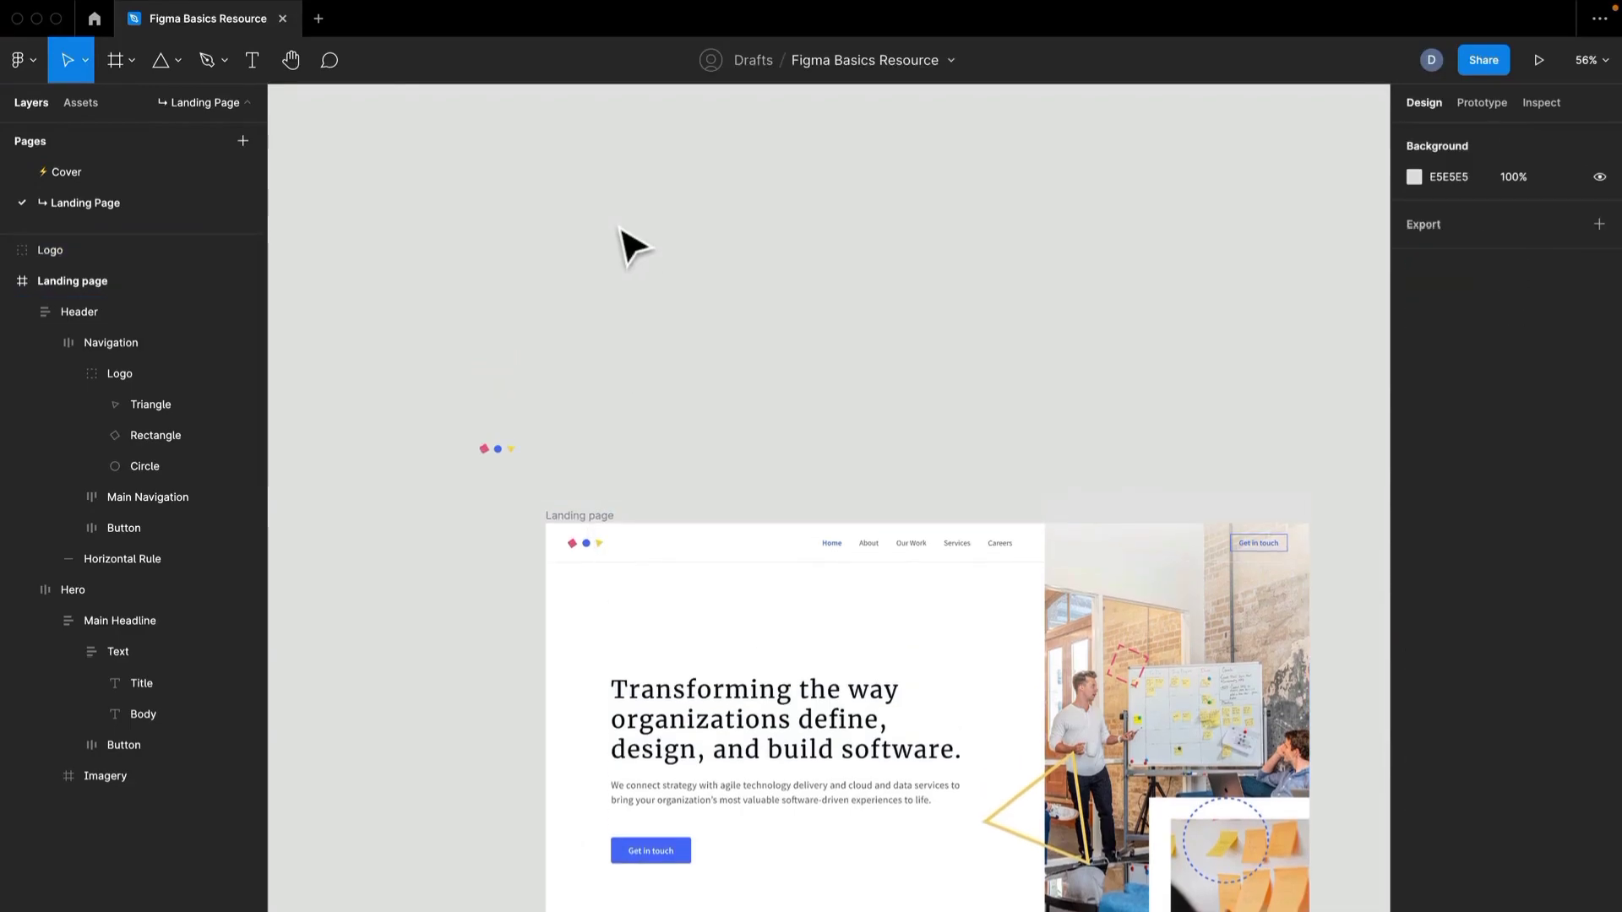
pyautogui.press('f')
pyautogui.moveTo(537, 112); pyautogui.dragTo(1310, 424)
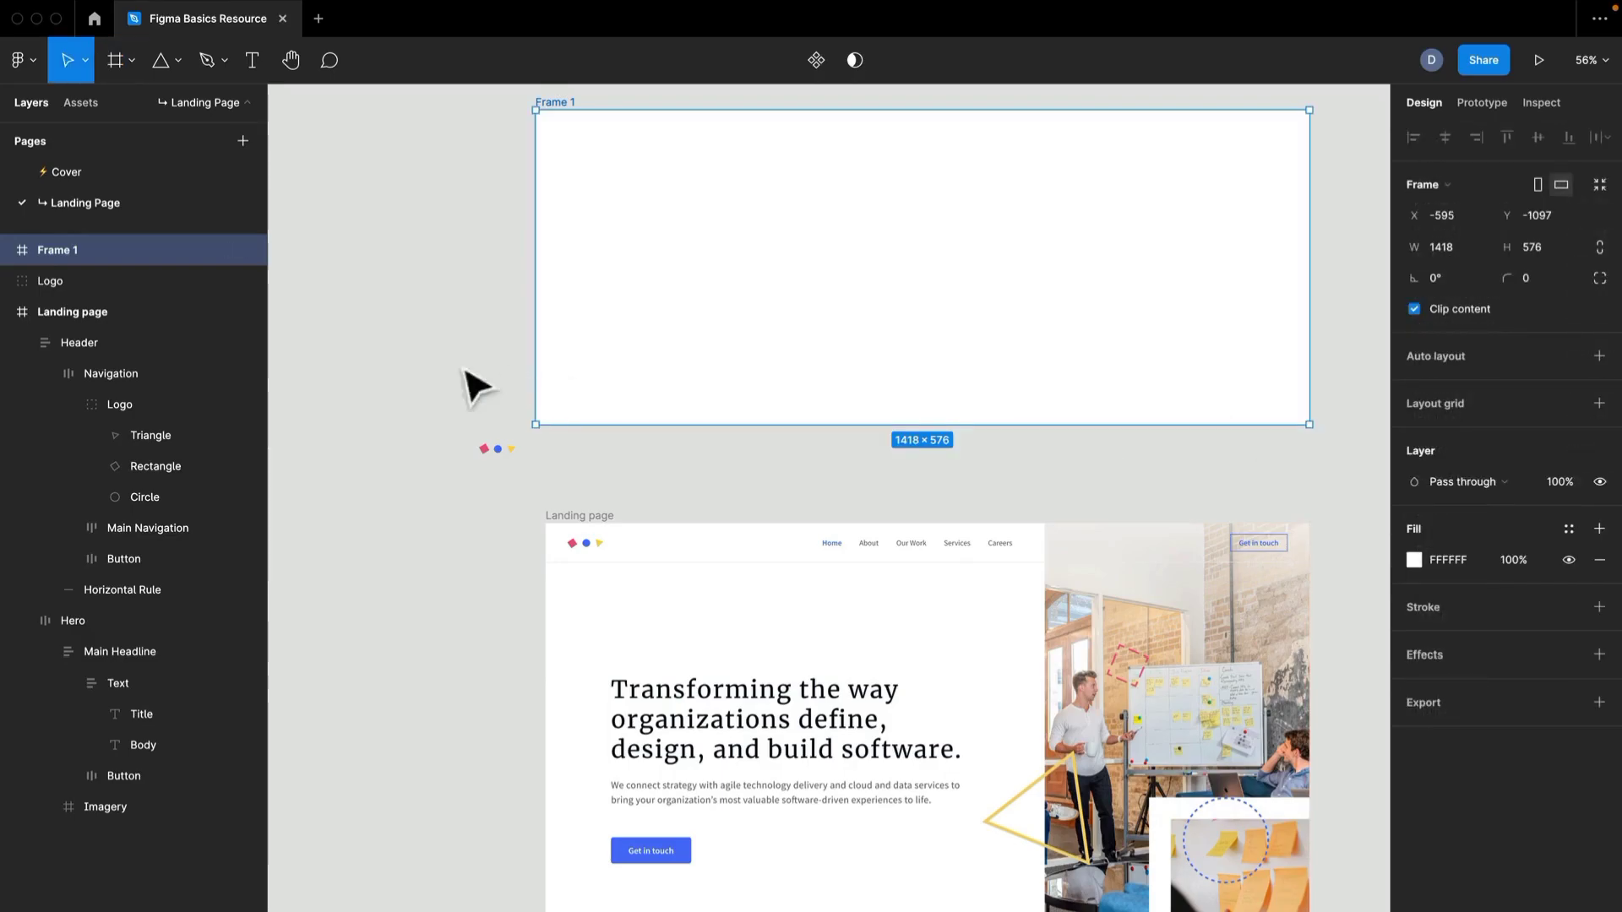
pyautogui.moveTo(531, 347)
pyautogui.mouseDown()
pyautogui.moveTo(561, 344)
pyautogui.moveTo(546, 342)
pyautogui.mouseUp()
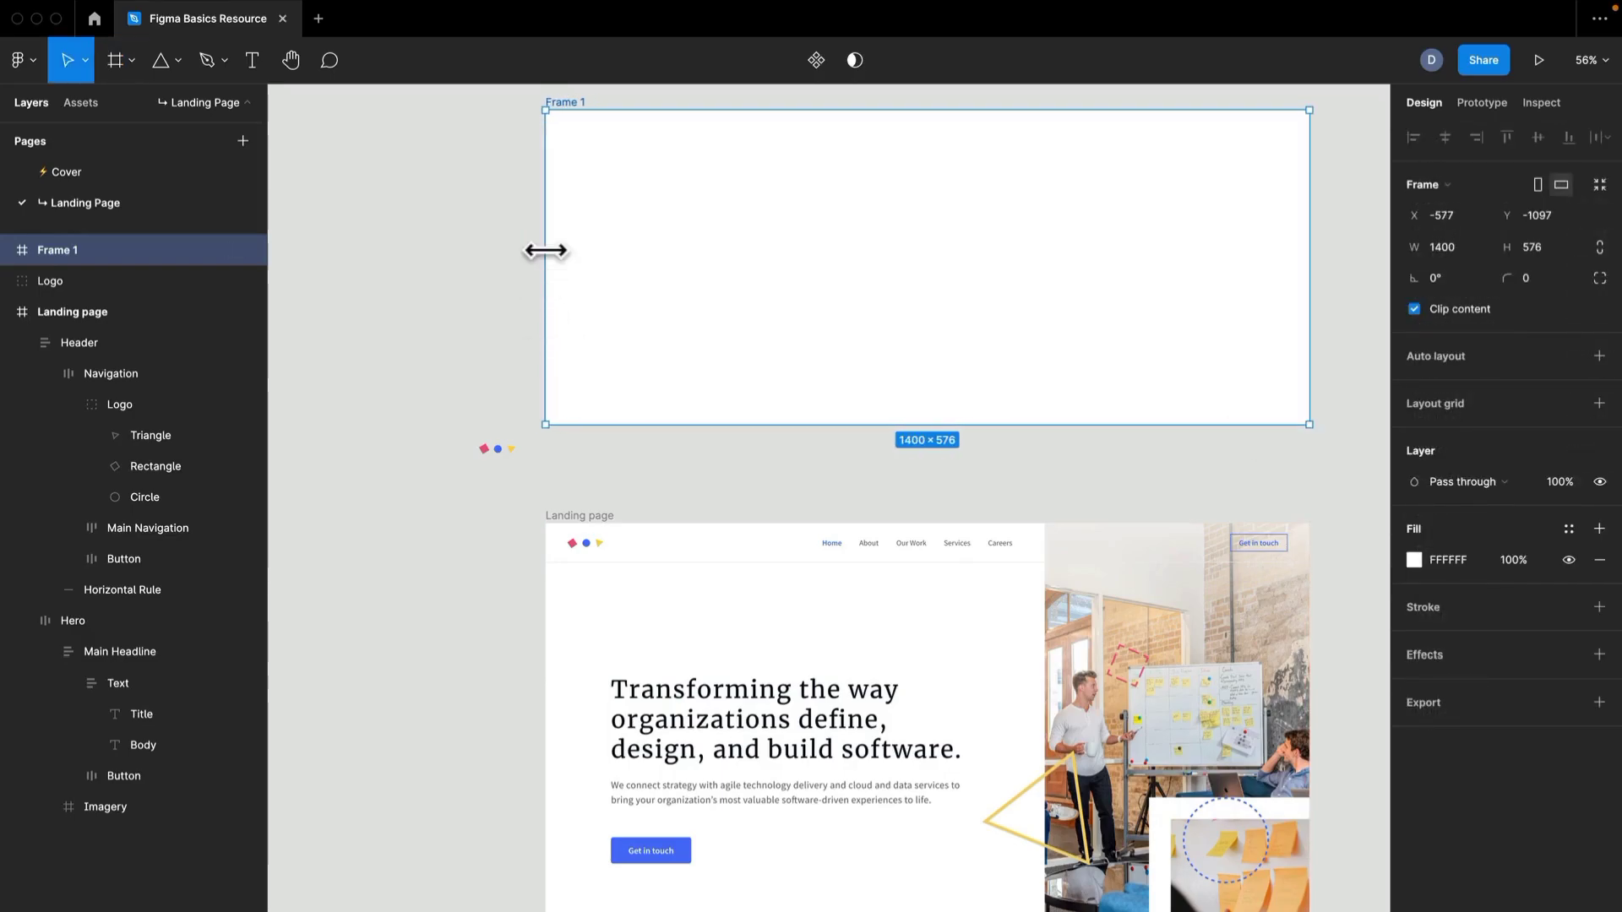
# Increase the new frame's height to 799 and rename it Landing Page.
pyautogui.scroll(1, 543, 258)
pyautogui.moveTo(602, 131); pyautogui.dragTo(601, 182)
pyautogui.press('super+r')
pyautogui.write('Landing Page')
pyautogui.press('Return')
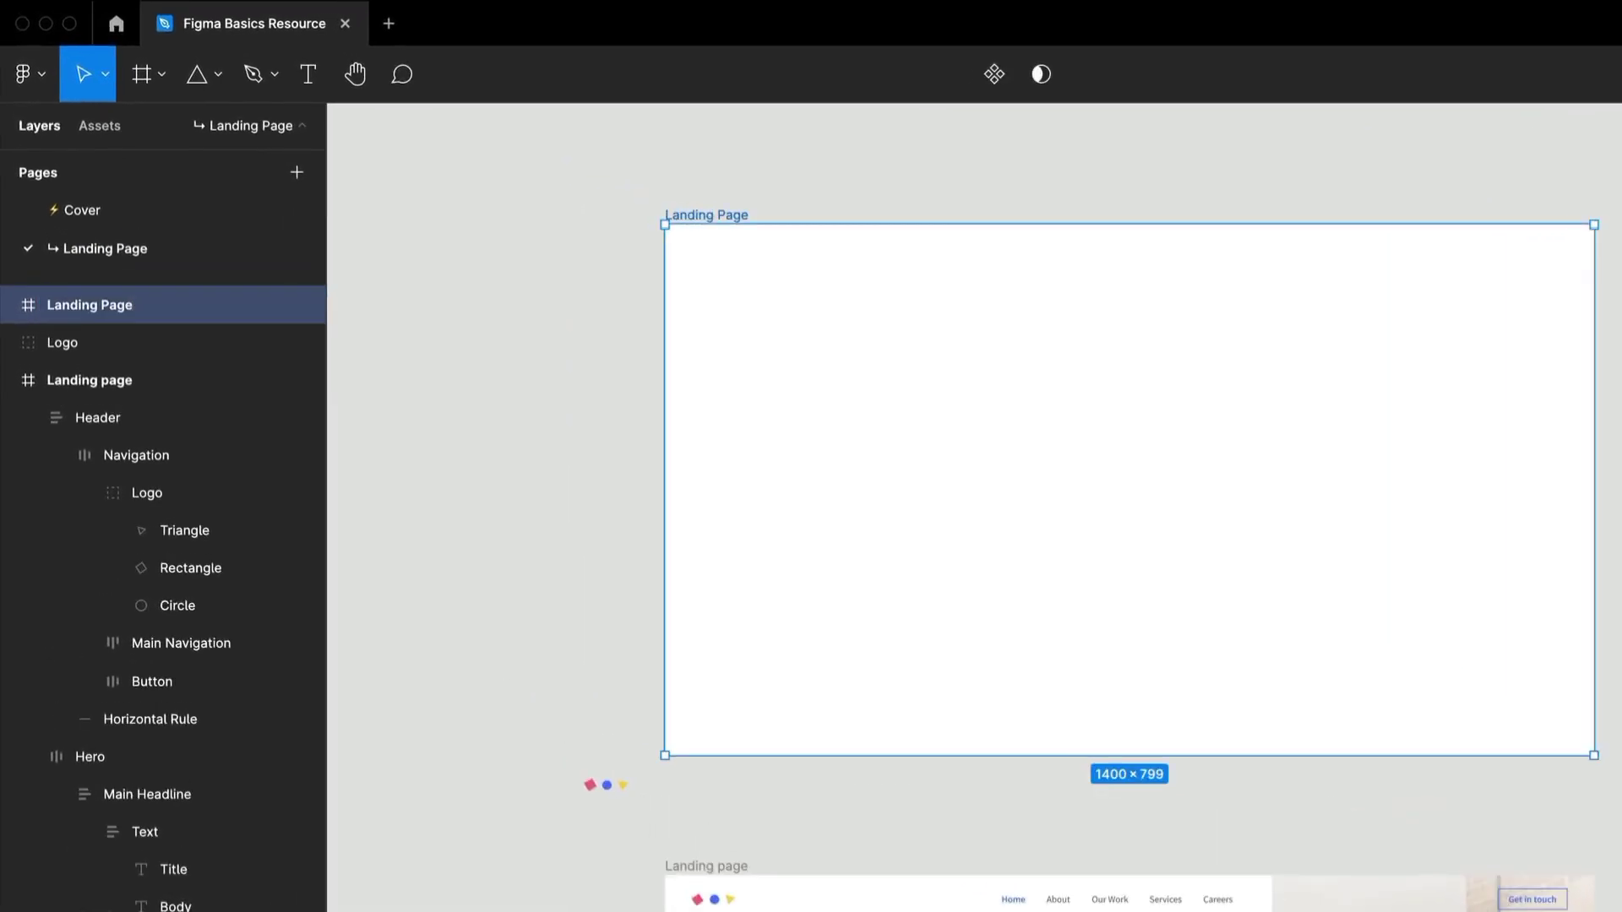
# Move the blank Landing Page frame beside the original at X 910, Y -340 and extend its height to 900.
pyautogui.click(534, 463)
pyautogui.moveTo(534, 463); pyautogui.dragTo(569, 260)
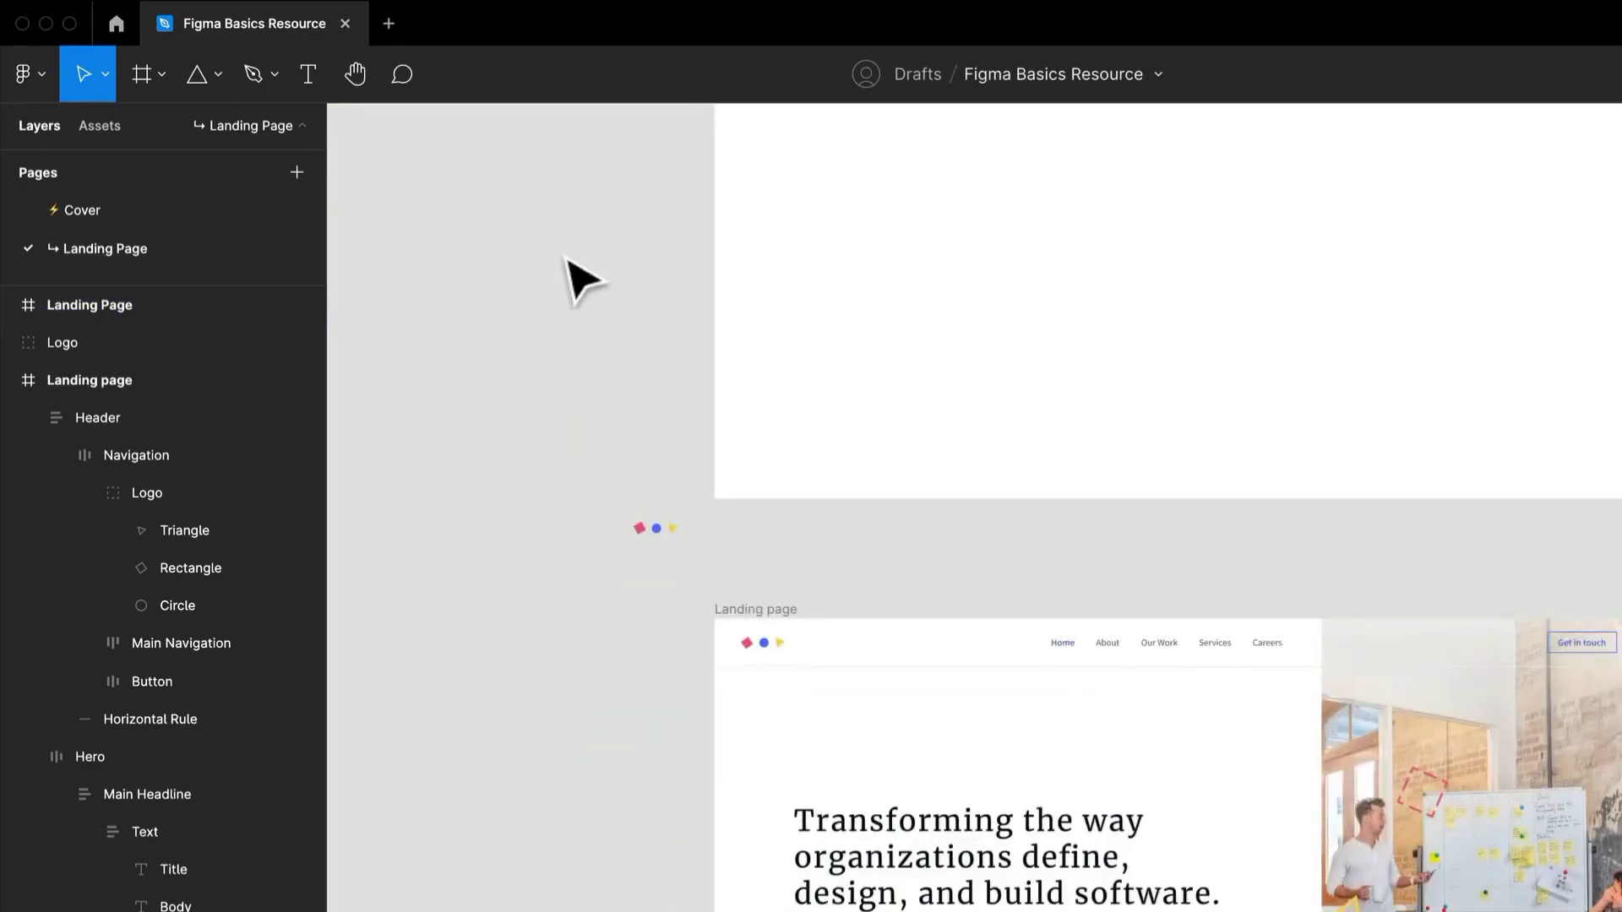
pyautogui.scroll(-3, 569, 260)
pyautogui.moveTo(839, 340); pyautogui.dragTo(1621, 852)
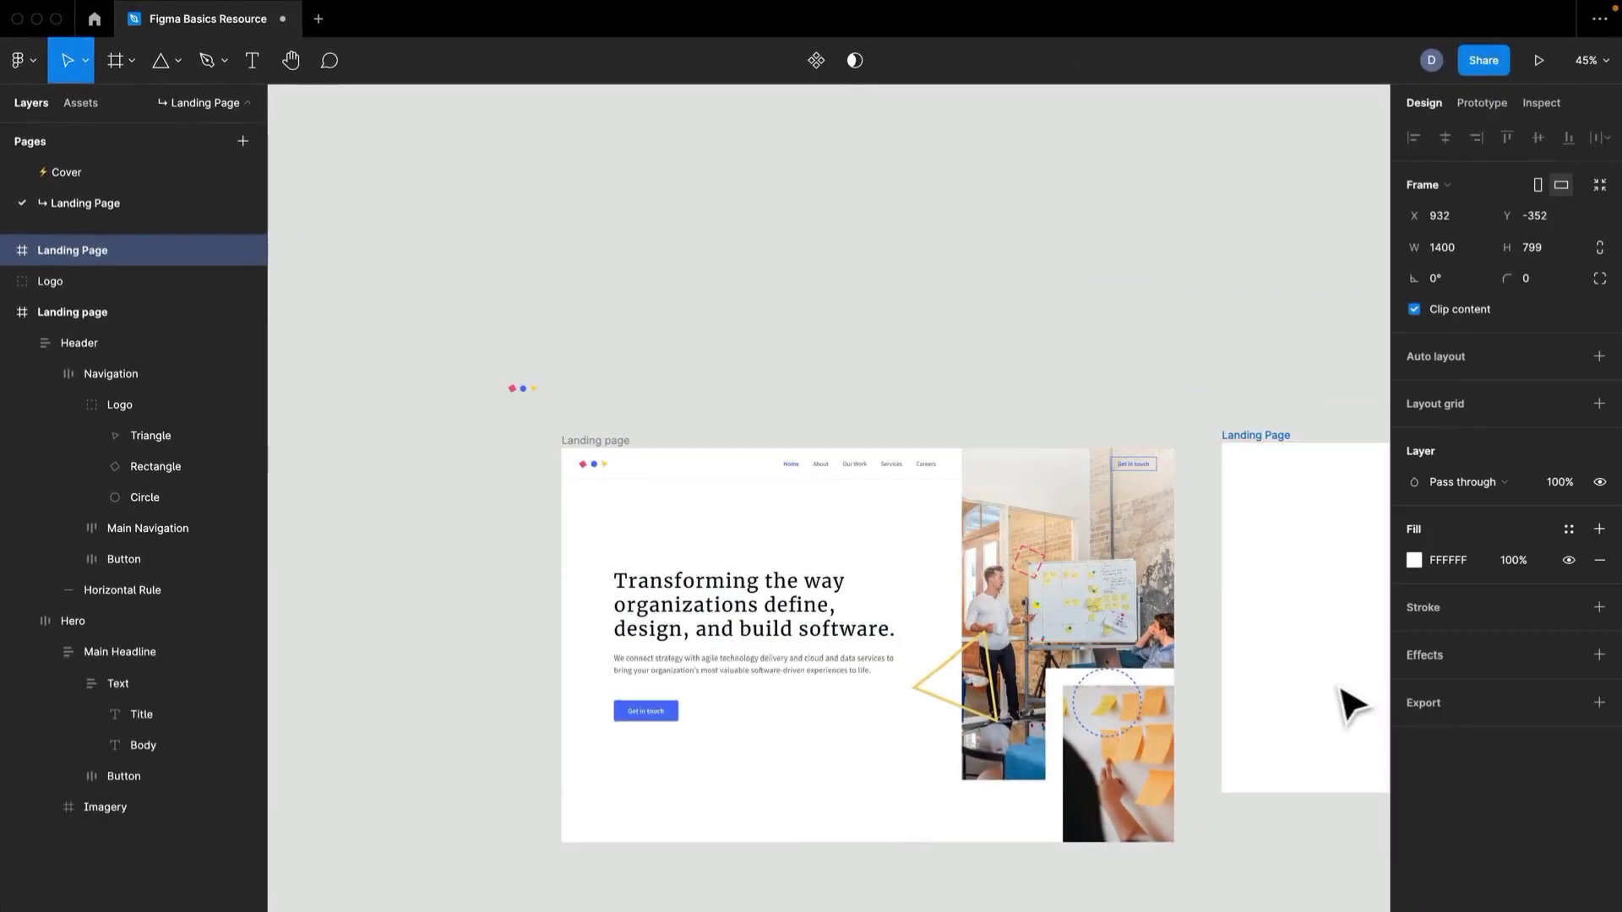
pyautogui.moveTo(1349, 689); pyautogui.dragTo(1052, 568)
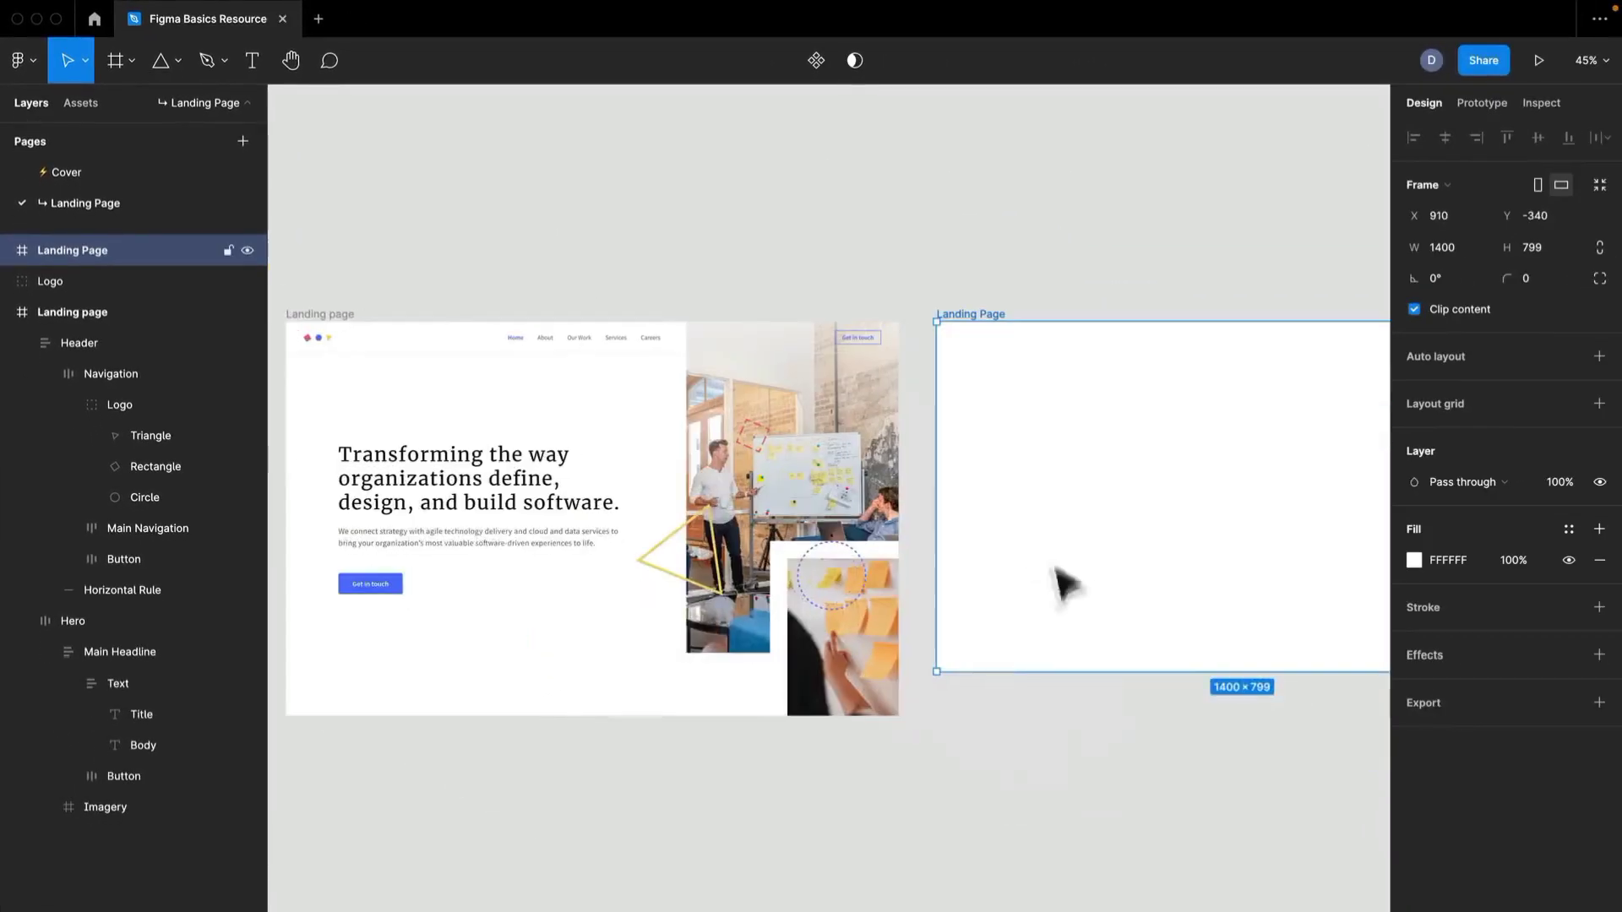
pyautogui.moveTo(962, 673); pyautogui.dragTo(961, 716)
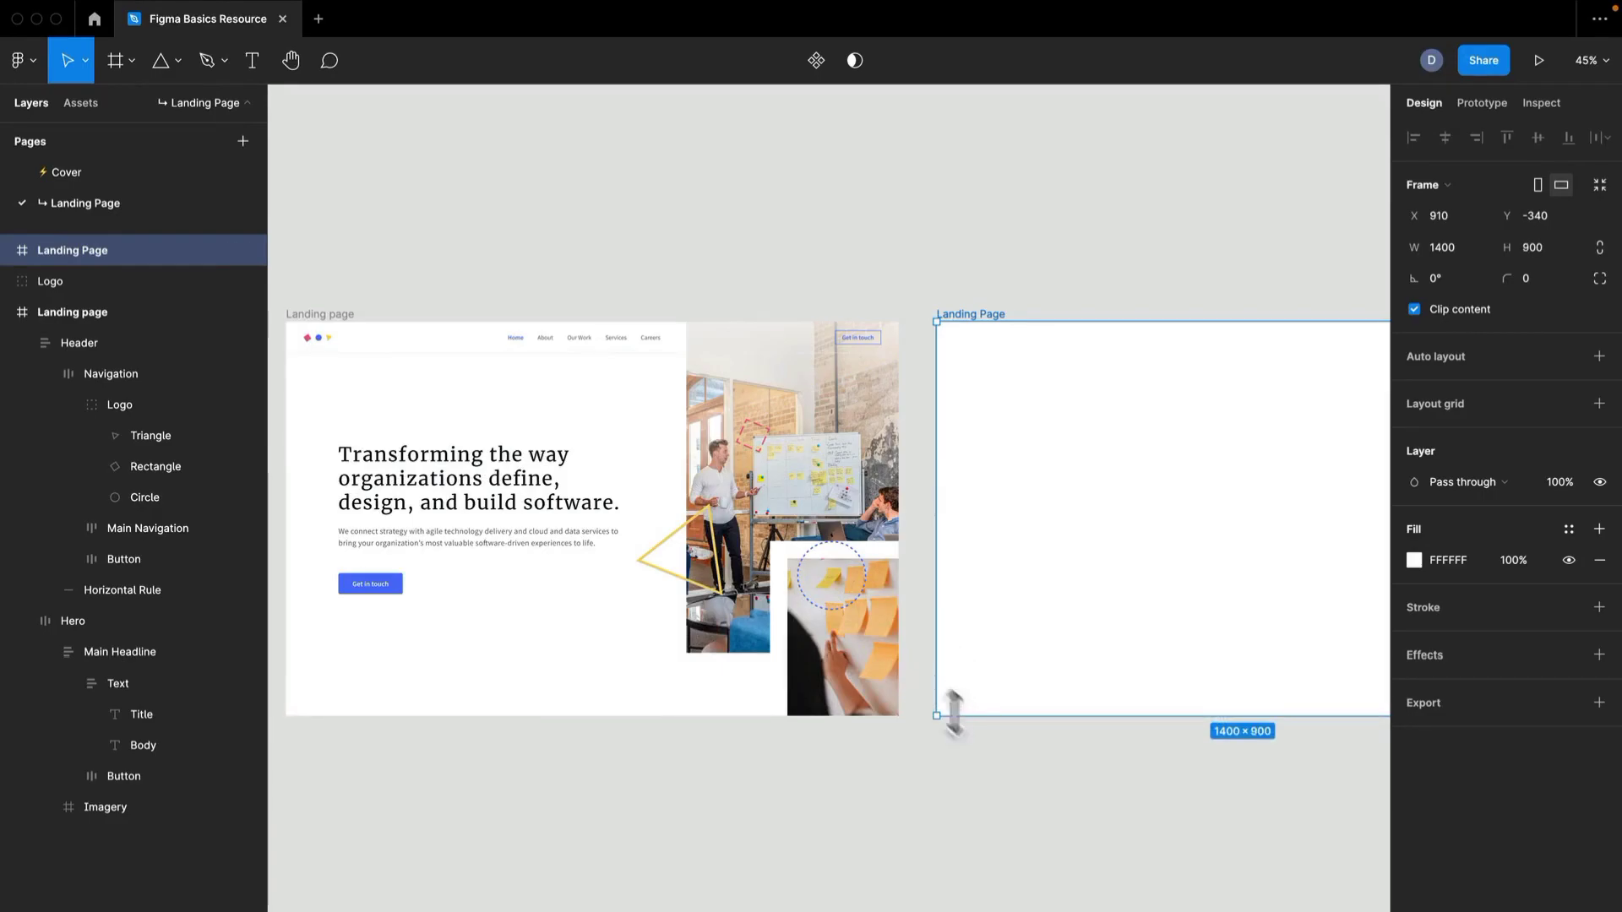
# Move the recreated Logo group above the blank Landing Page frame, aligned with its left edge at X 910, Y -480.
pyautogui.click(366, 274)
pyautogui.moveTo(366, 275); pyautogui.dragTo(525, 260)
pyautogui.moveTo(404, 249); pyautogui.dragTo(1113, 265)
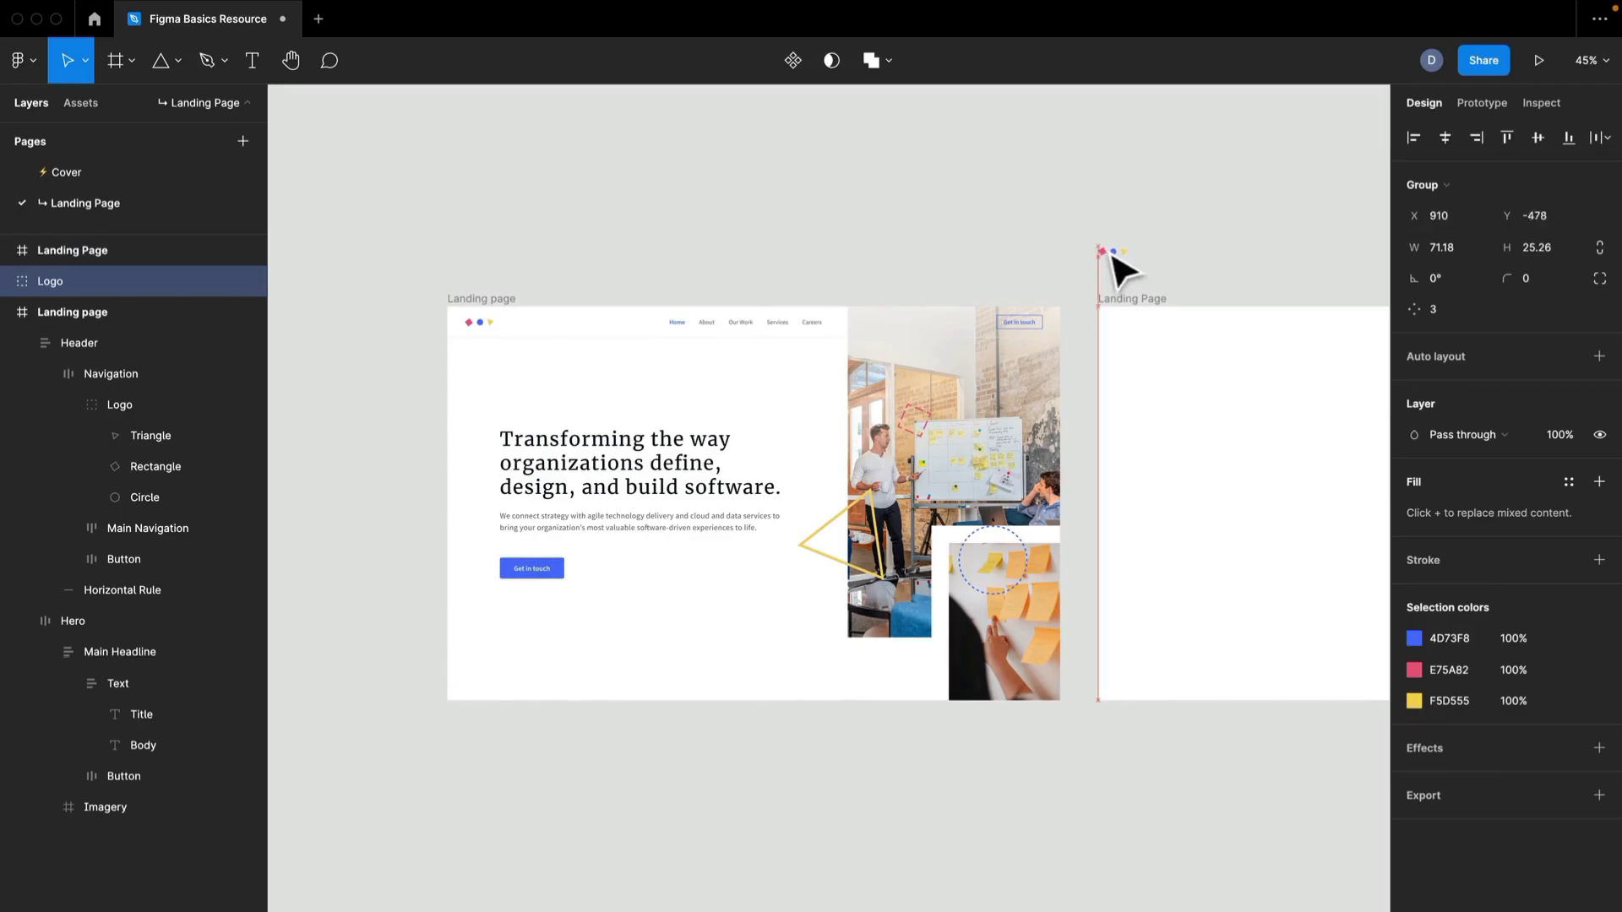
pyautogui.scroll(3, 1086, 252)
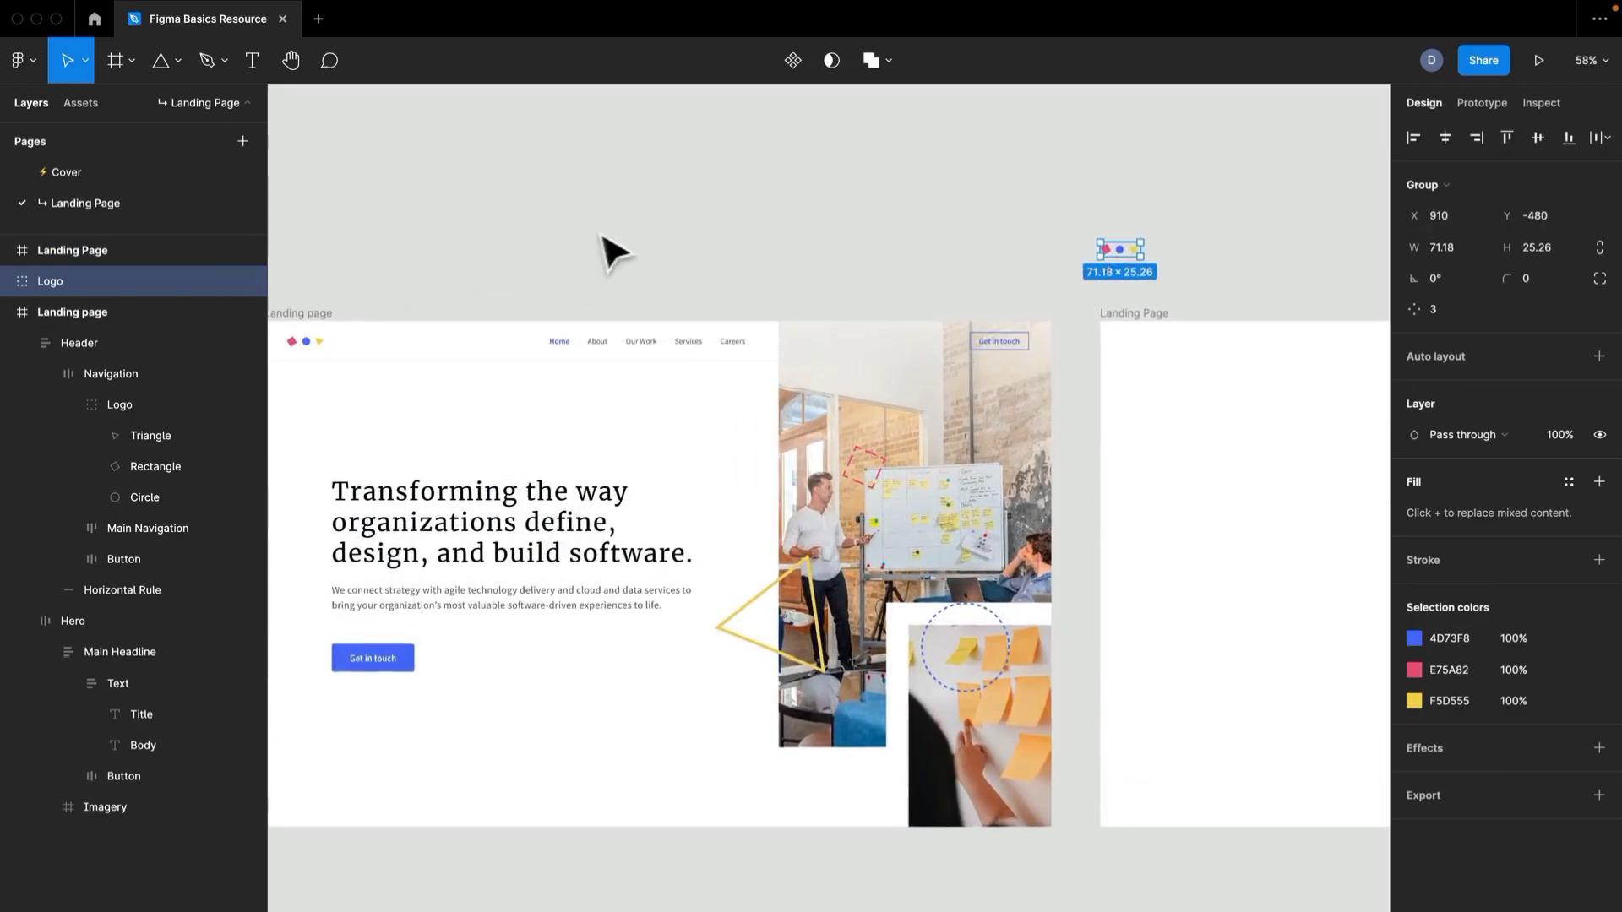
pyautogui.hscroll(-5, 727, 219)
pyautogui.scroll(-2, 726, 220)
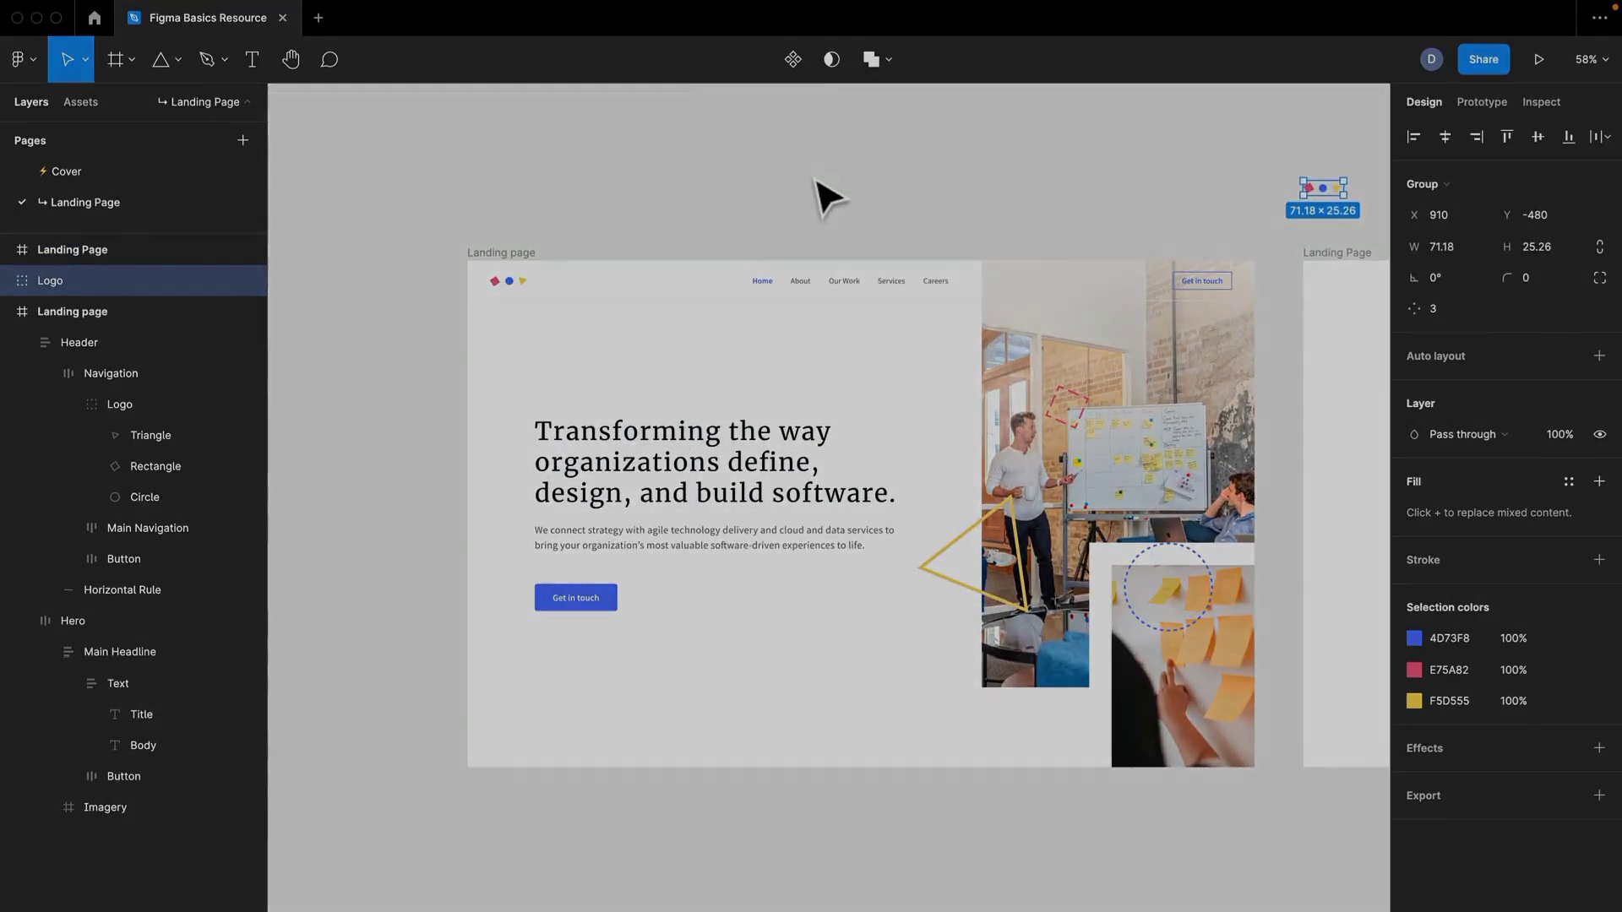